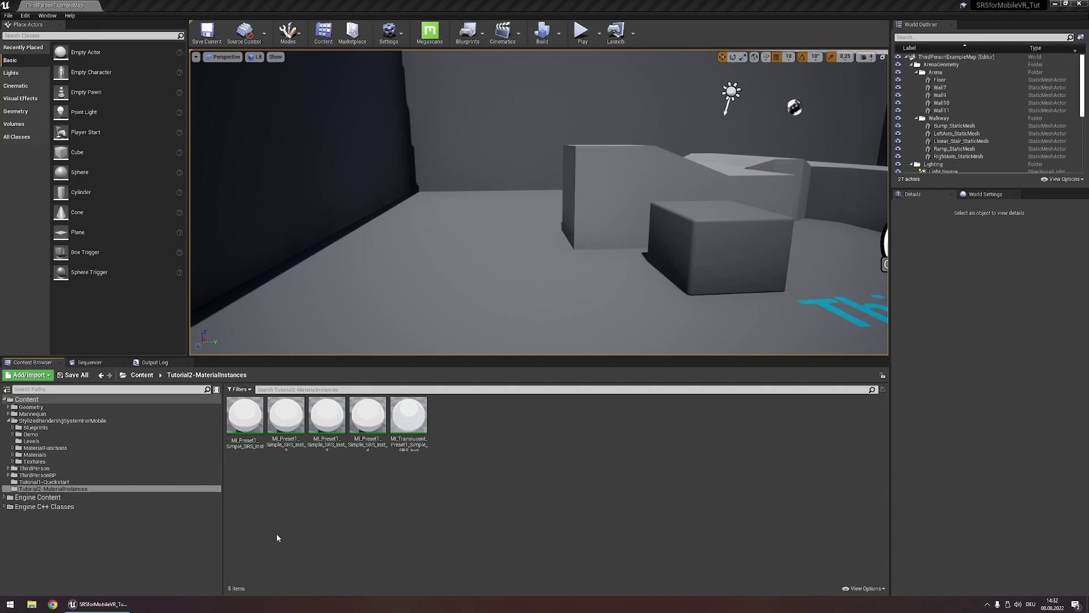
Open the first material instance, MI_Preset1_Simple_SRS_Inst, and override its Color parameter with orange.
double_click(245, 417)
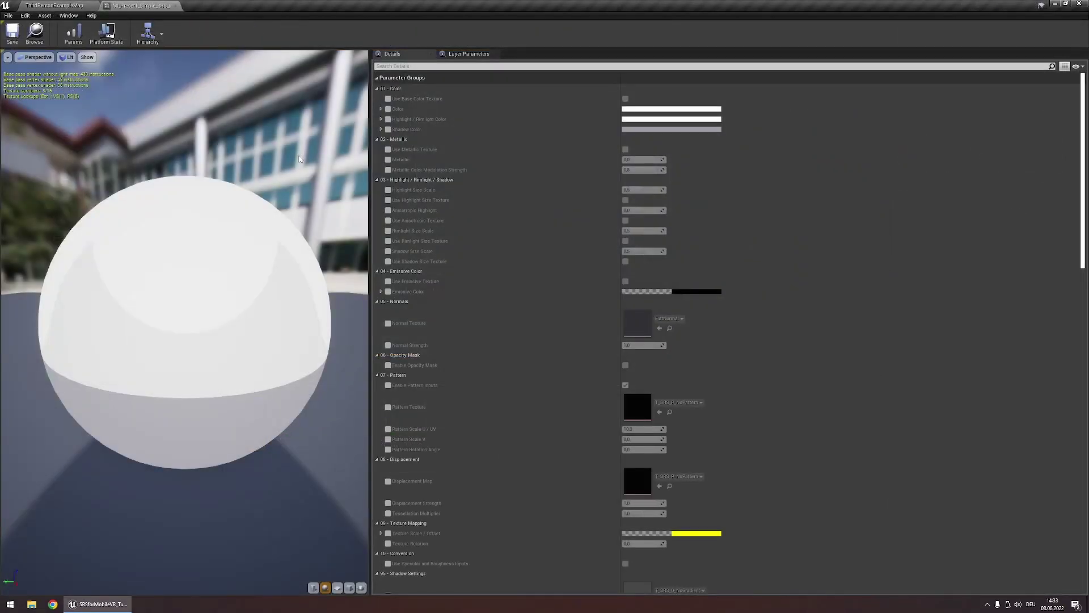
drag(219, 221, 219, 269)
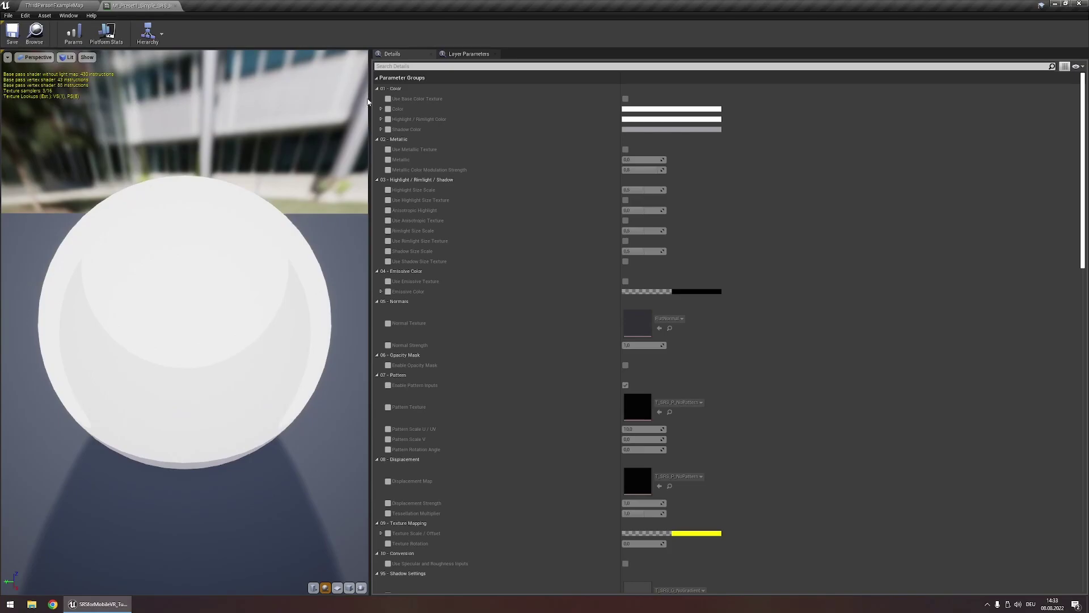
click(388, 109)
click(669, 109)
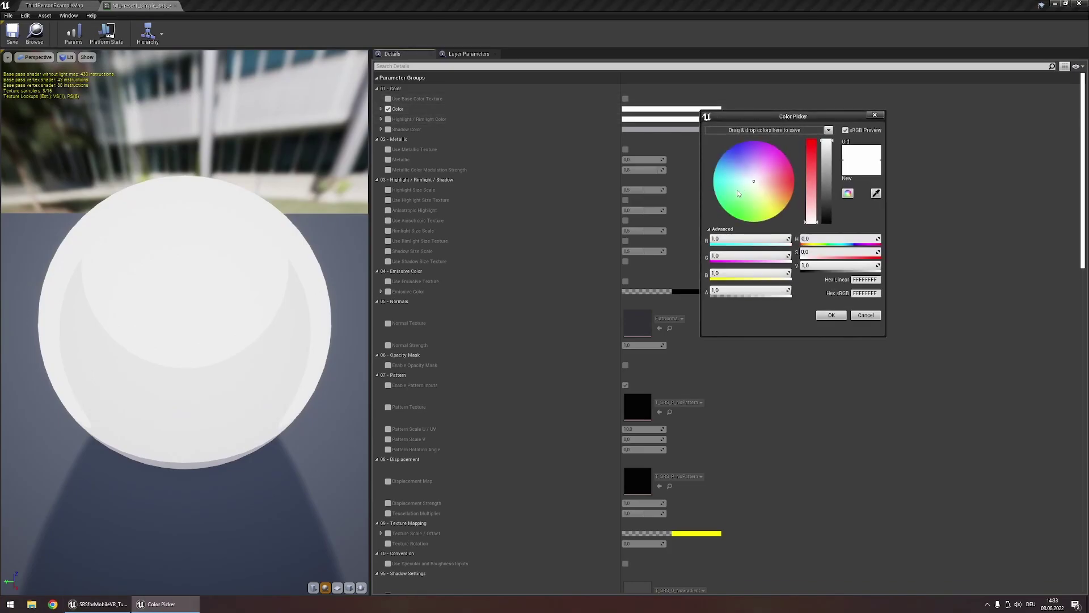
click(792, 199)
click(831, 315)
drag(318, 249, 245, 257)
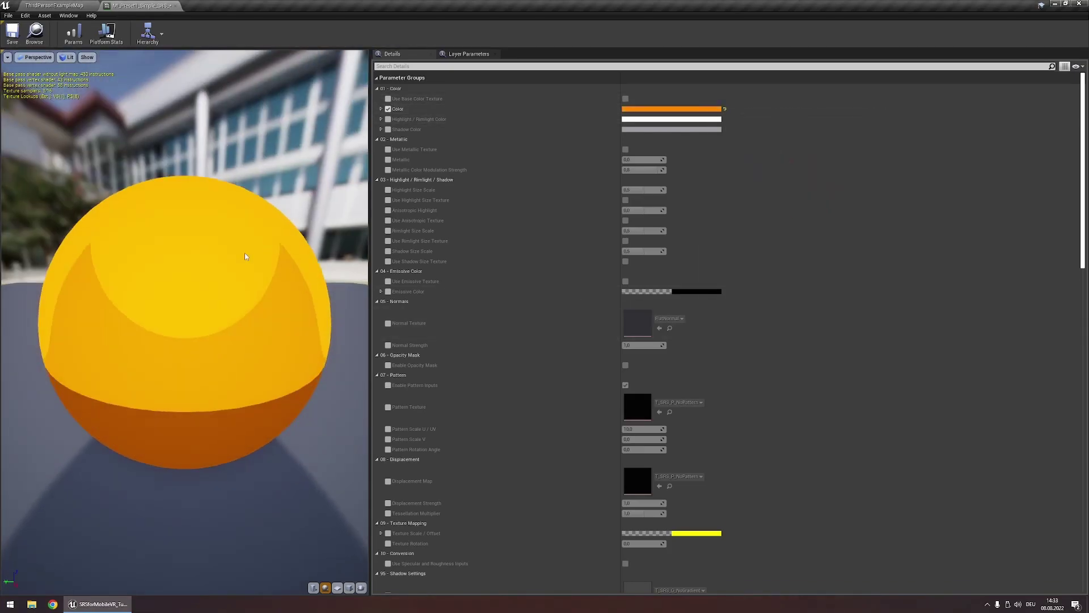
Try the Use Base Color Texture option on the material instance, then switch its override back off.
click(388, 99)
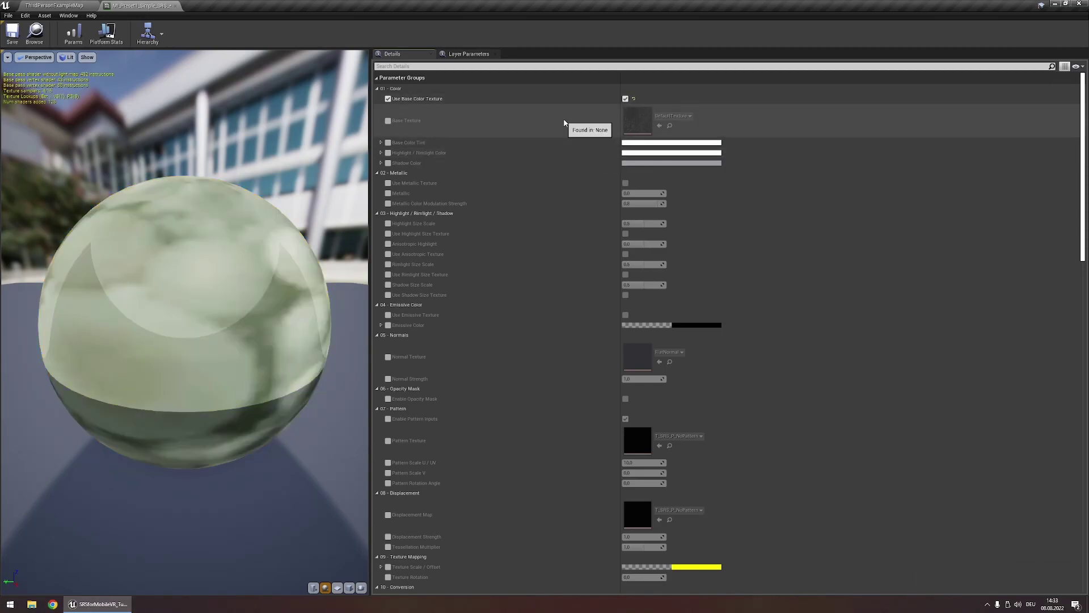
click(625, 99)
click(388, 98)
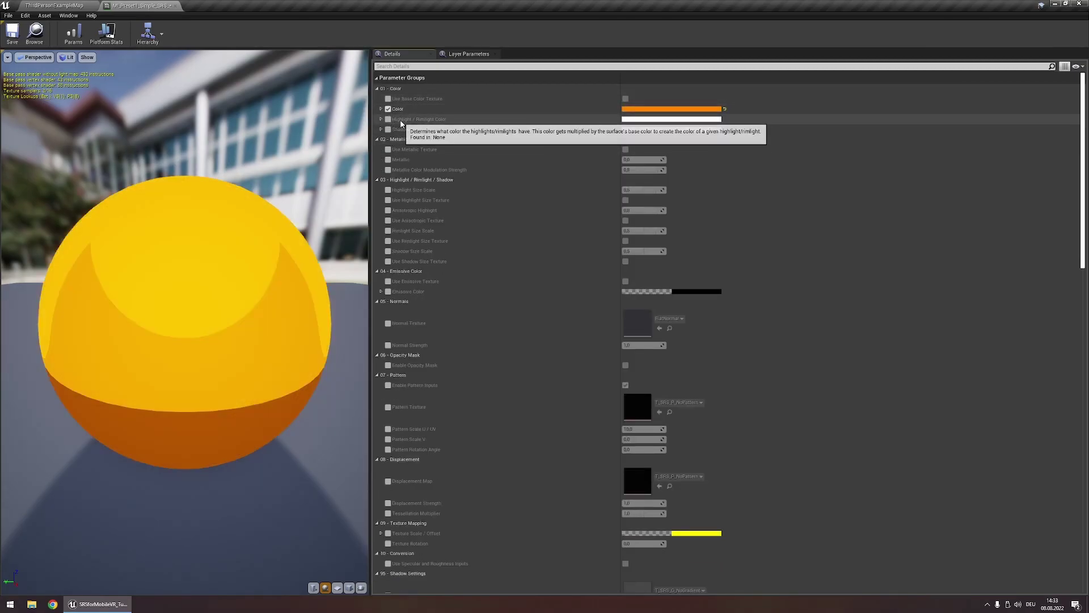
Enable the Highlight / Rimlight Color and Shadow Color overrides and raise the highlight colour's brightness value to 3.
click(388, 119)
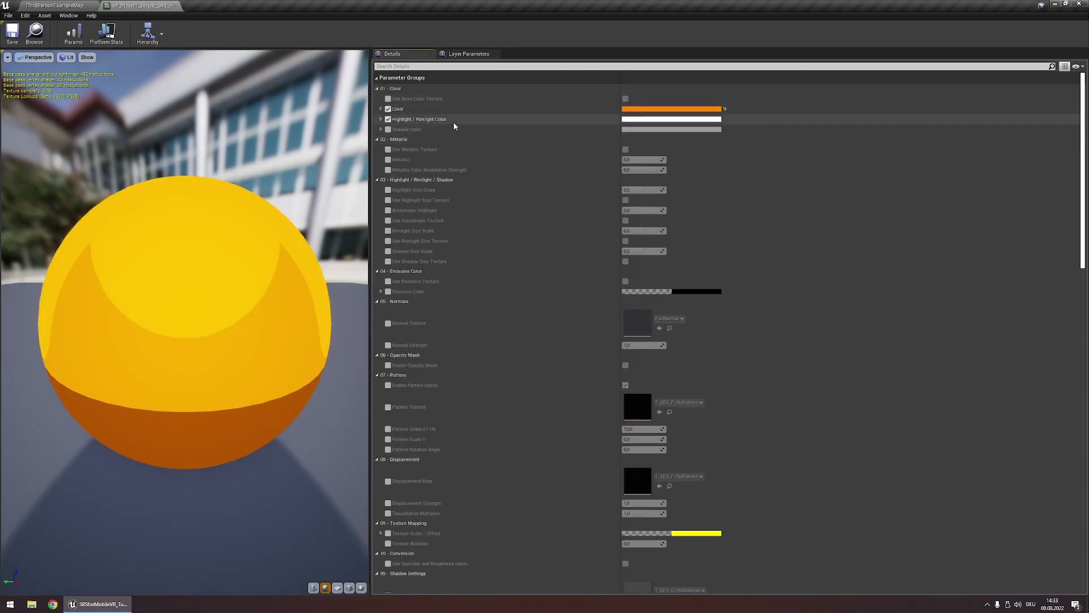
click(388, 130)
click(672, 120)
click(811, 276)
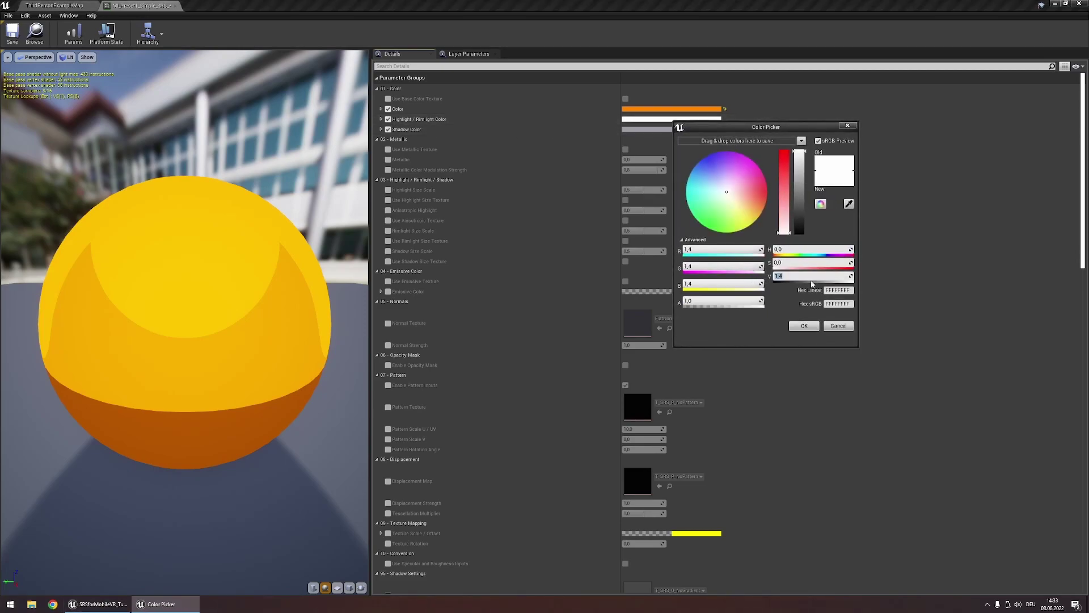
text(2)
key(Return)
click(803, 326)
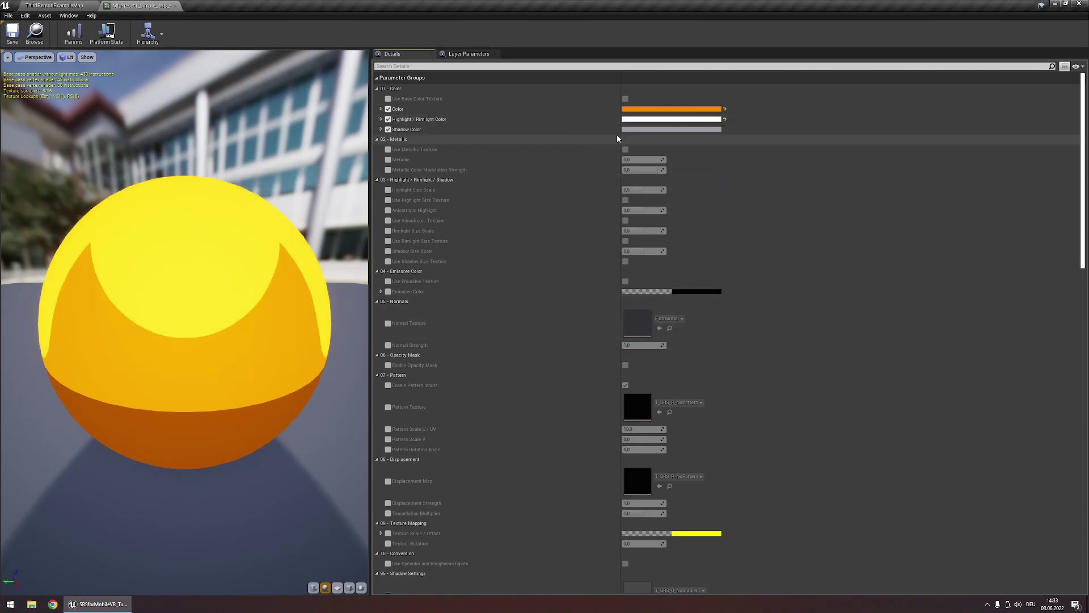
Darken the Shadow Color to a brightness value of about 0.19 and check it on the preview sphere.
click(652, 129)
drag(781, 221, 783, 230)
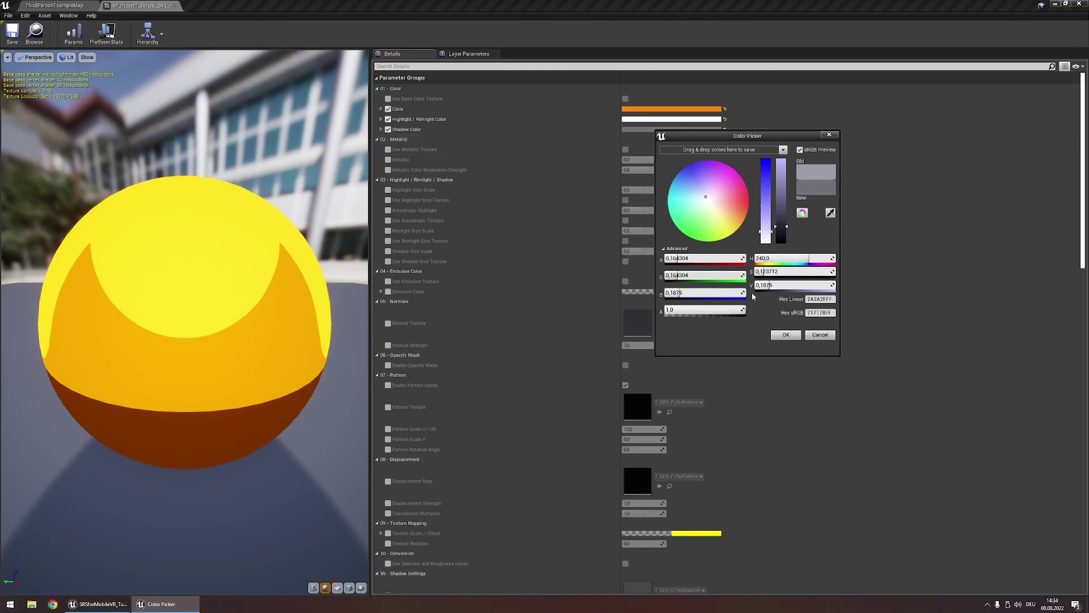
click(783, 334)
scroll(211, 274, down, 3)
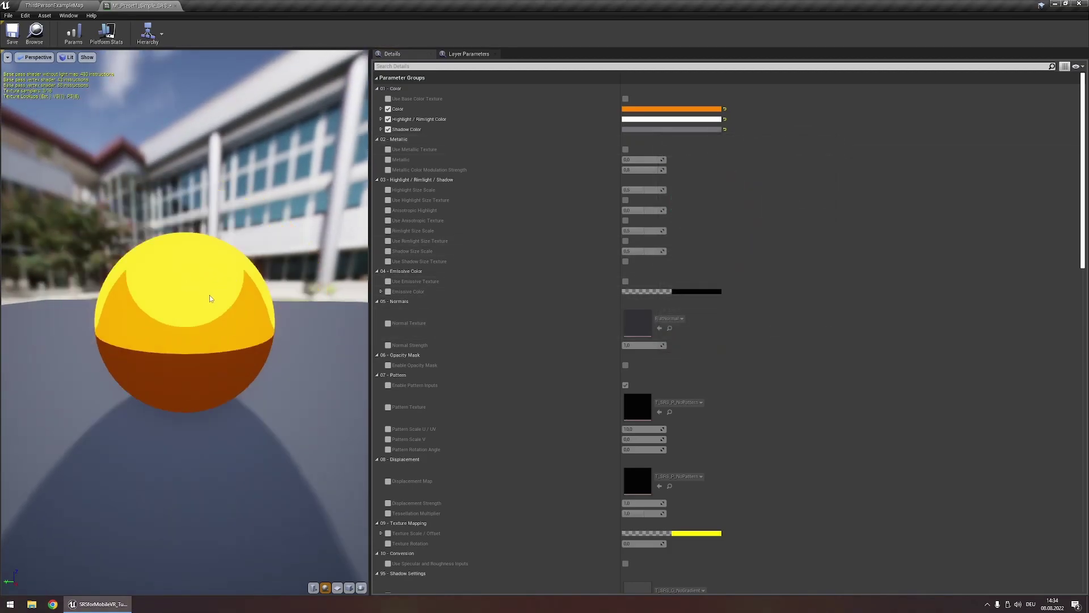
drag(232, 308, 192, 294)
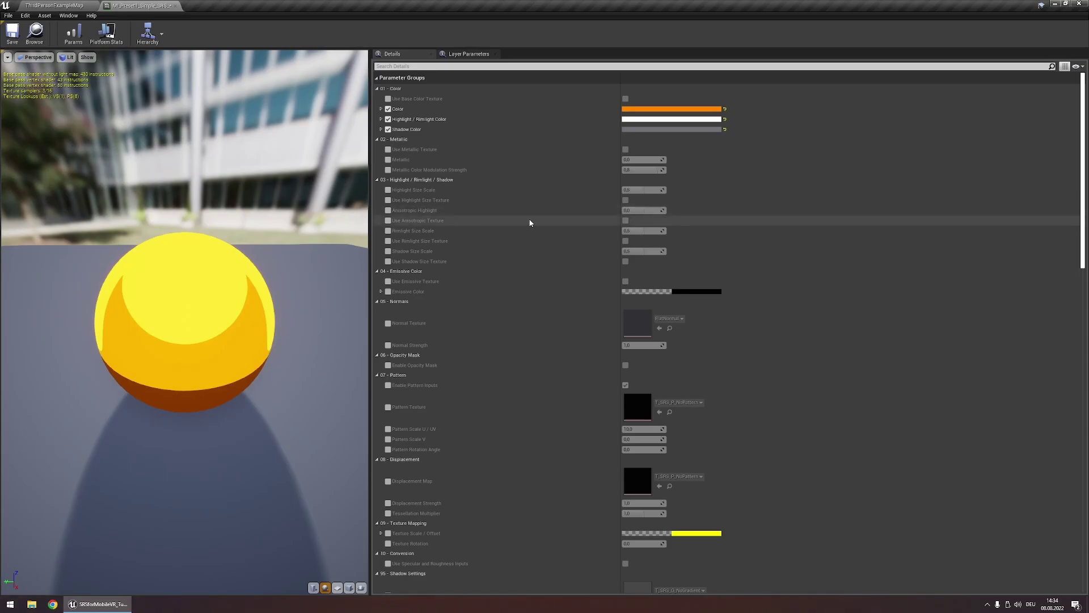
Override and enable Use Overwrite Shading for both Highlight/Rimlight and Shadow in the Miscellaneous group.
scroll(530, 222, down, 2)
scroll(472, 425, down, 12)
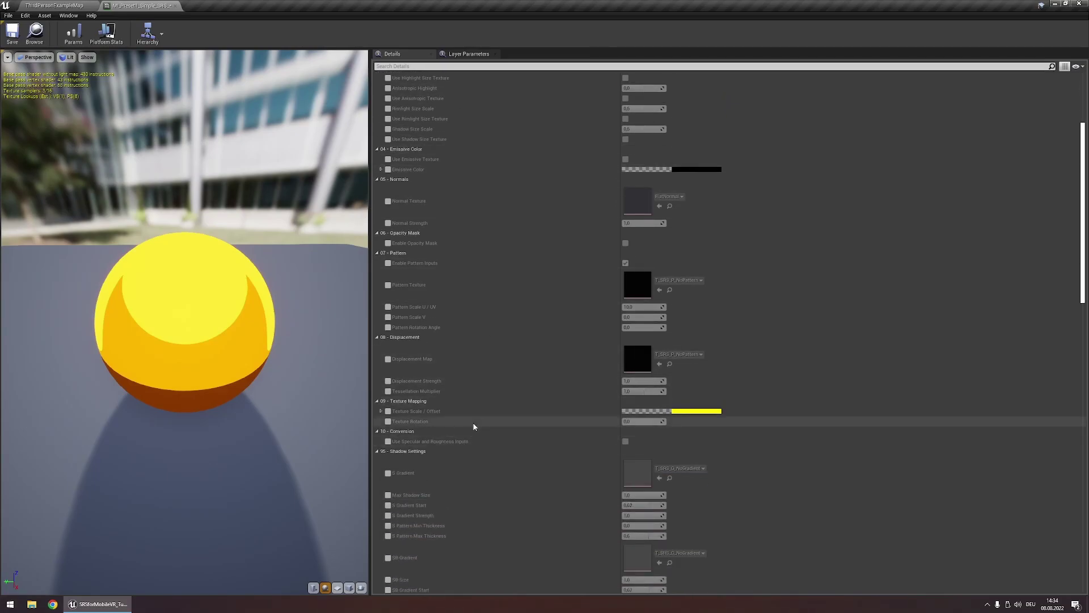
scroll(471, 423, down, 6)
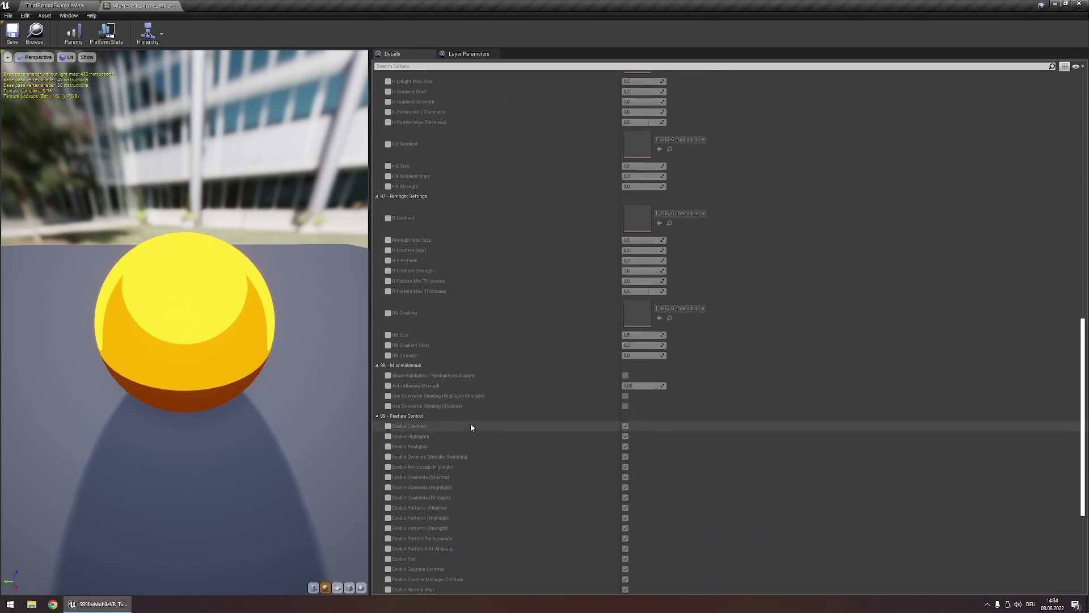
click(388, 395)
click(388, 406)
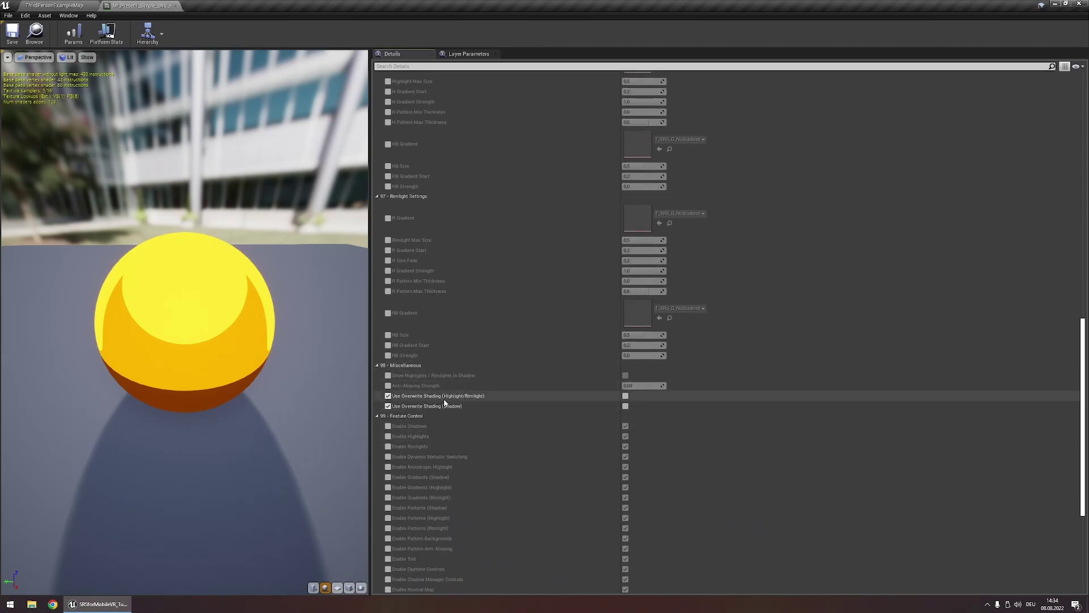
click(625, 396)
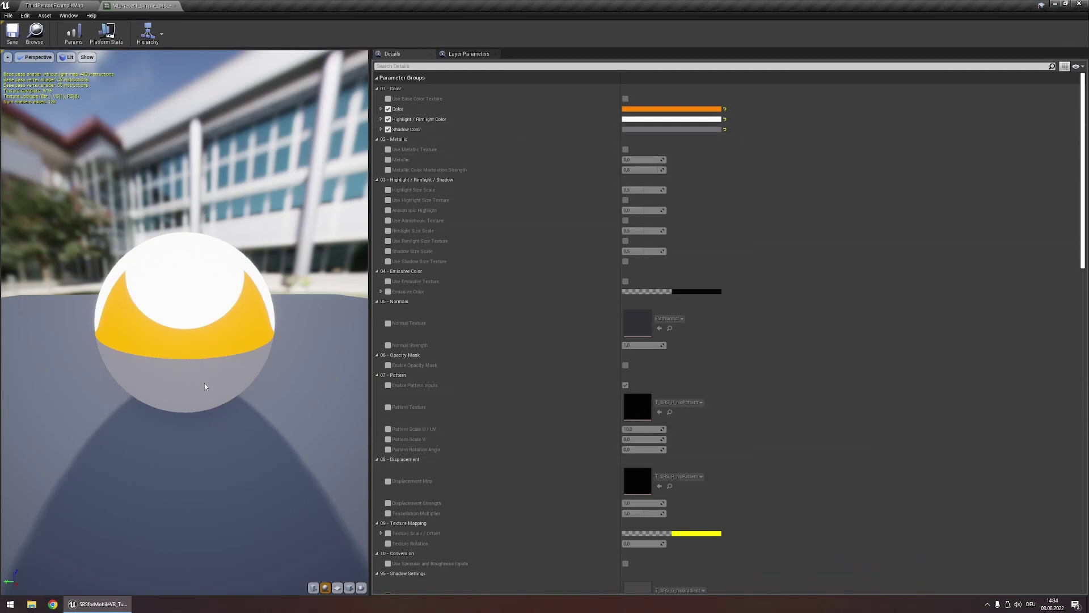
Change the Shadow Color to a dark green and the Highlight / Rimlight Color to a bright green.
click(687, 130)
click(706, 227)
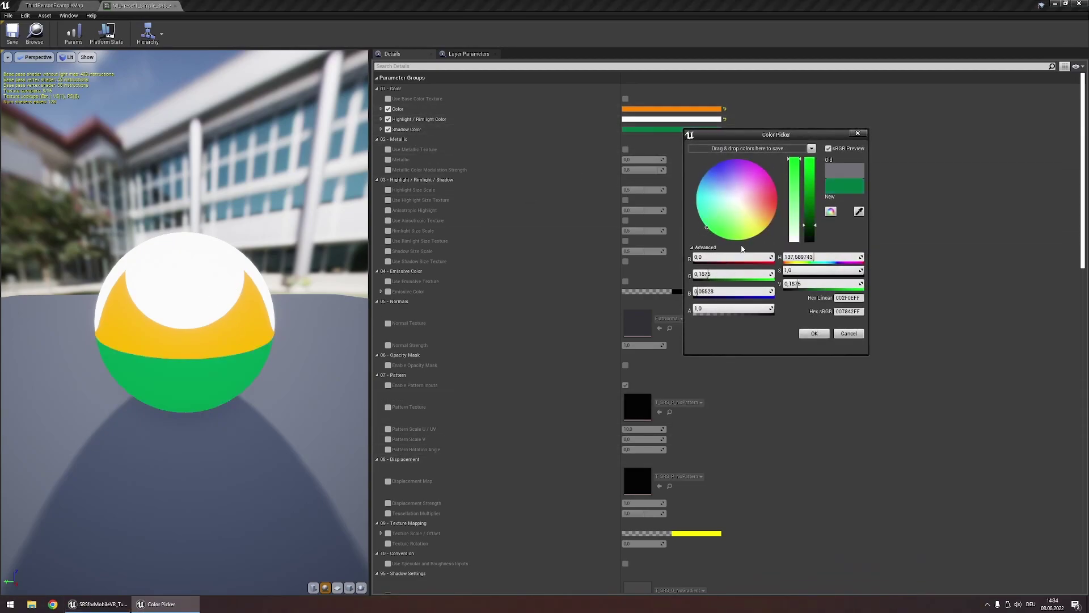
drag(742, 249, 754, 307)
click(813, 334)
click(658, 119)
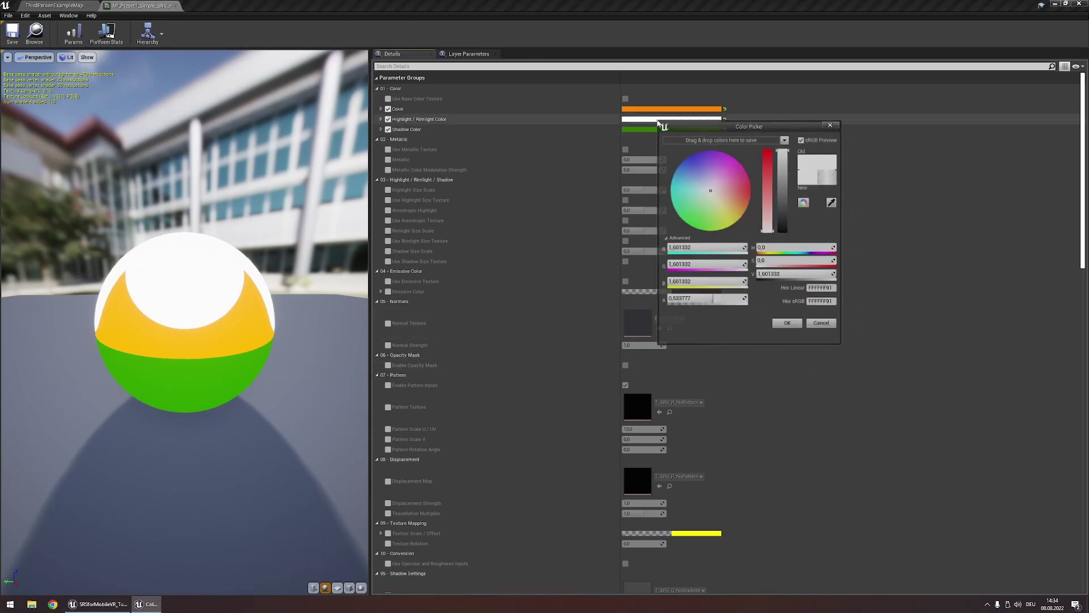
drag(702, 160, 679, 240)
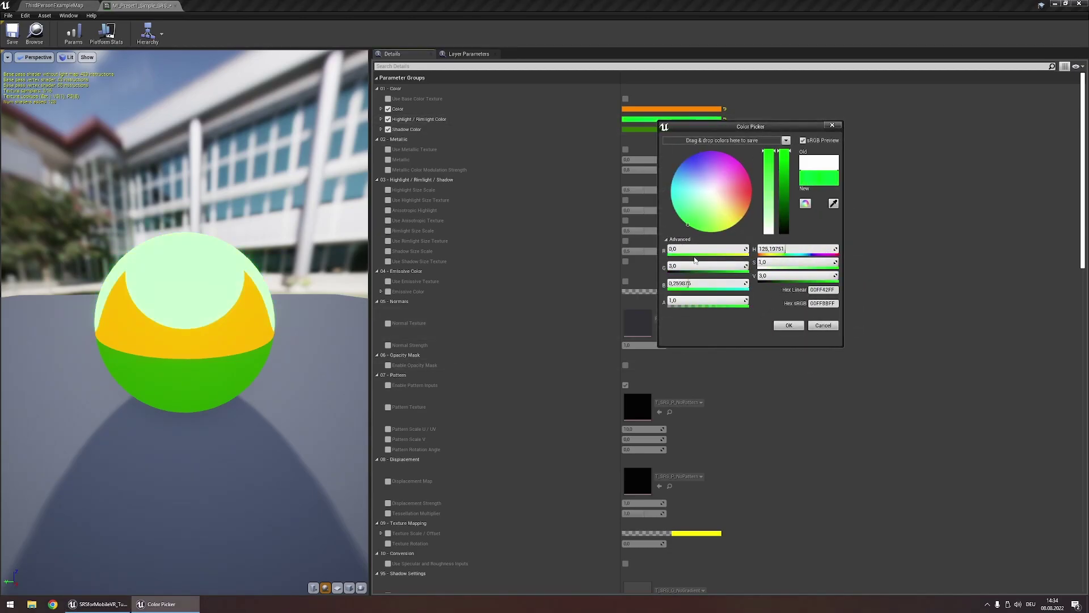
click(798, 325)
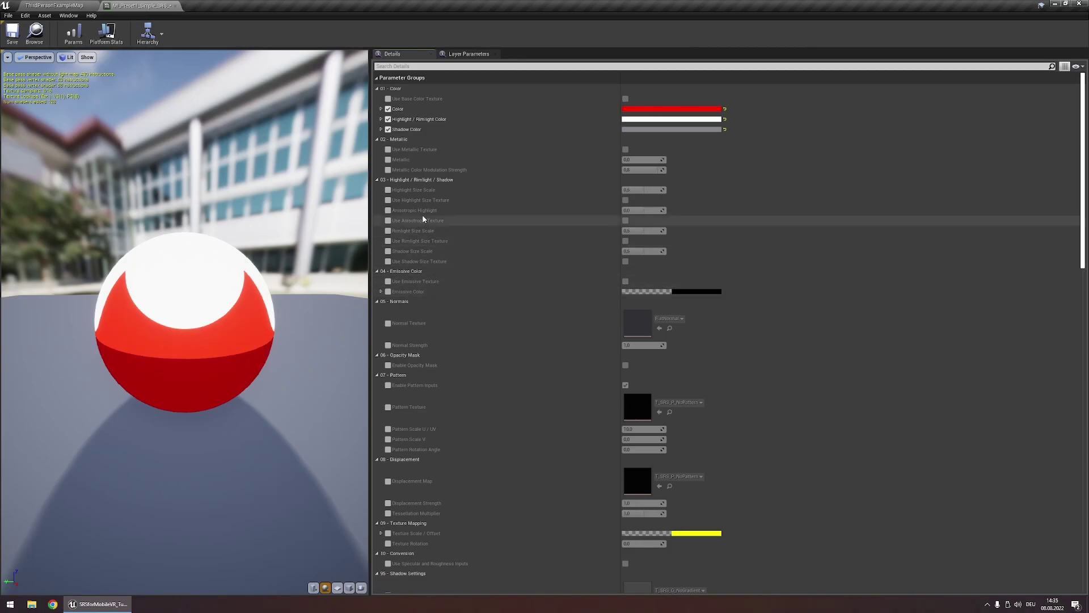
Override Metallic with 1.0 and Metallic Color Modulation Strength with 0.
click(388, 159)
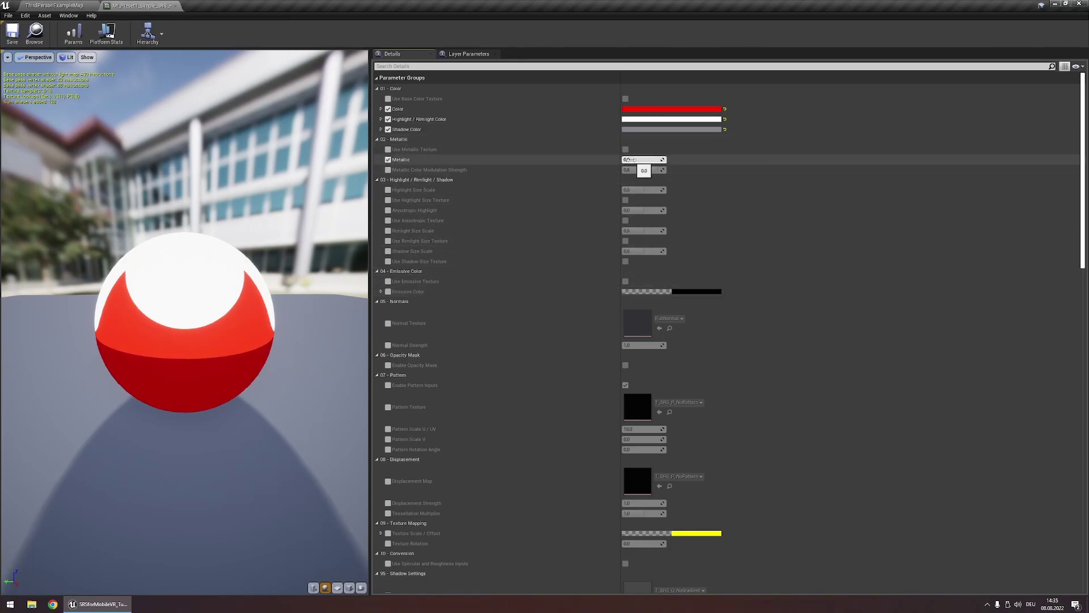
drag(633, 160, 666, 160)
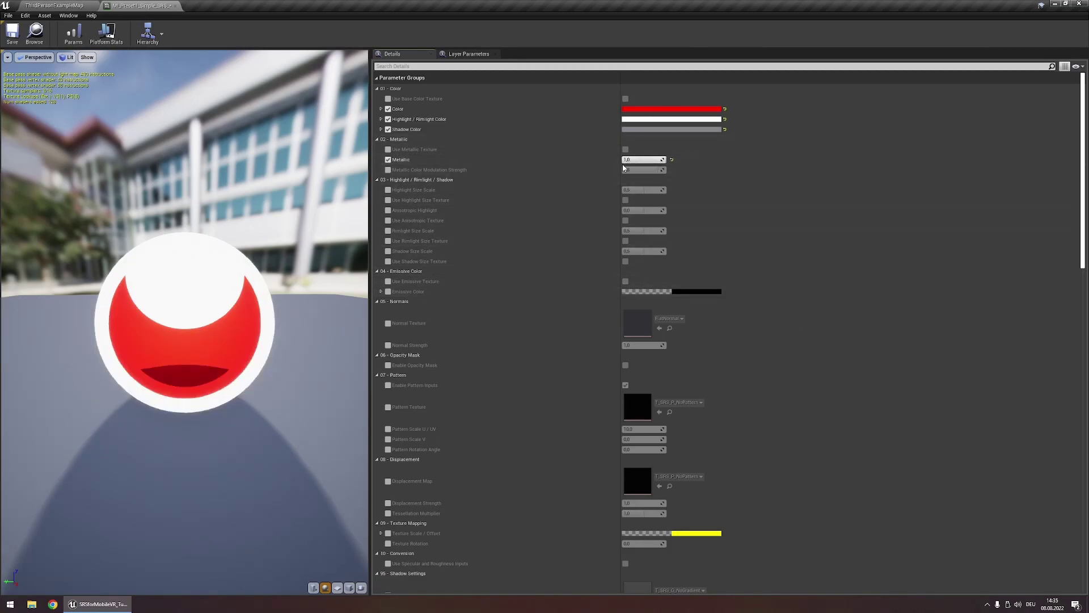
click(388, 170)
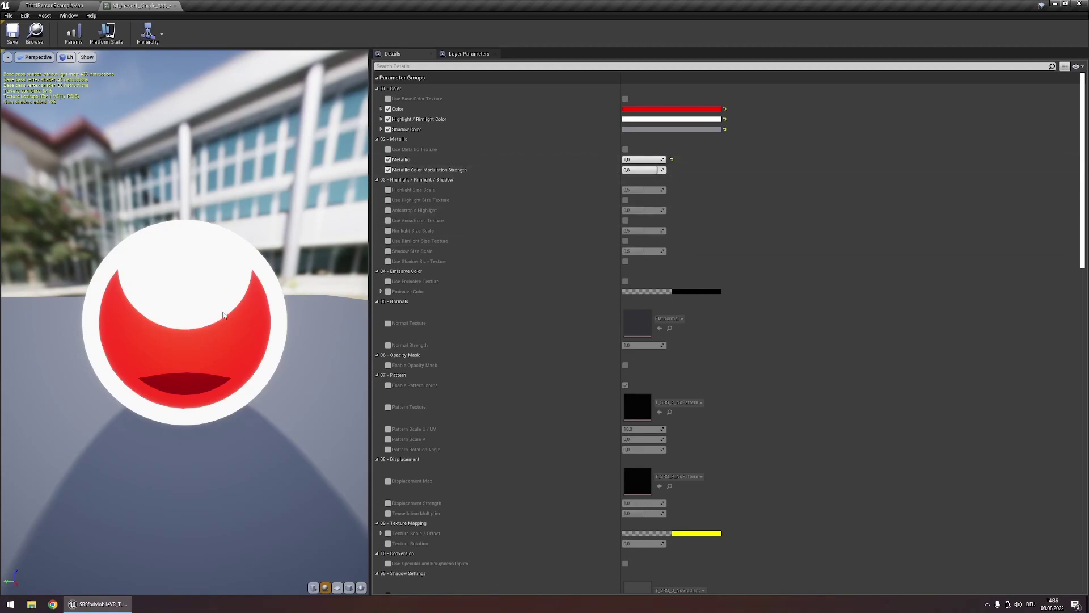
click(640, 170)
text(0)
key(Return)
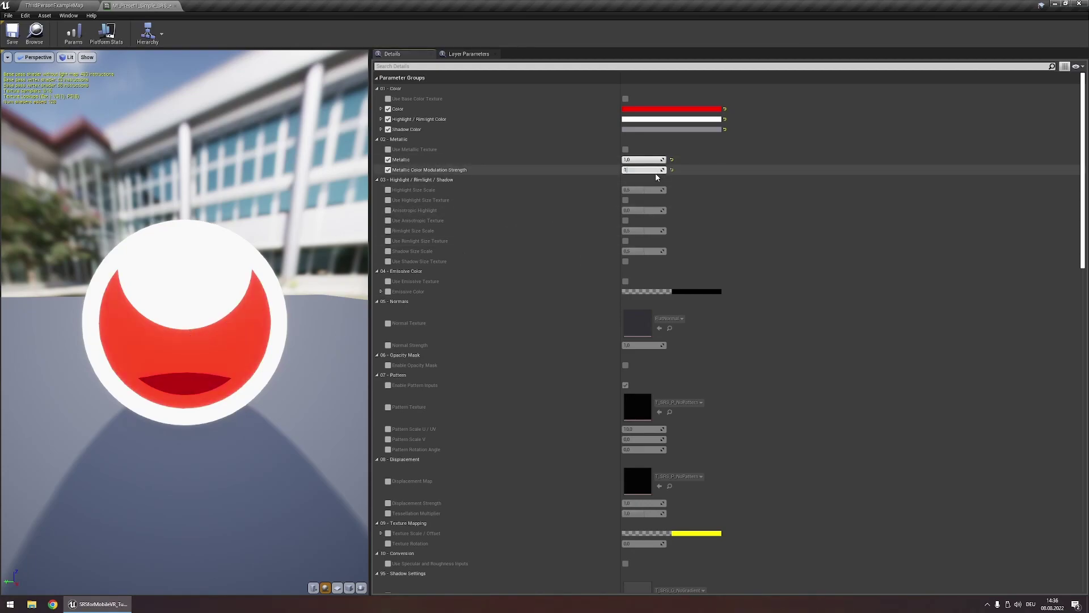
Try a Metallic Color Modulation Strength of 1, then reset the parameter to its default.
text(1)
key(Return)
click(671, 170)
Remove the overrides from Metallic and Metallic Color Modulation Strength.
click(499, 179)
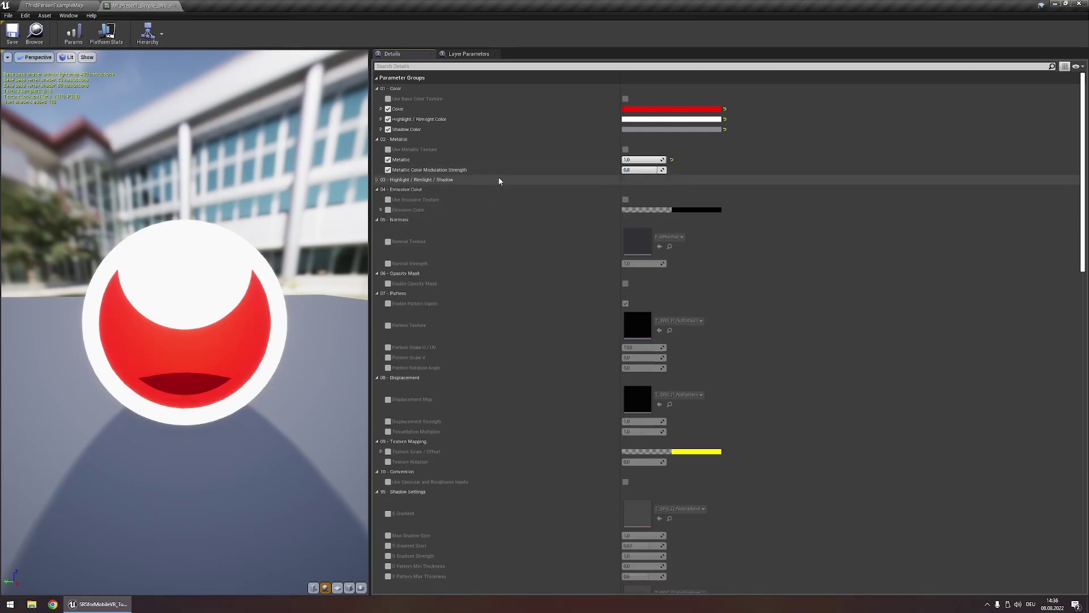
click(499, 180)
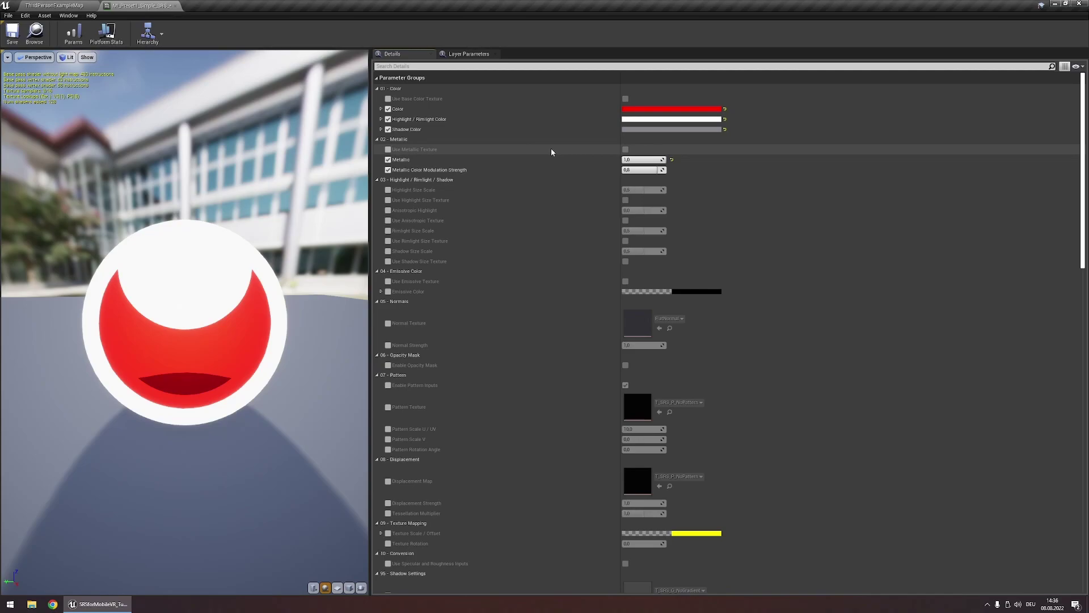
click(388, 159)
click(388, 170)
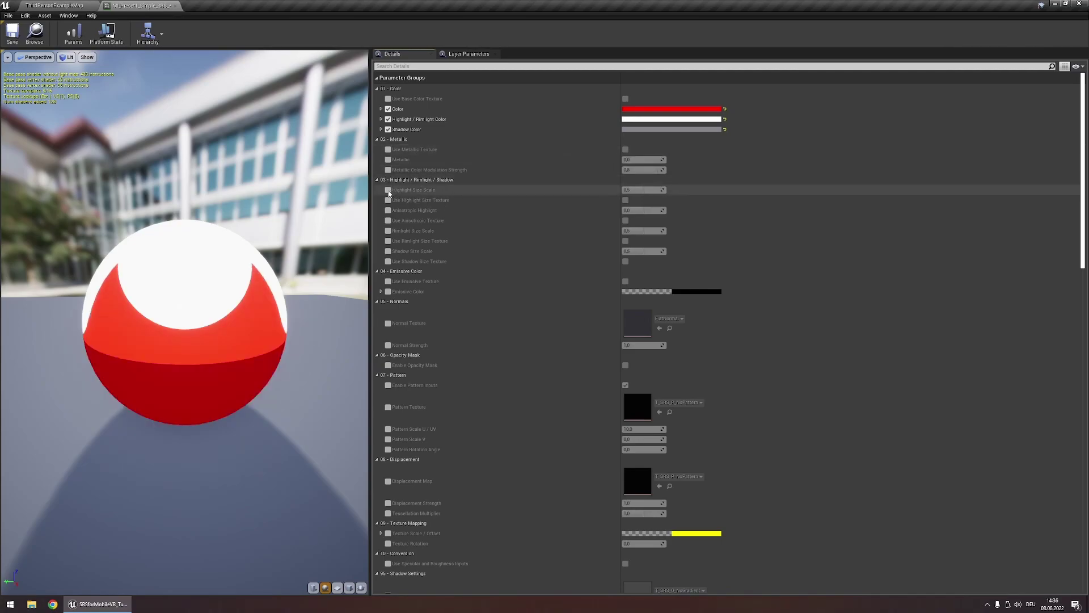
Override the shadow, rimlight and highlight size scales, setting Highlight Size Scale to about 0.19 and Rimlight Size Scale to about 0.46.
click(388, 251)
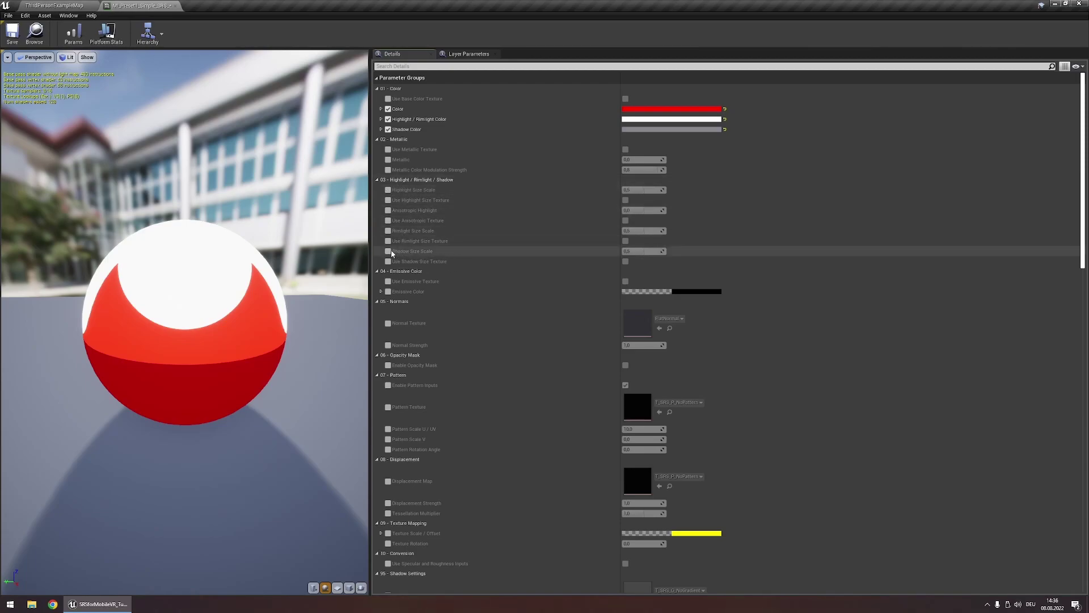
click(388, 230)
click(388, 189)
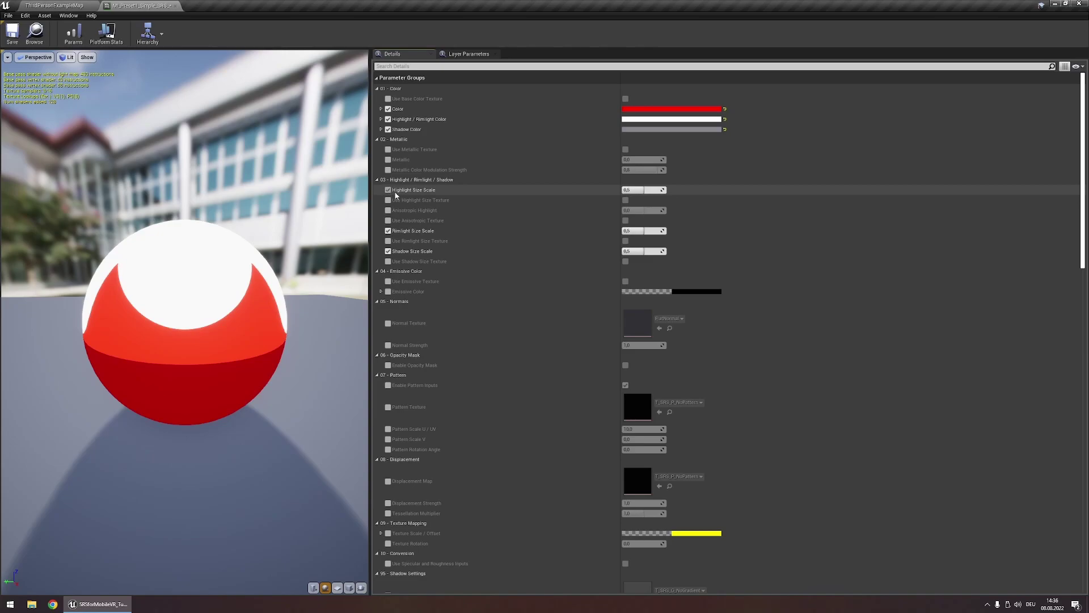
drag(620, 190, 632, 190)
drag(646, 231, 642, 231)
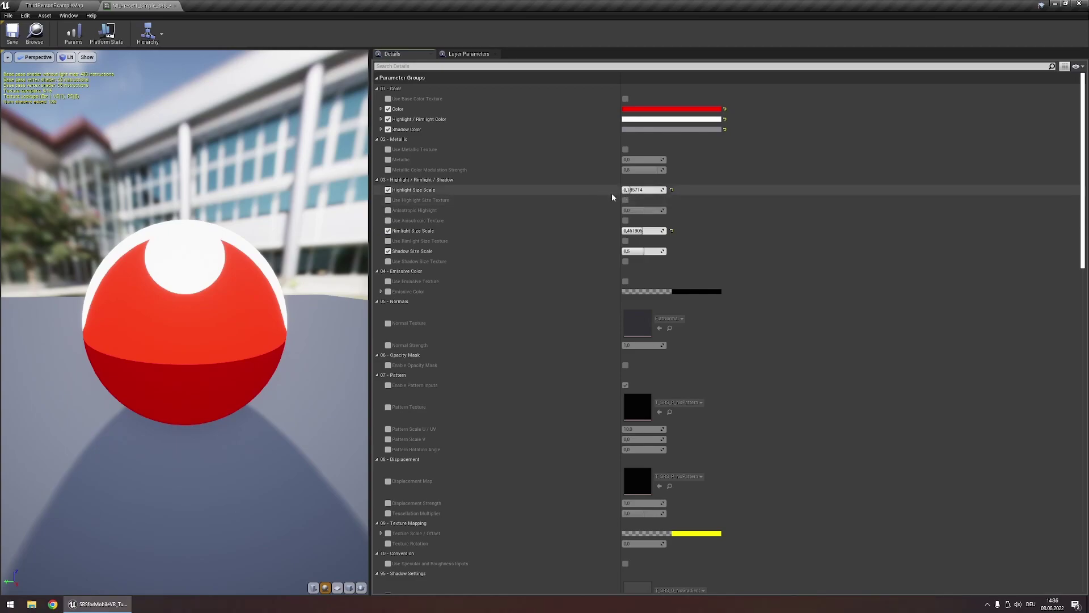
Set the Highlight Size Scale to 1.0.
scroll(553, 278, down, 8)
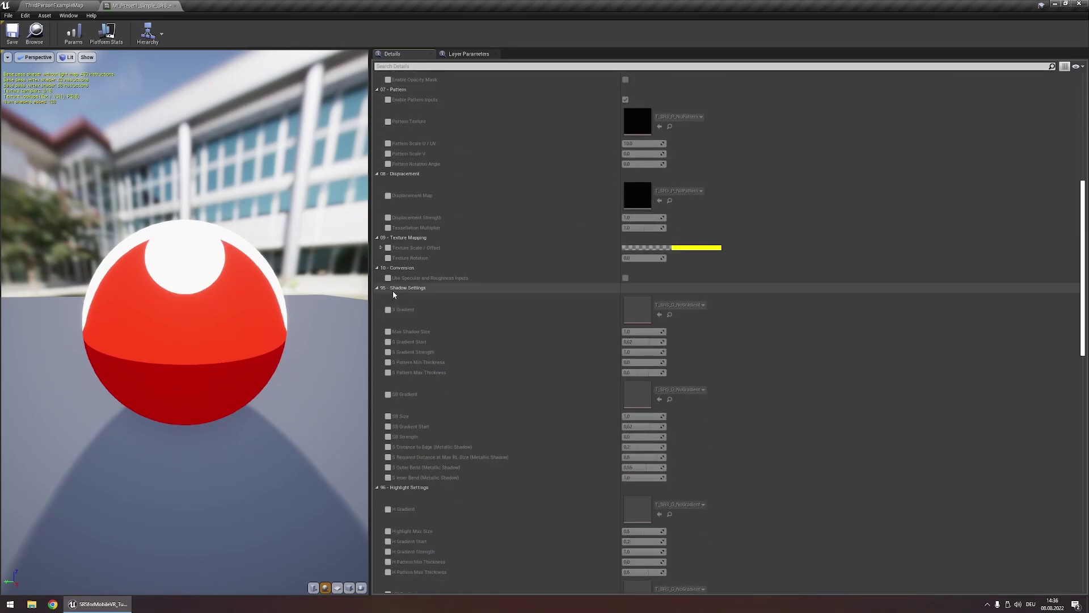
scroll(421, 363, down, 5)
scroll(417, 334, down, 2)
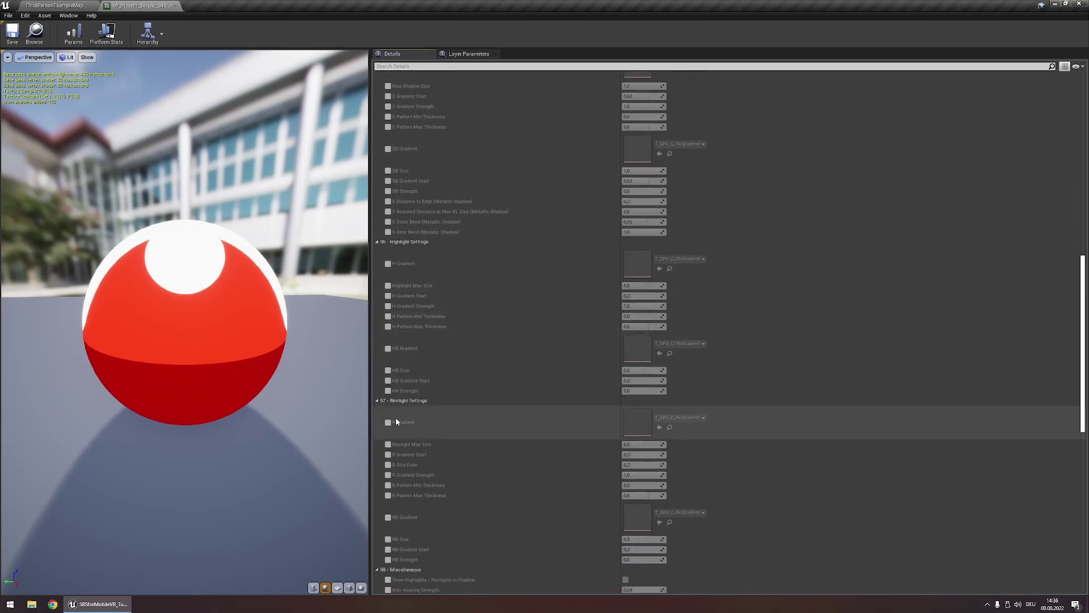
scroll(475, 260, up, 15)
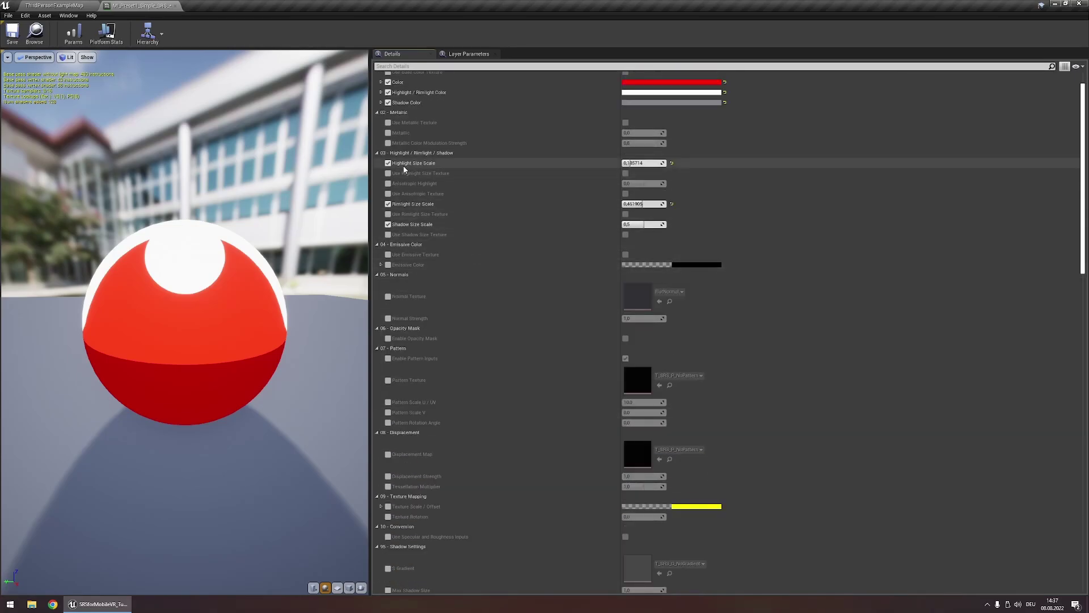
drag(644, 163, 658, 163)
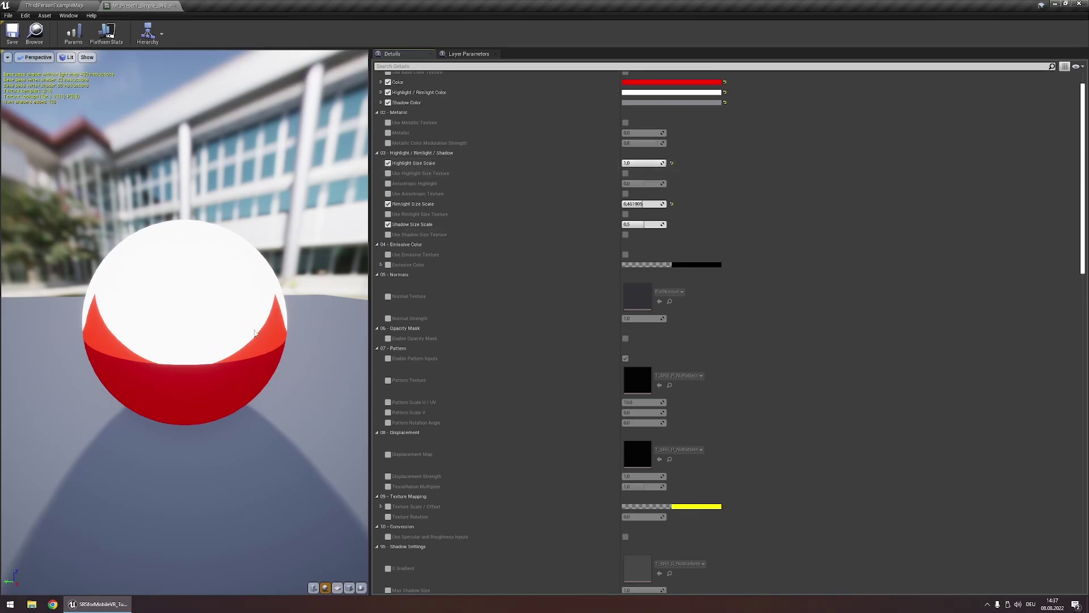
Try a Highlight Max Size of 1.0 in the Highlight Settings, then reset the parameter to its default.
scroll(504, 336, down, 4)
scroll(504, 336, down, 9)
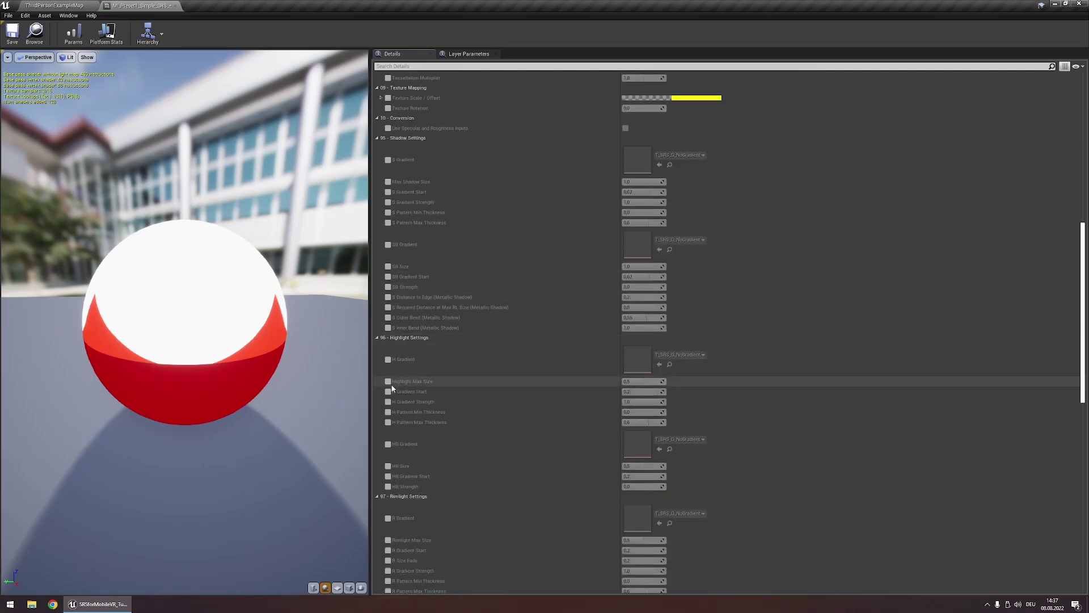
click(388, 381)
drag(643, 381, 664, 382)
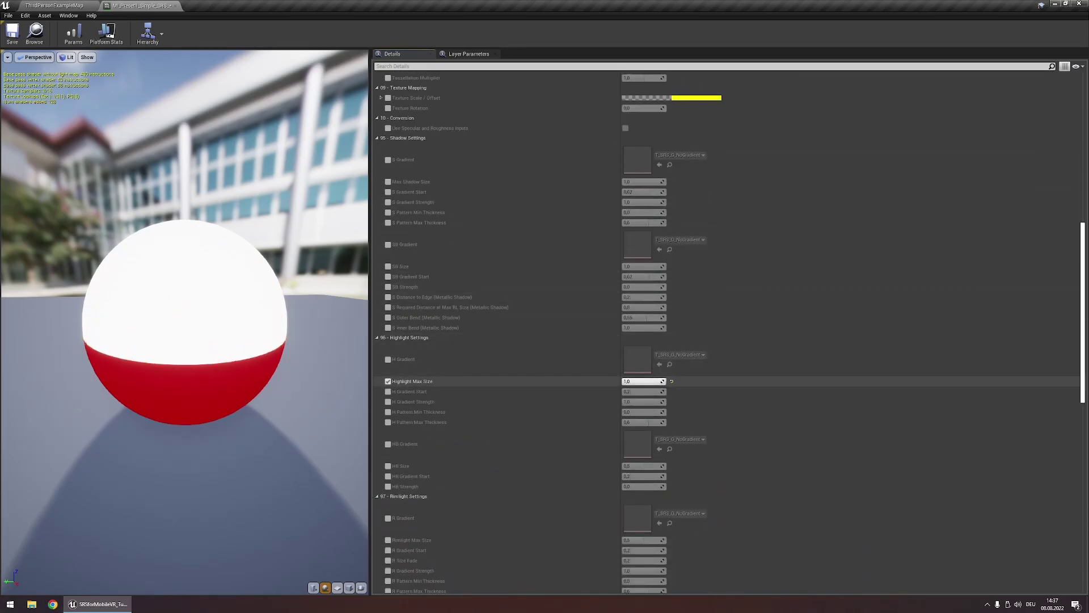
click(673, 383)
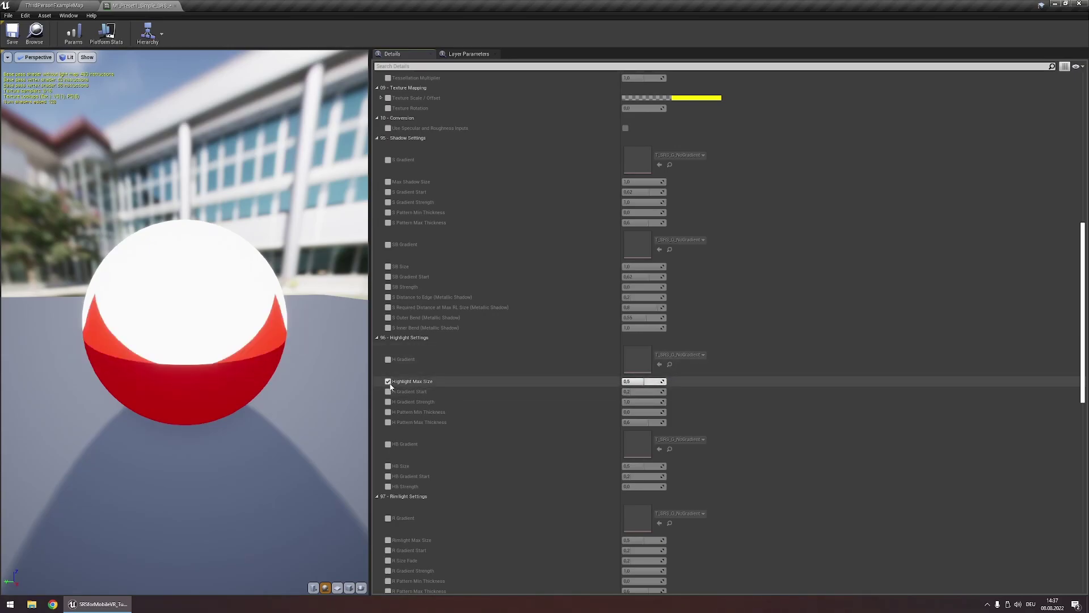
Reset Highlight Size Scale to its default and enable the Anisotropic Highlight override.
scroll(448, 394, up, 12)
click(672, 189)
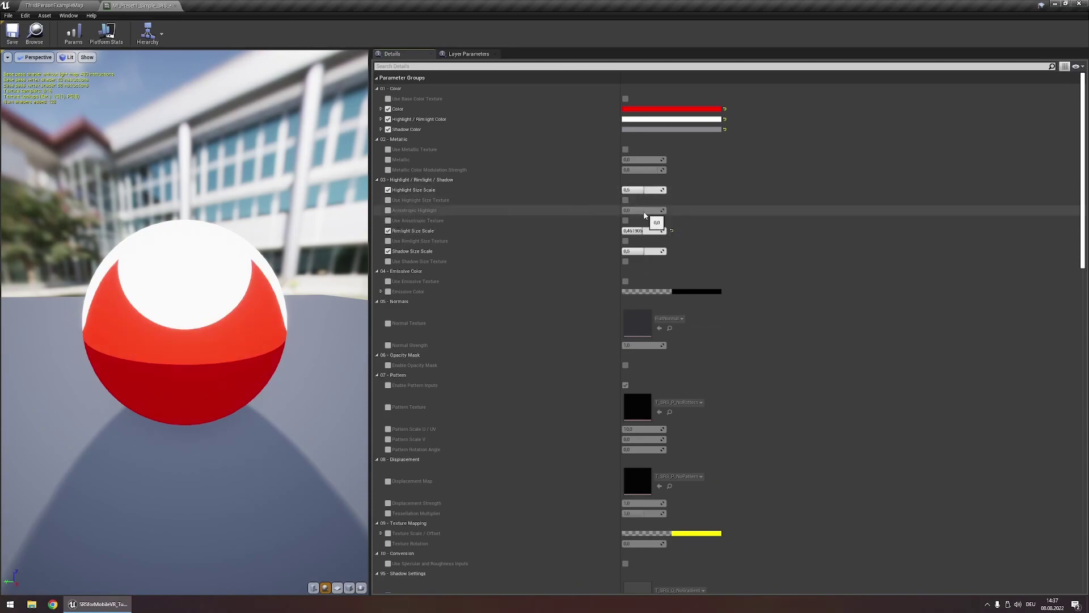
click(388, 210)
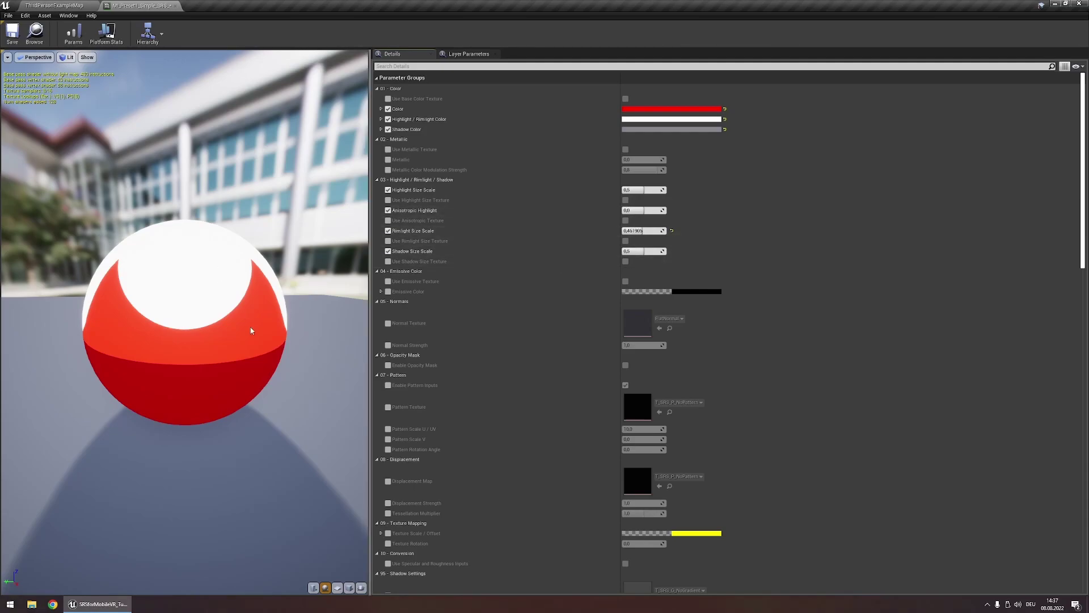
mouse_move(630, 210)
mouse_down()
mouse_move(665, 211)
mouse_move(623, 210)
mouse_up()
drag(202, 261, 202, 227)
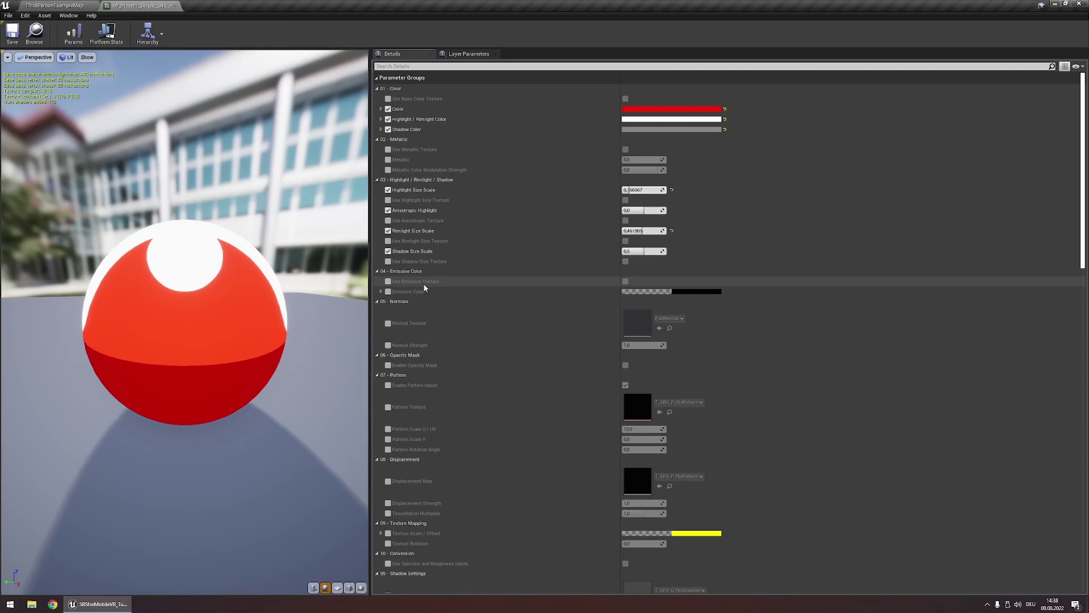
Try enabling Use Specular and Roughness Inputs in the Conversion group, then undo the change.
click(388, 563)
click(625, 563)
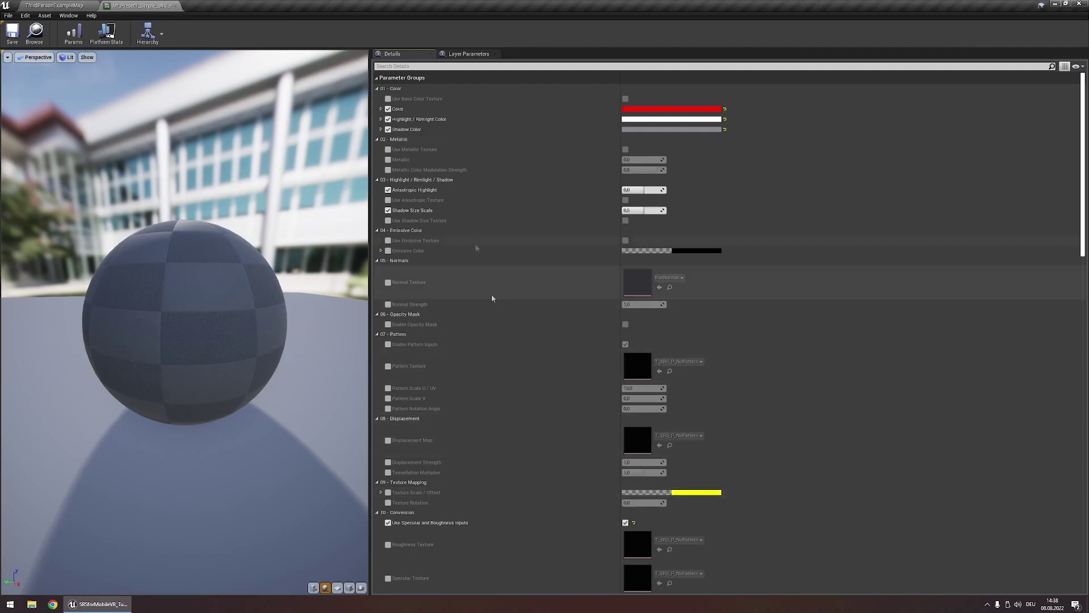
scroll(457, 431, down, 2)
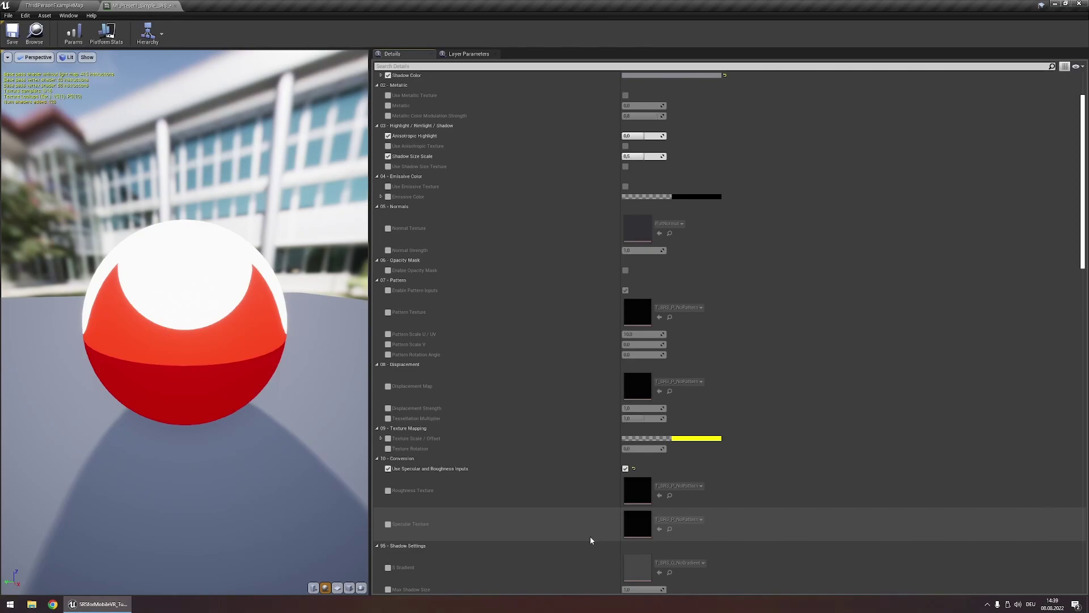
key(ctrl+z)
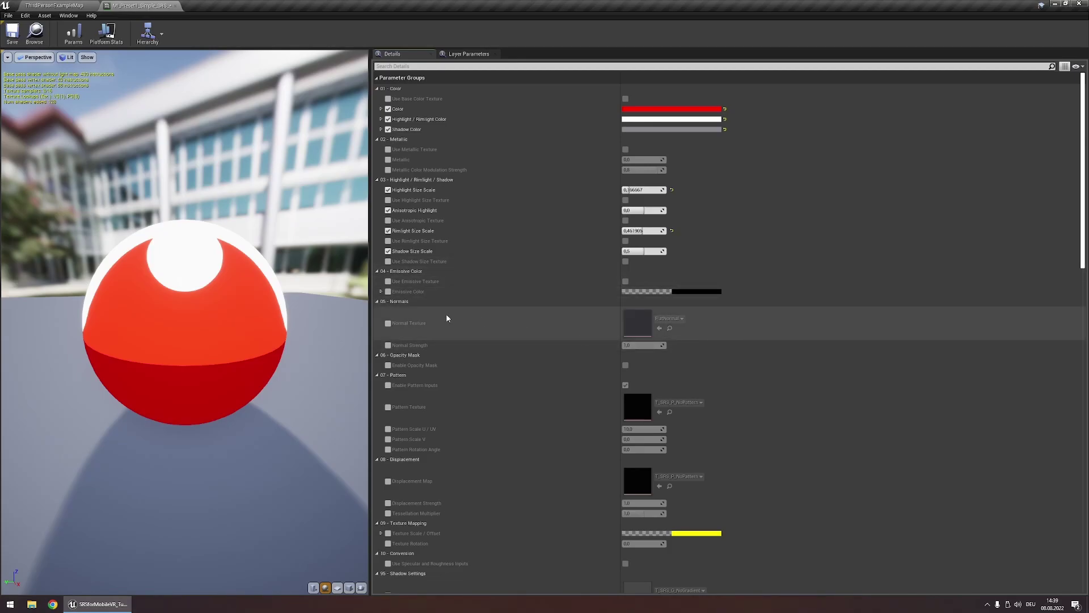
Override the Normal Texture and assign the metal normal map, found by searching for "metal".
click(388, 323)
click(668, 318)
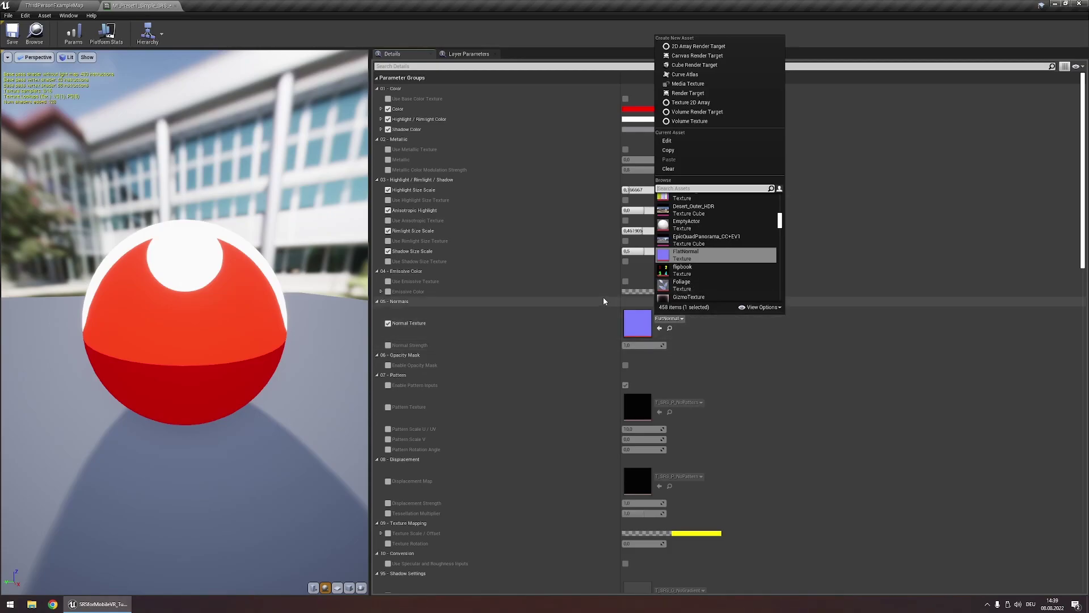
text(metal)
click(729, 216)
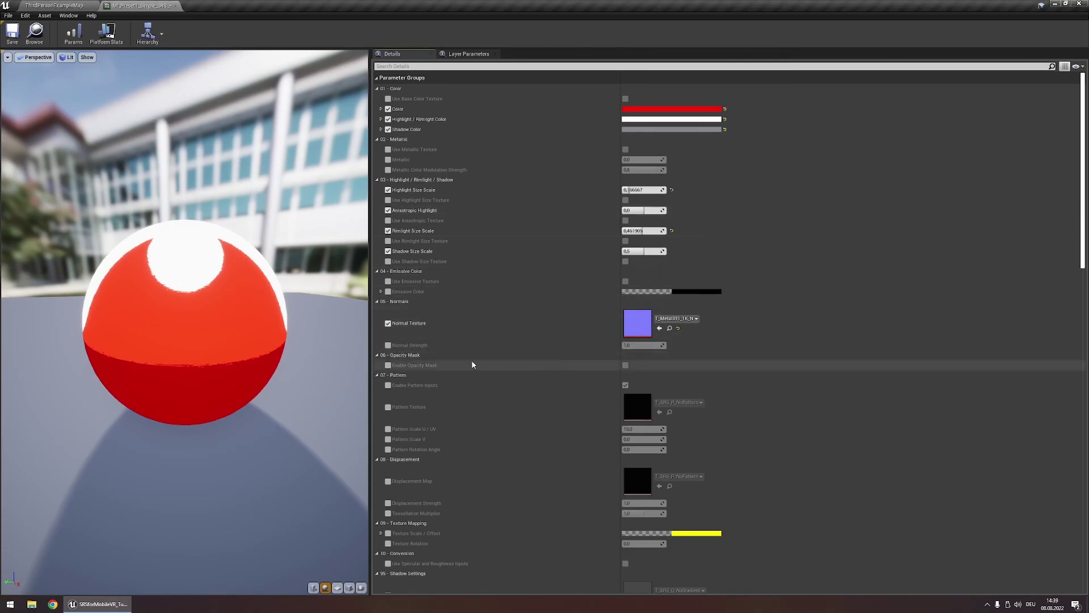
Override Normal Strength and set it to 3.
click(388, 345)
click(647, 346)
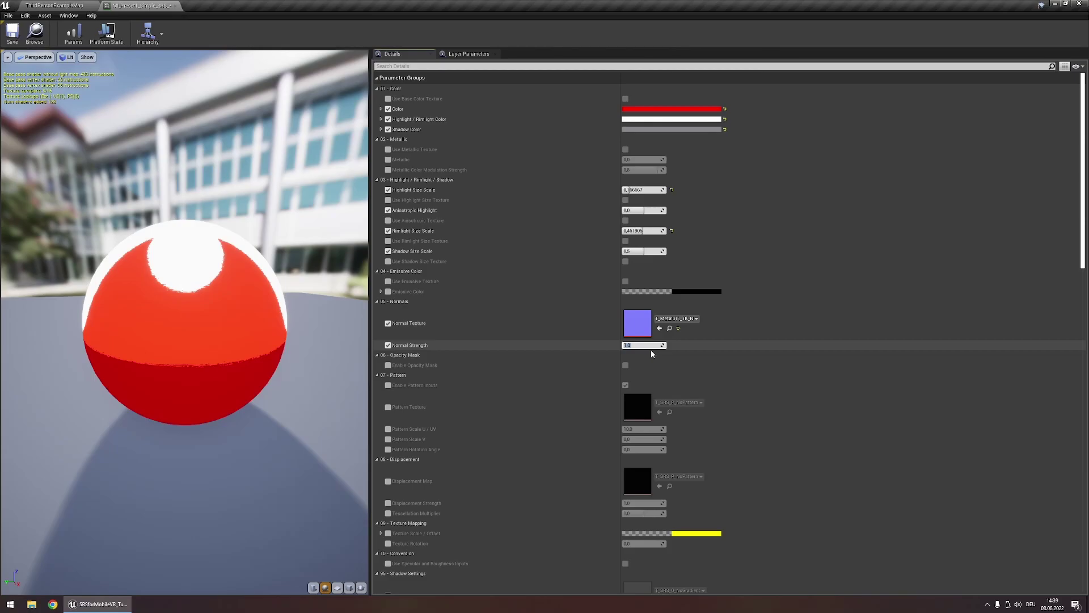
text(3)
key(Return)
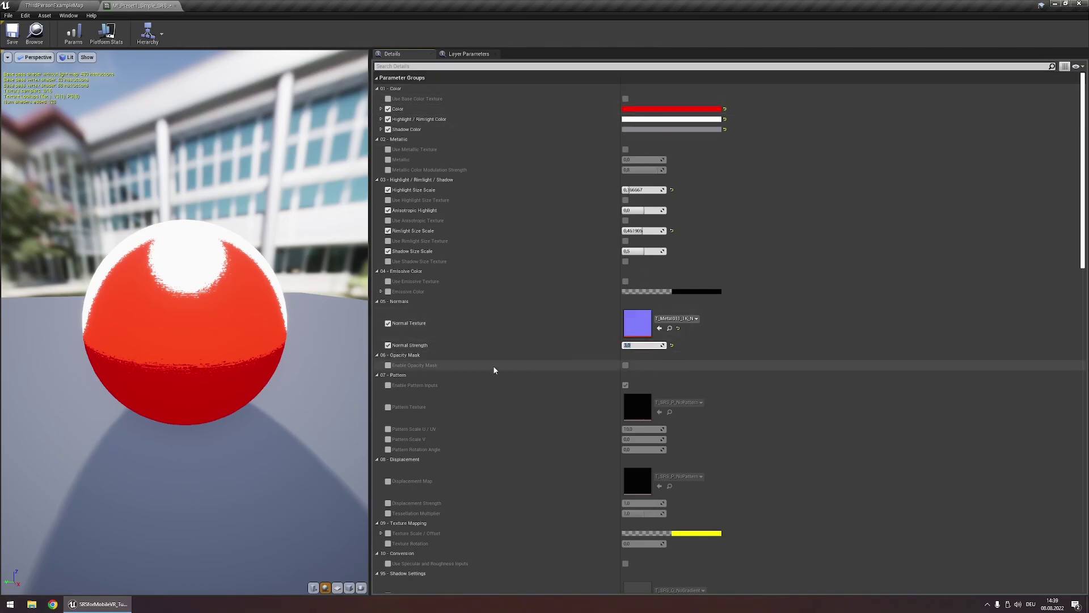
Override Texture Scale / Offset and try a Scale U of 0 before entering 0.1.
click(381, 534)
scroll(398, 530, down, 2)
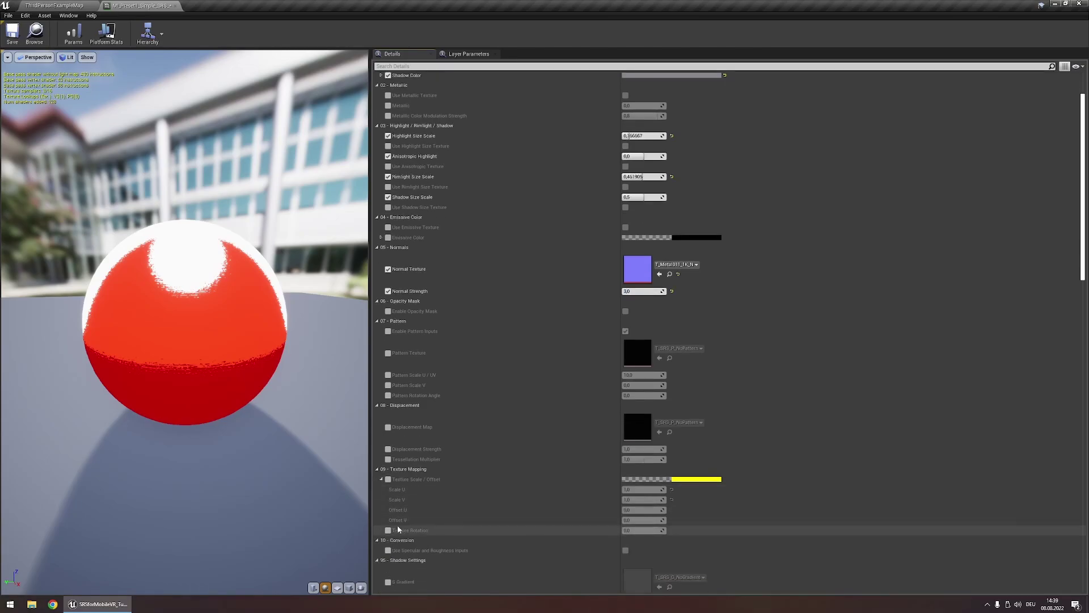
click(388, 479)
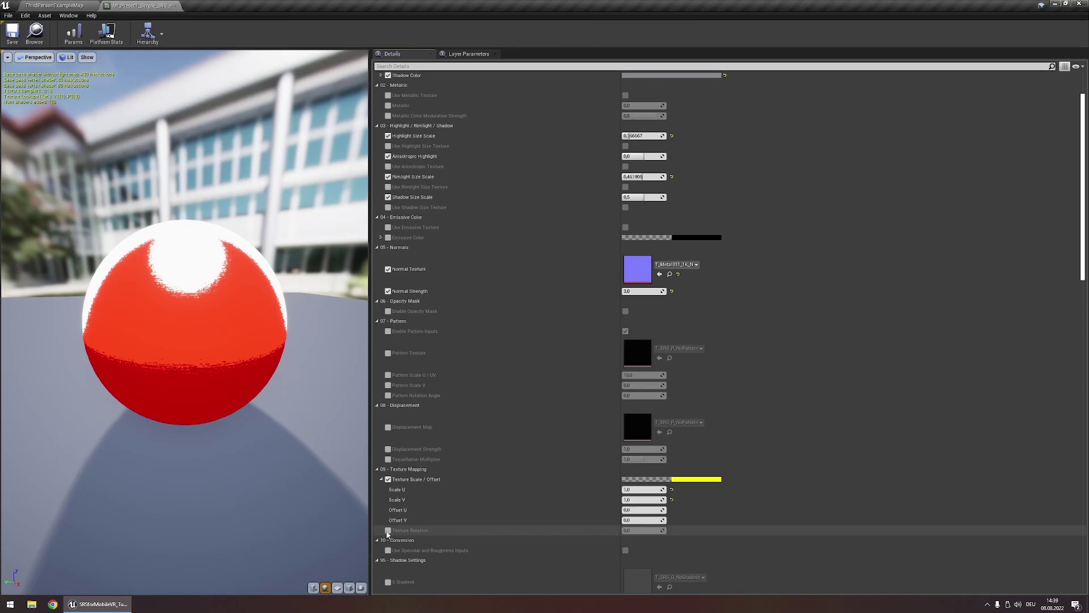
click(638, 489)
text(0)
key(Return)
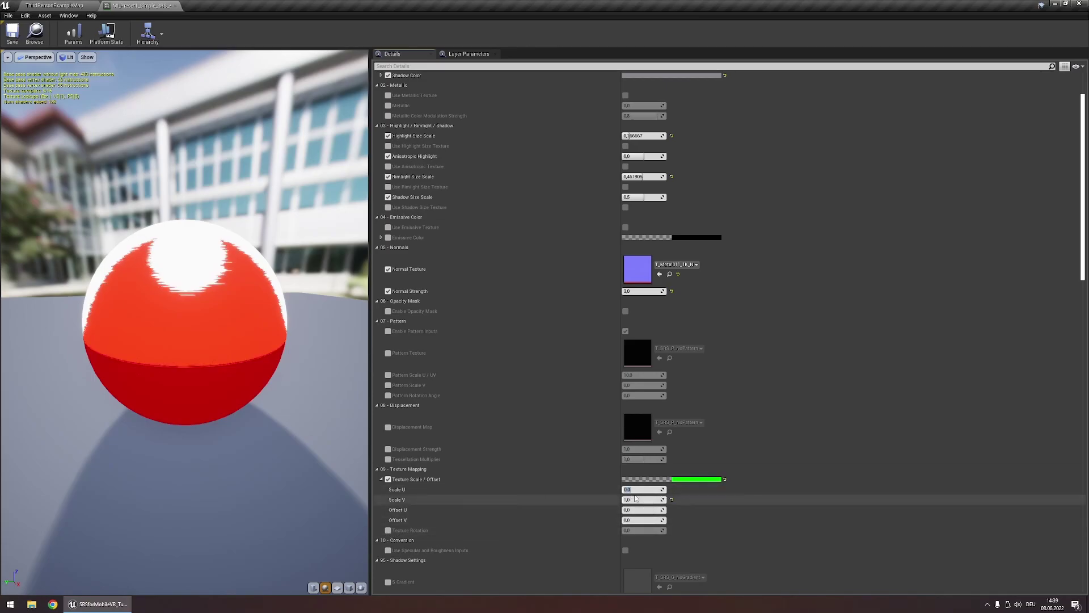
text(0,1)
drag(338, 415, 369, 412)
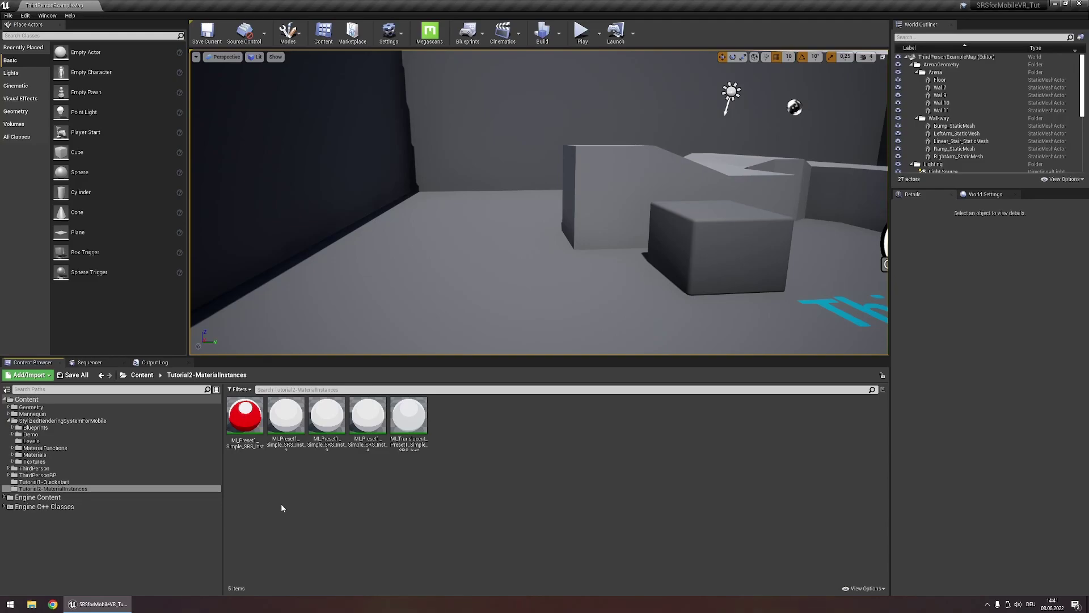
Open the second preset material instance in the Tutorial2-MaterialInstances folder and dock its editor beside the level tab.
double_click(285, 440)
drag(529, 60, 273, 4)
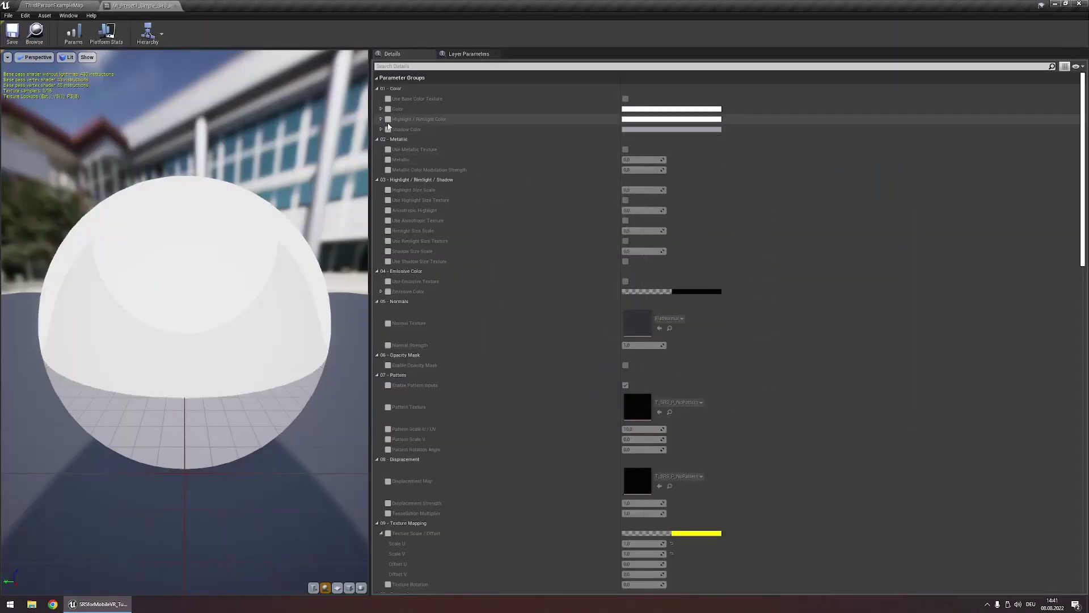
Set the base Color to cyan and raise the brightness value (V) of the Highlight / Rimlight Color to 3.
click(641, 109)
drag(678, 173, 647, 162)
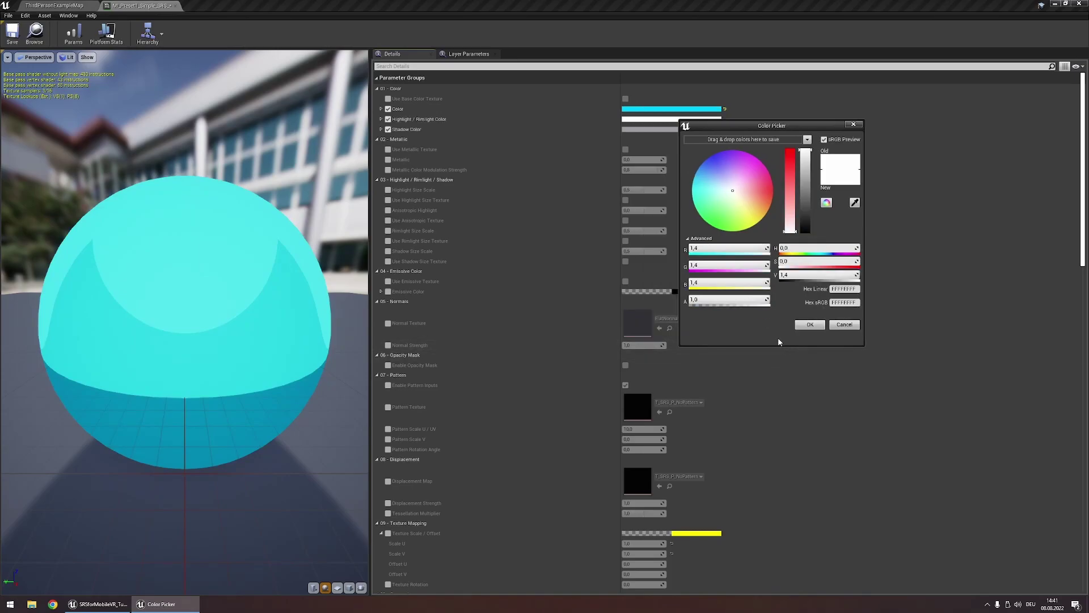
click(803, 275)
text(3)
key(Return)
click(810, 324)
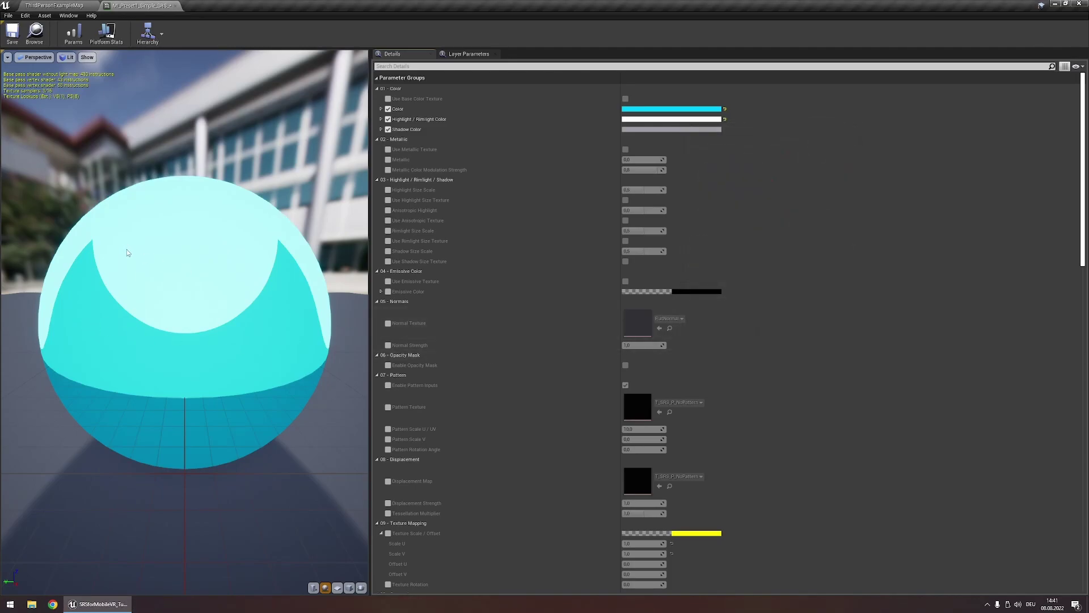
Override S Gradient in the Shadow Settings with the T_SRS_G_1Step texture and inspect the shadow on the preview sphere.
scroll(463, 318, down, 10)
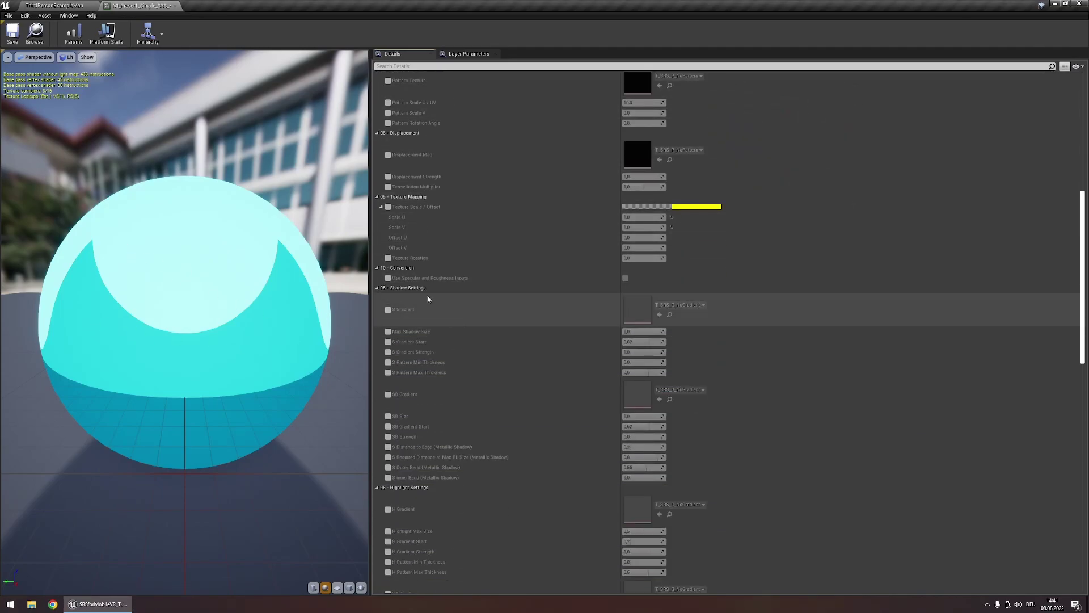
scroll(427, 299, down, 5)
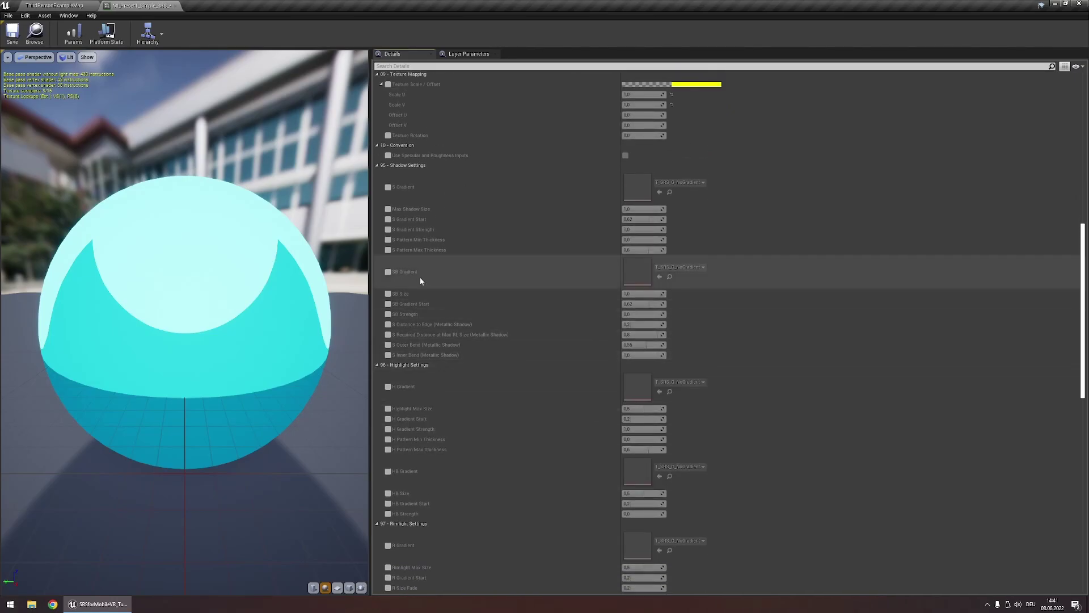
click(388, 188)
click(679, 182)
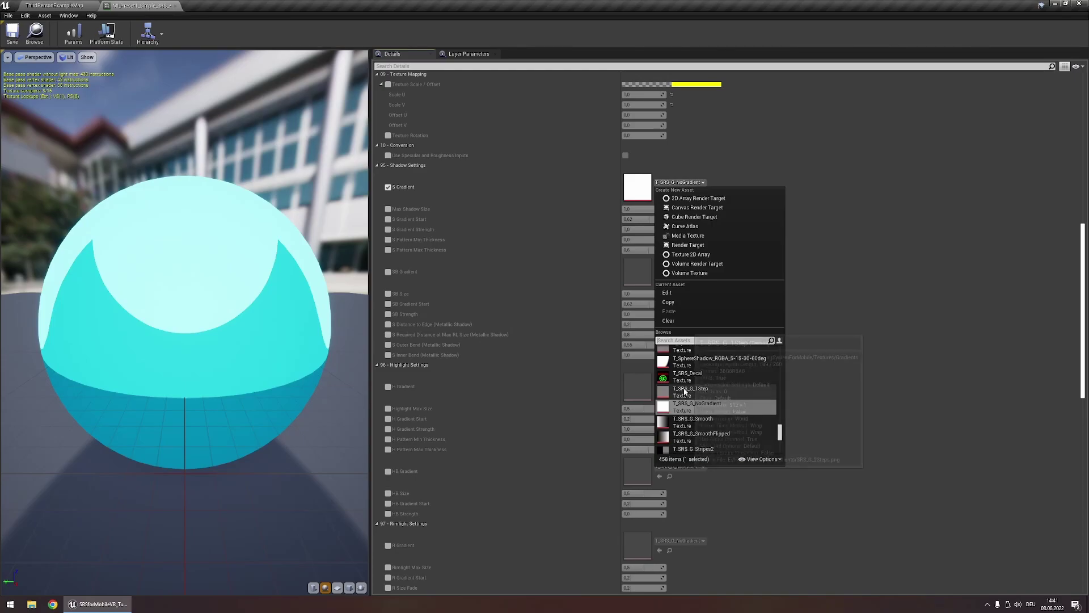
click(702, 392)
scroll(572, 267, down, 2)
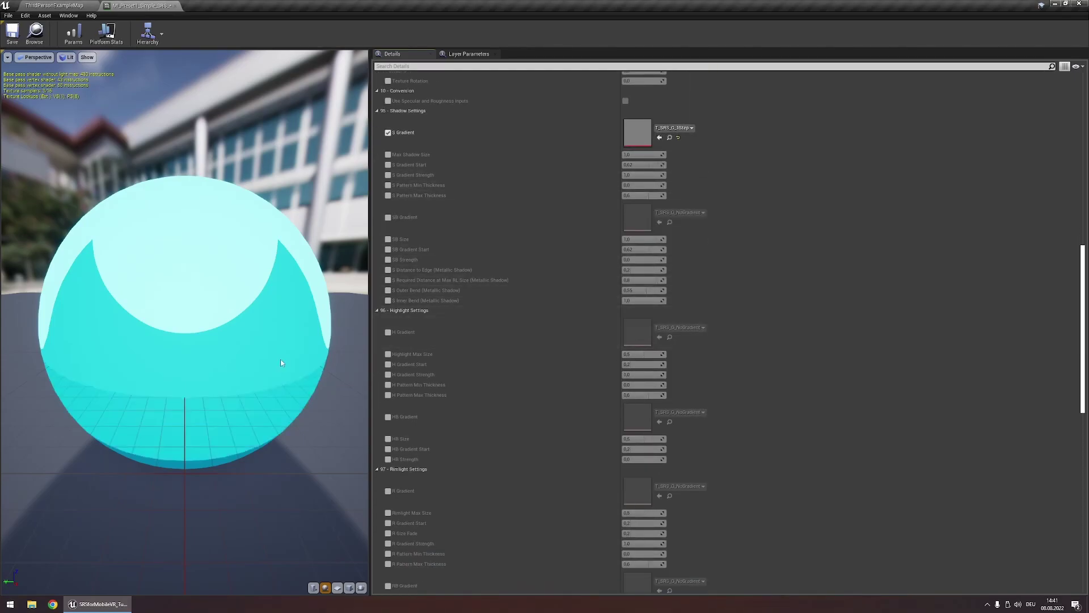
drag(281, 363, 144, 363)
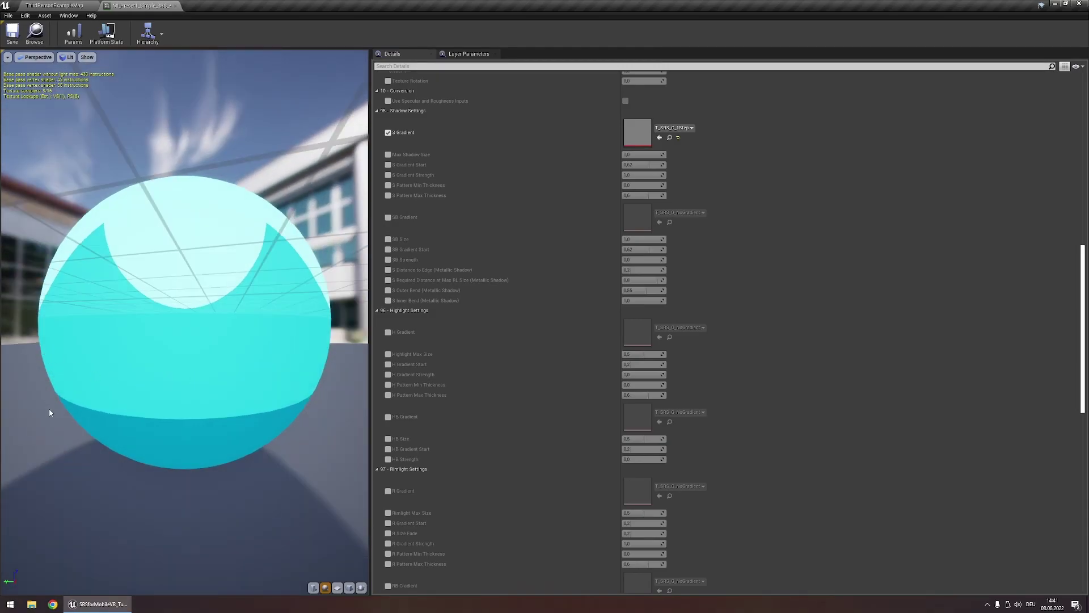
Override S Gradient Strength and lower it to about 0.18, checking the shadow steps on the preview sphere.
click(388, 175)
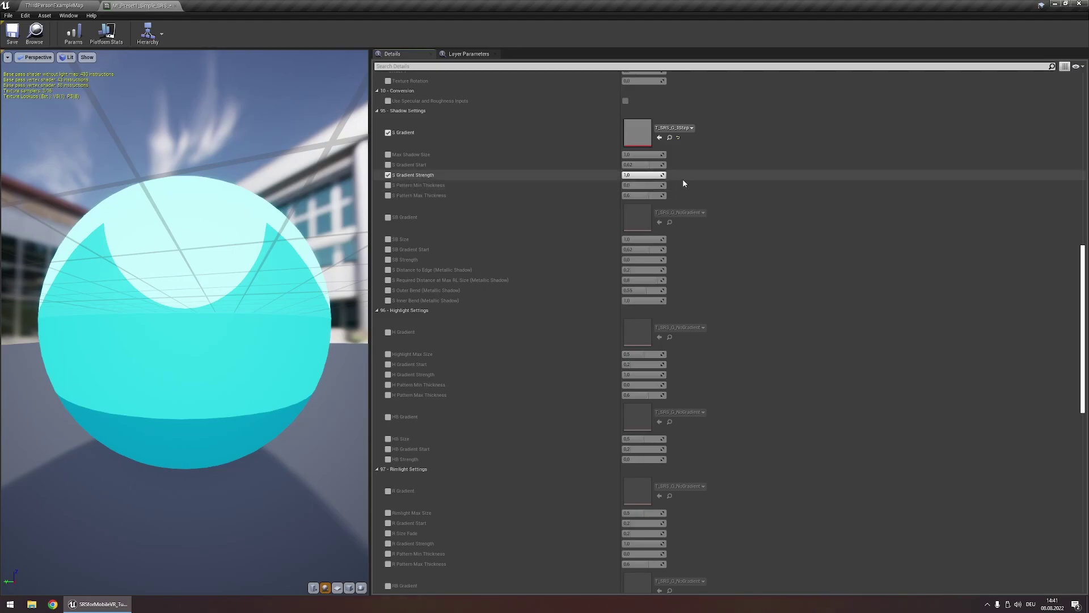
mouse_move(633, 175)
mouse_down()
mouse_move(613, 174)
mouse_move(633, 175)
mouse_up()
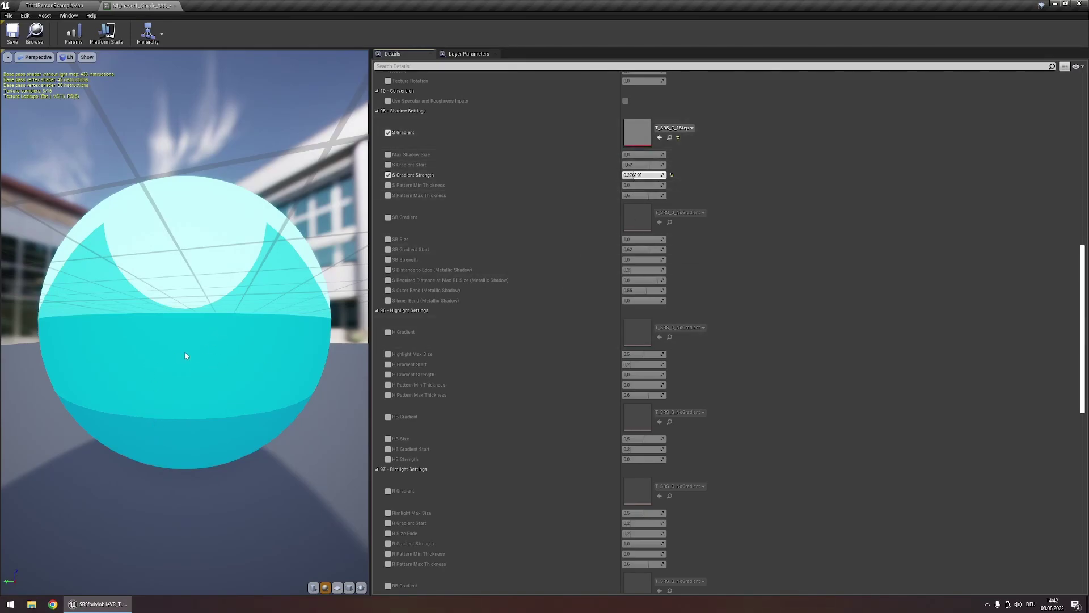
drag(187, 357, 170, 354)
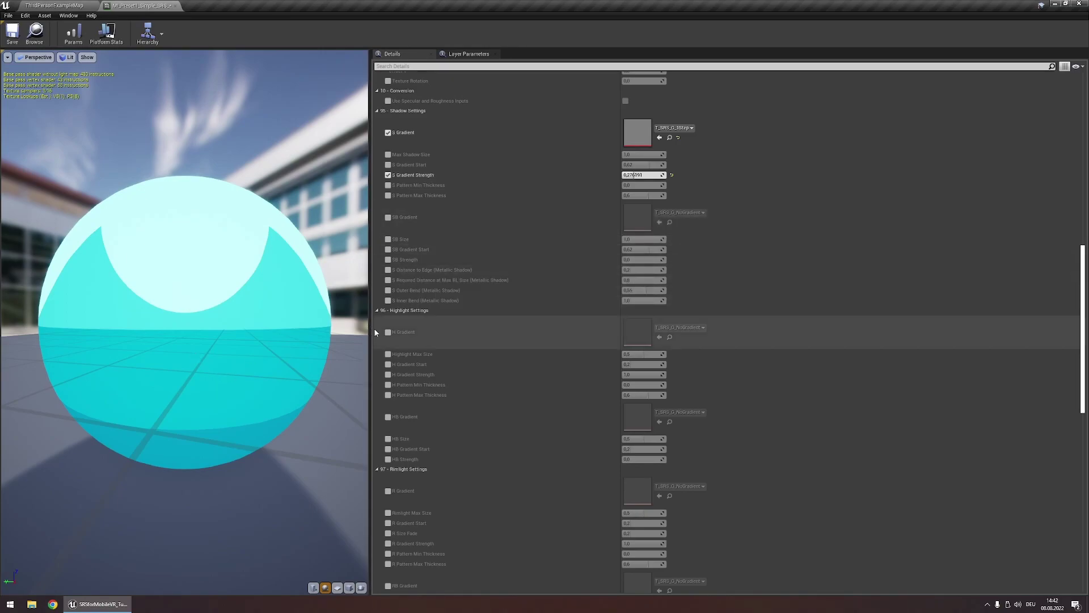
drag(634, 175, 629, 175)
mouse_move(221, 357)
mouse_down()
mouse_move(221, 318)
mouse_move(221, 358)
mouse_up()
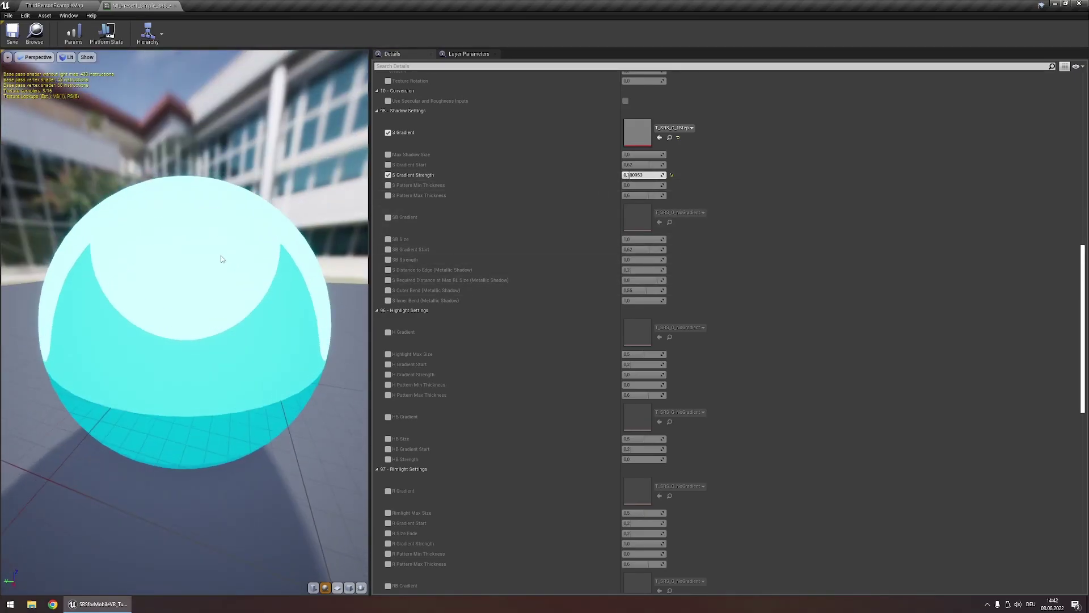
Override H Gradient and R Gradient and assign the T_SRS_G_1Step texture to both.
scroll(446, 310, down, 3)
click(679, 232)
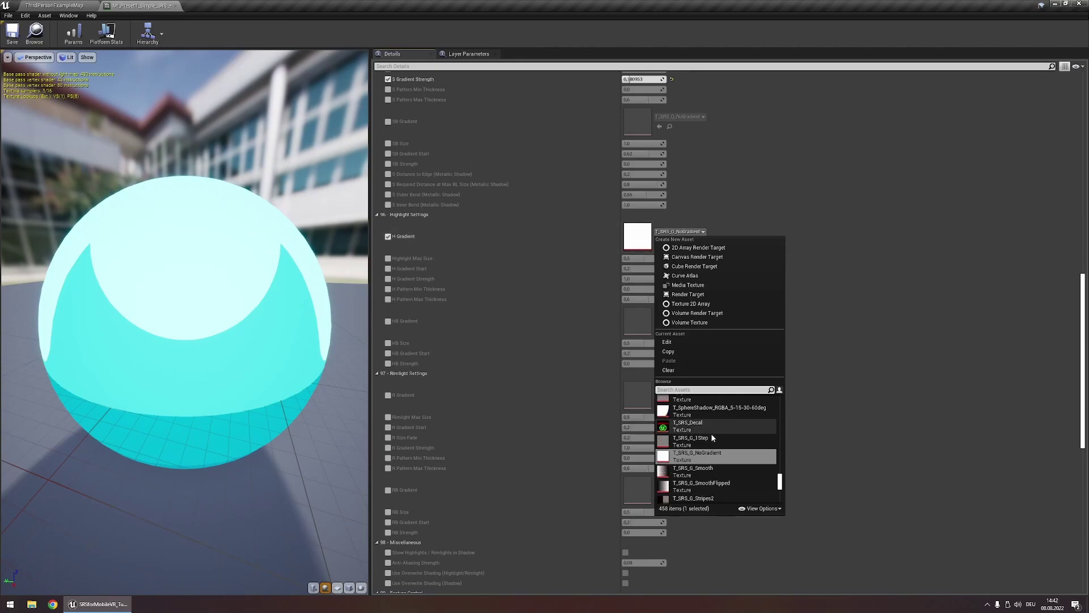
click(710, 434)
scroll(431, 293, down, 2)
click(388, 327)
click(679, 322)
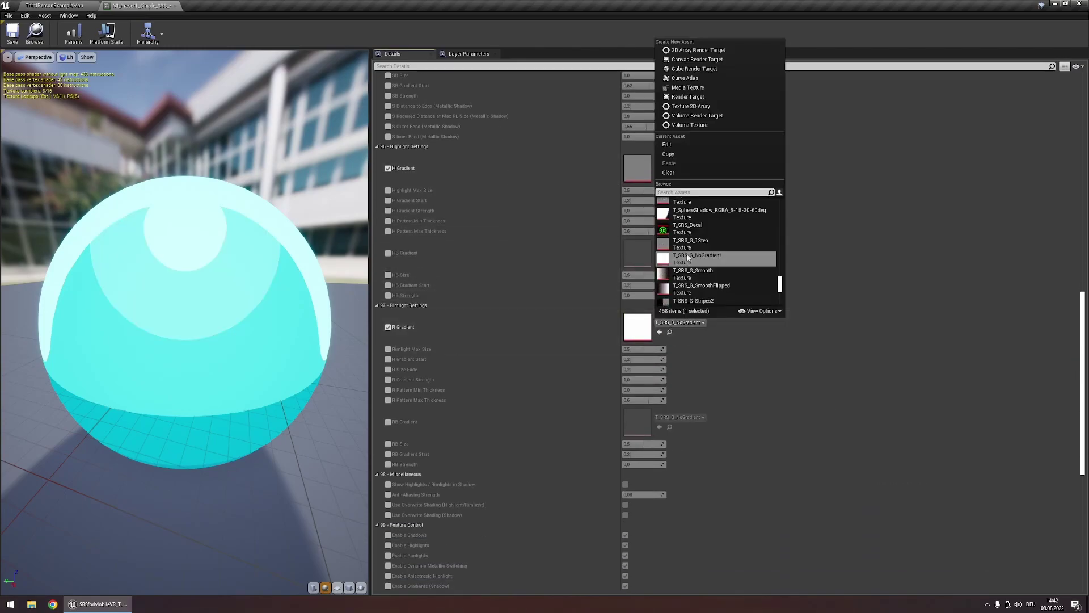
click(686, 255)
scroll(280, 322, down, 3)
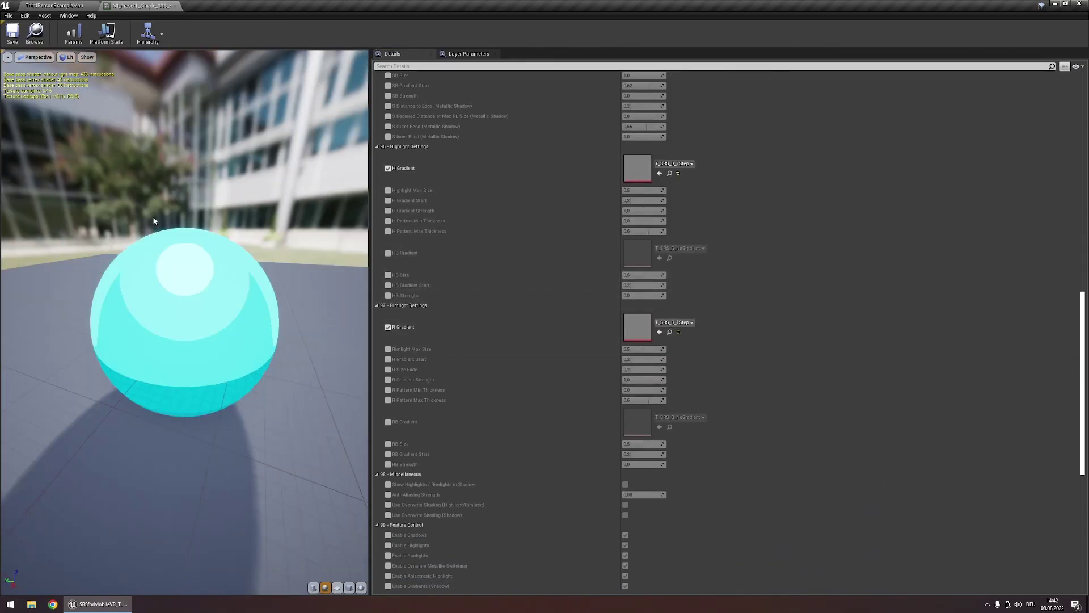
drag(126, 266, 109, 310)
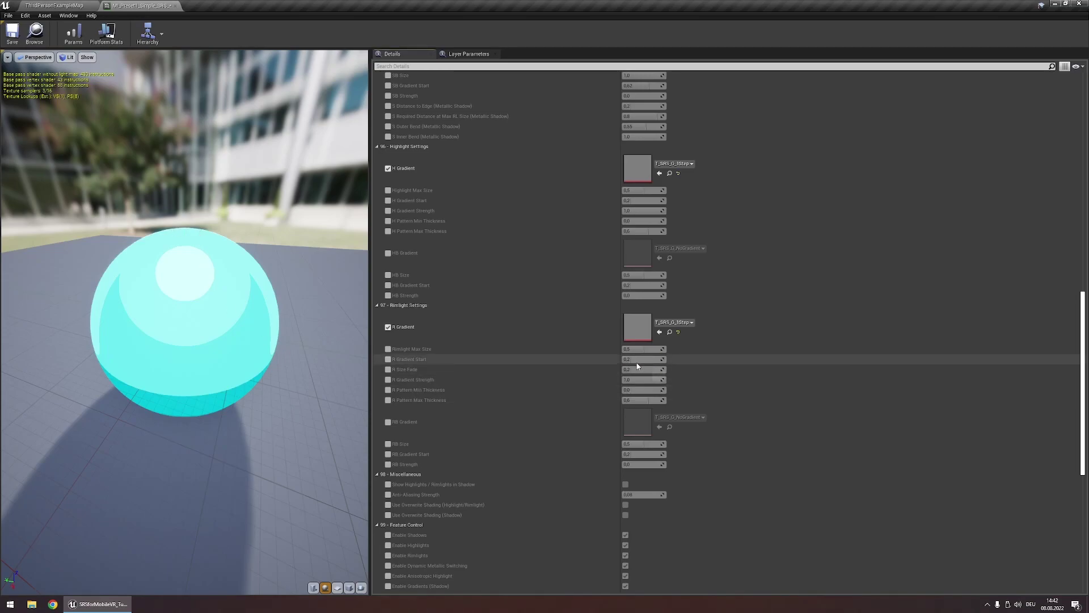
Override R Gradient Start with about 0.71 and H Gradient Start with about 0.45.
click(389, 359)
drag(634, 359, 654, 359)
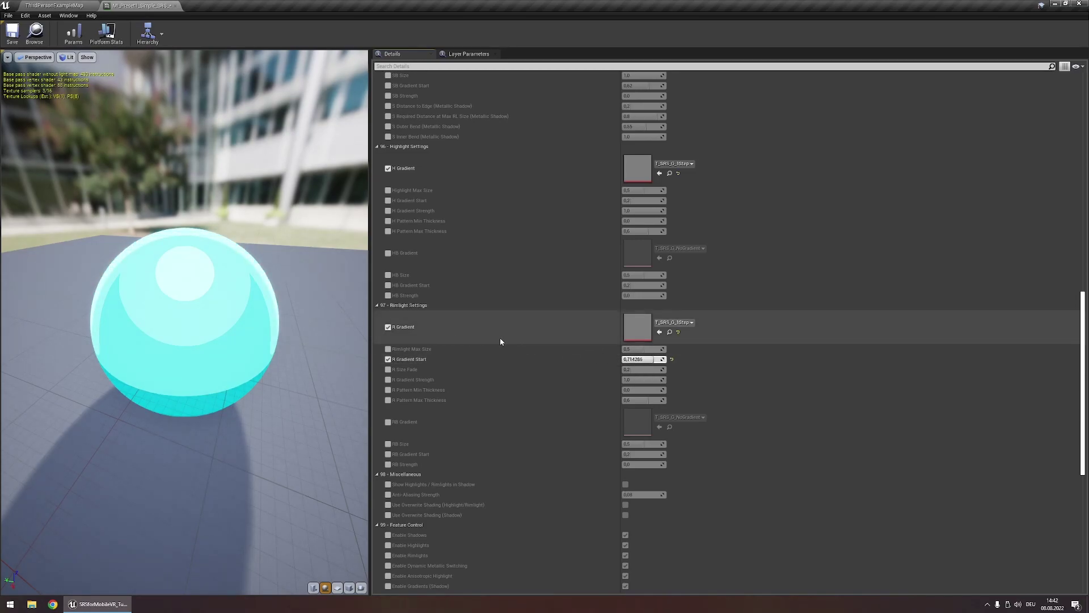
click(388, 200)
drag(630, 201, 640, 201)
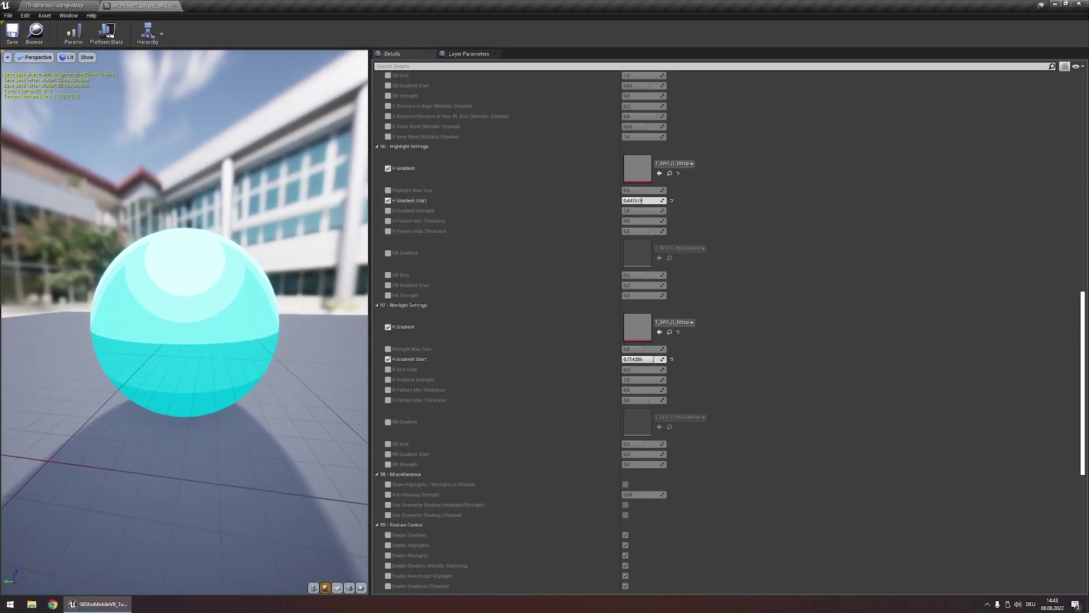
Open the material instance MI_Preset1_Simple_SRS_Inst_3 and view its preview sphere from a different angle.
drag(118, 283, 187, 301)
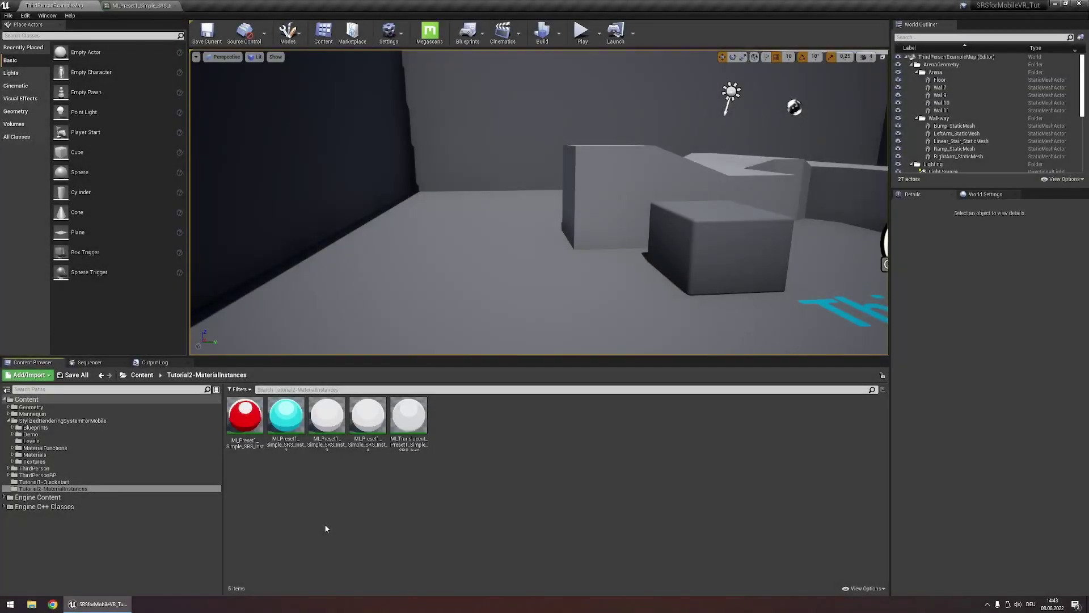
double_click(327, 416)
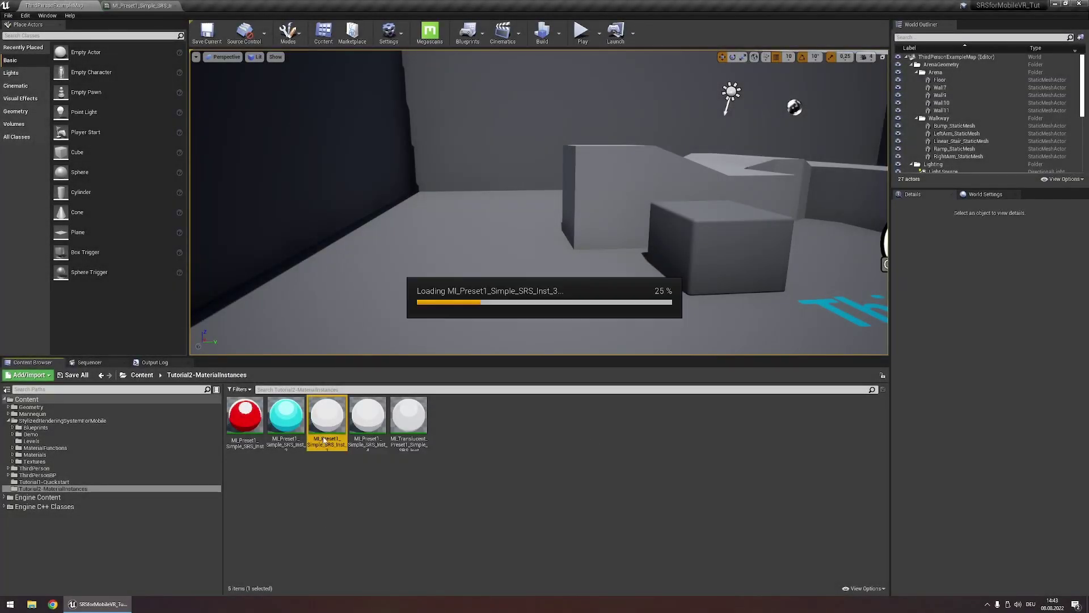
drag(305, 227, 199, 280)
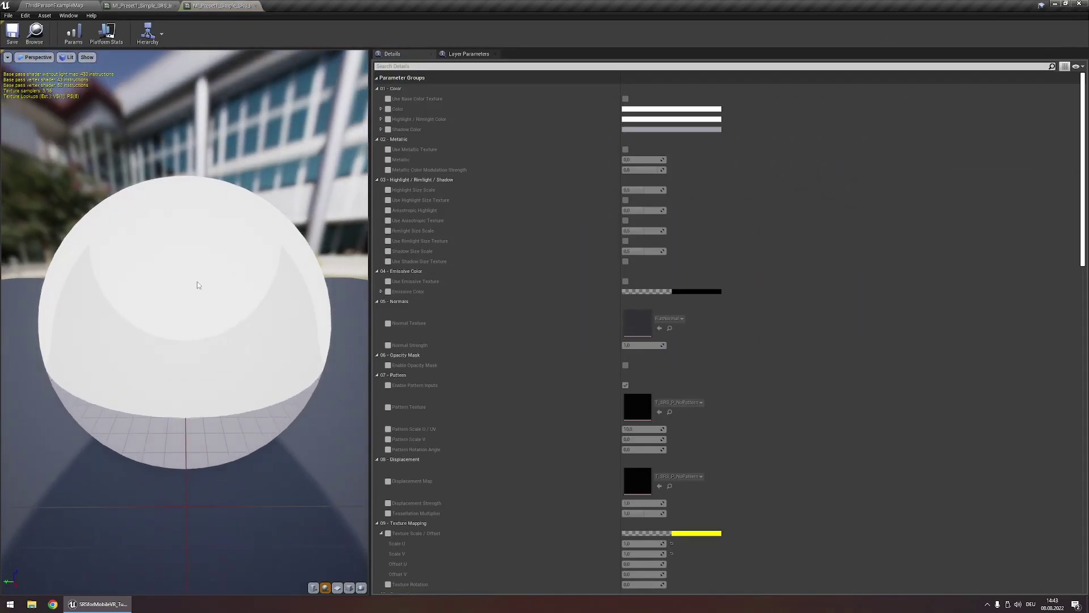
drag(177, 354, 176, 354)
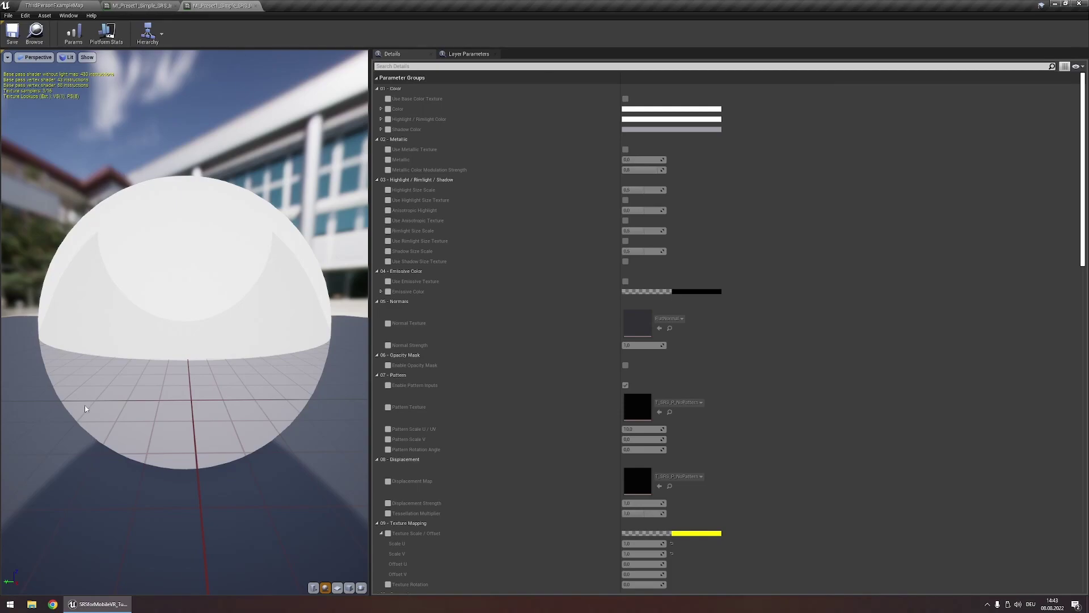
Override Color with a bright green and Highlight / Rimlight Color with white.
click(388, 109)
click(696, 109)
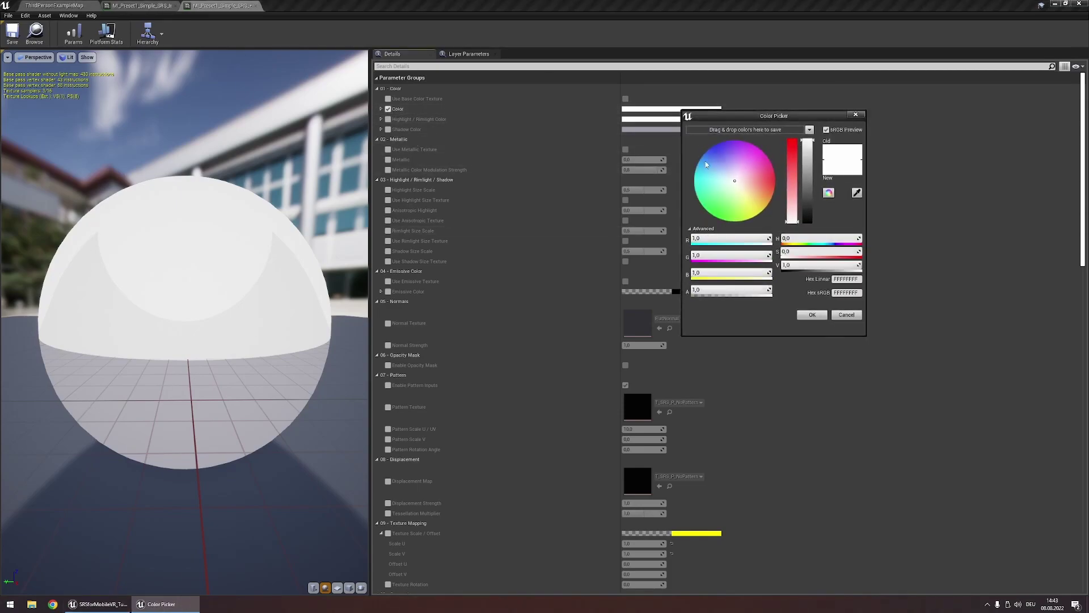
drag(735, 199, 732, 221)
click(811, 314)
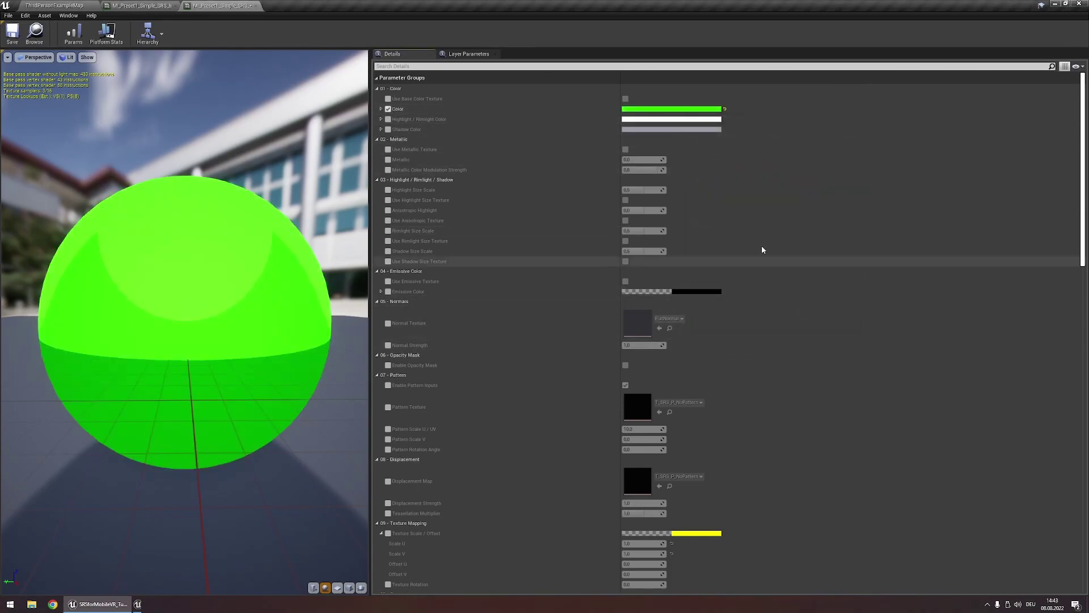
click(388, 119)
click(678, 119)
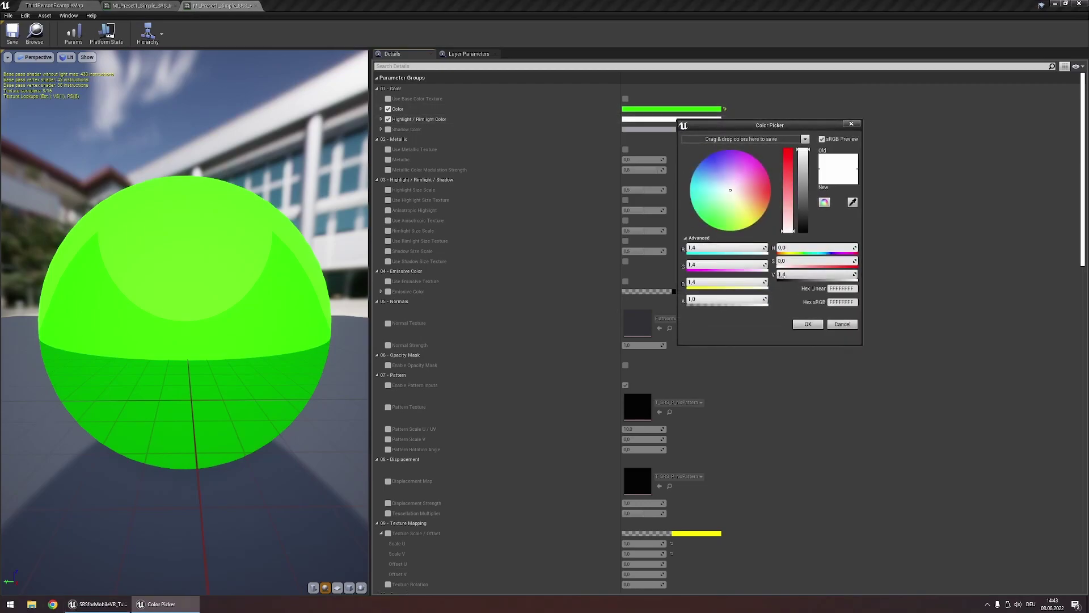
click(808, 324)
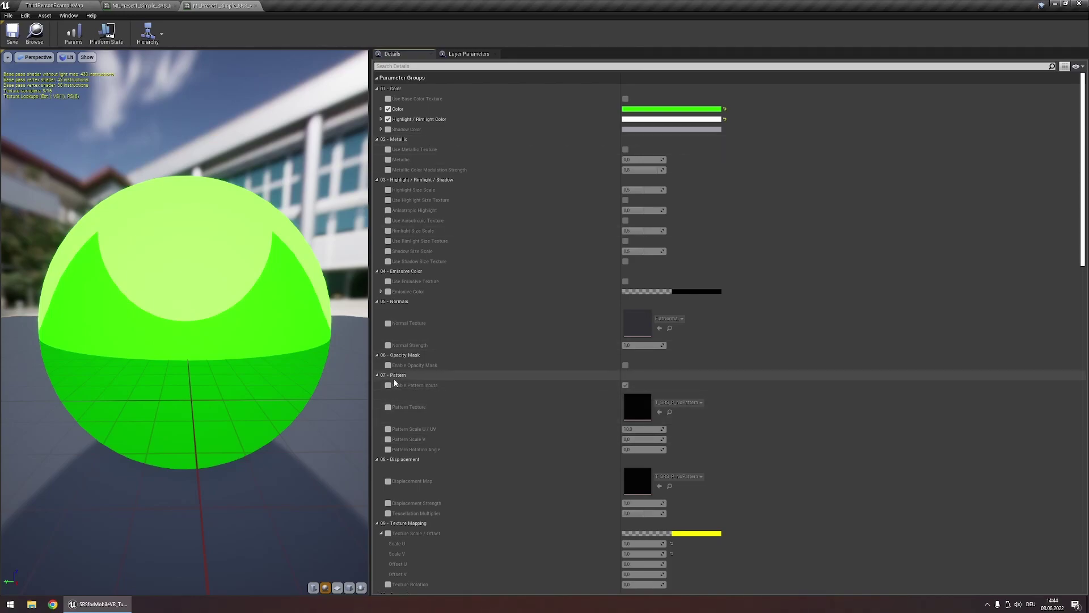
Override Pattern Texture with T_SRS_P_Lines and inspect the line pattern on the preview sphere.
click(388, 406)
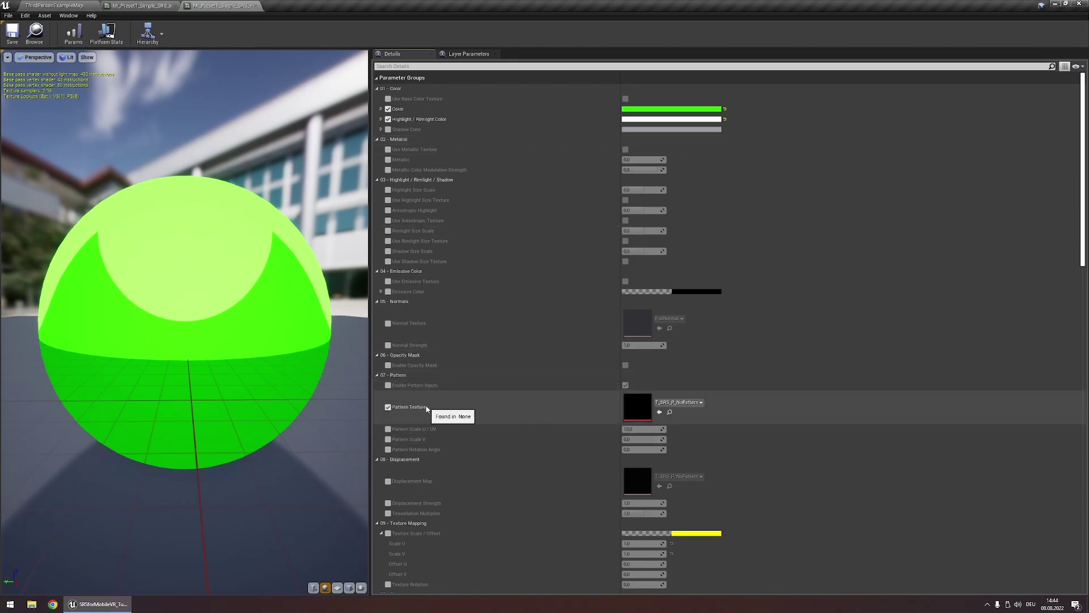
click(698, 403)
click(695, 323)
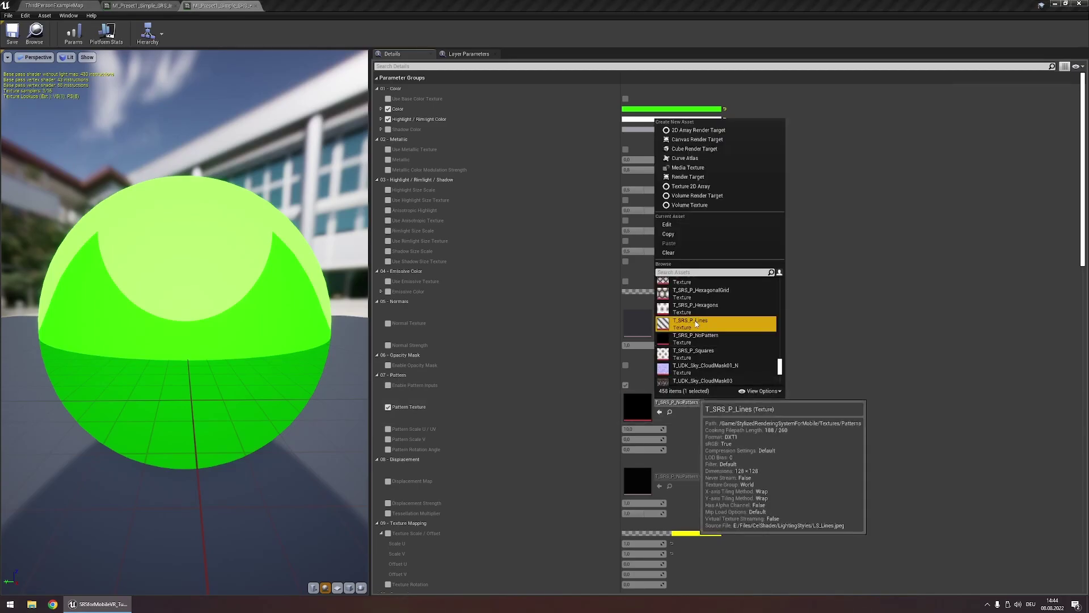
drag(267, 358, 286, 377)
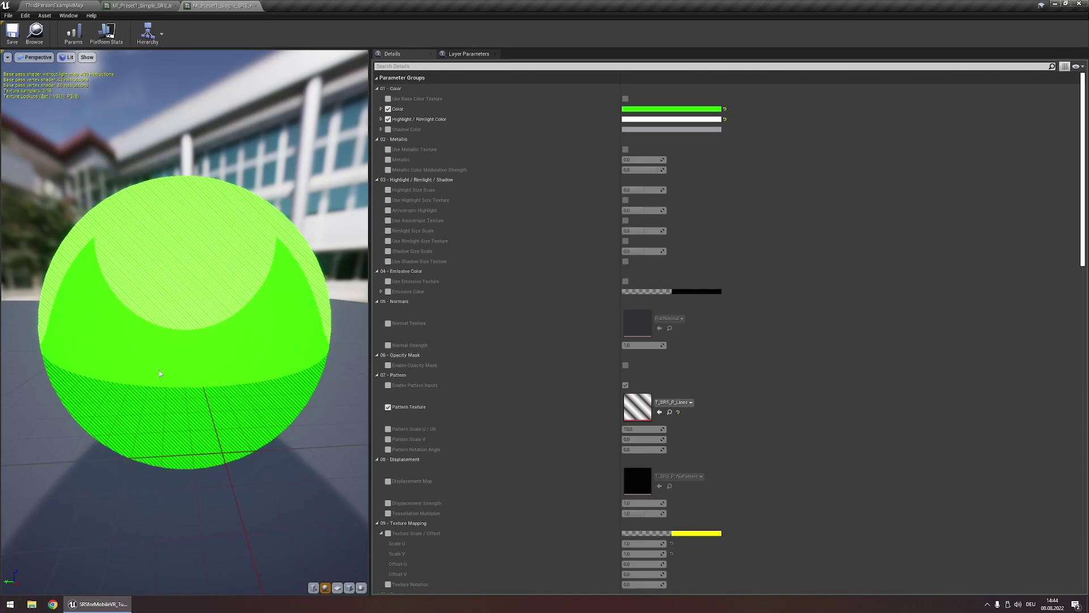
Collapse the Displacement group, override Pattern Scale U / UV with 5, and check the line spacing on the sphere.
click(540, 459)
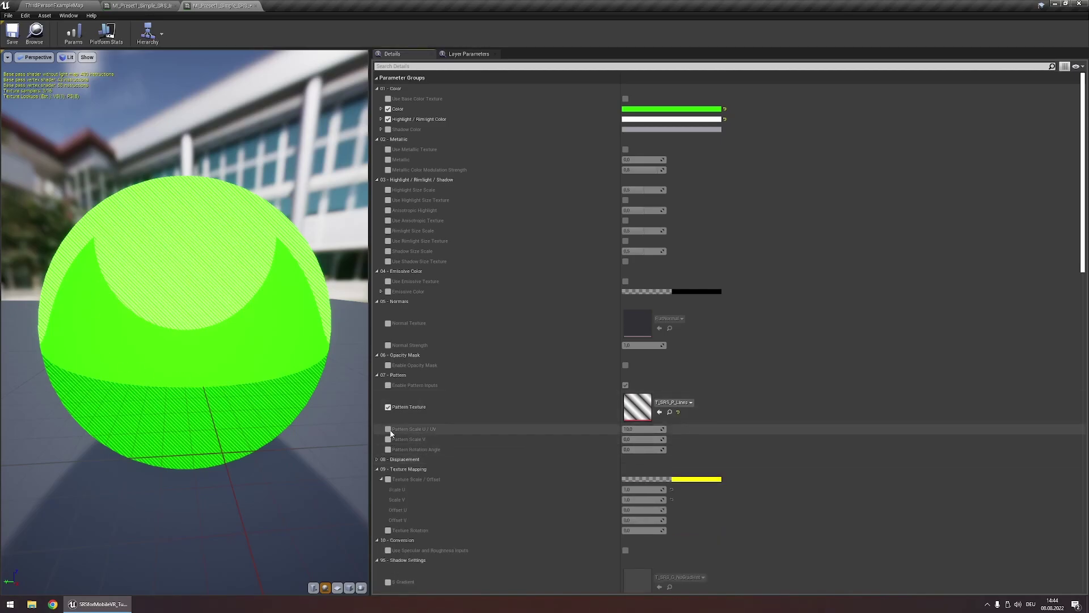
click(388, 430)
click(642, 429)
text(5)
key(Return)
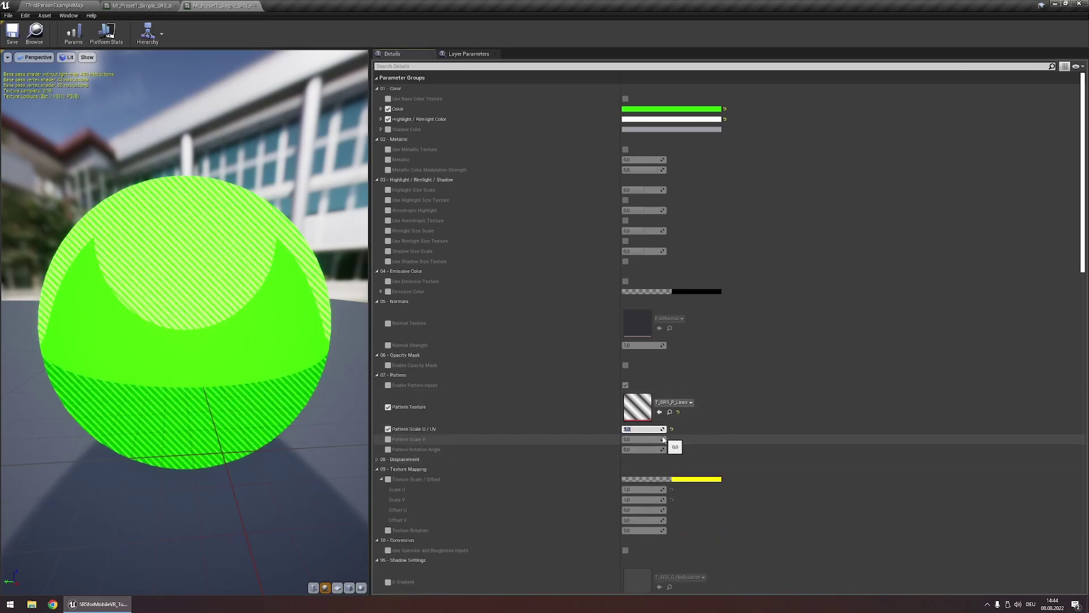
mouse_move(260, 344)
mouse_down()
mouse_move(232, 320)
mouse_move(244, 323)
mouse_up()
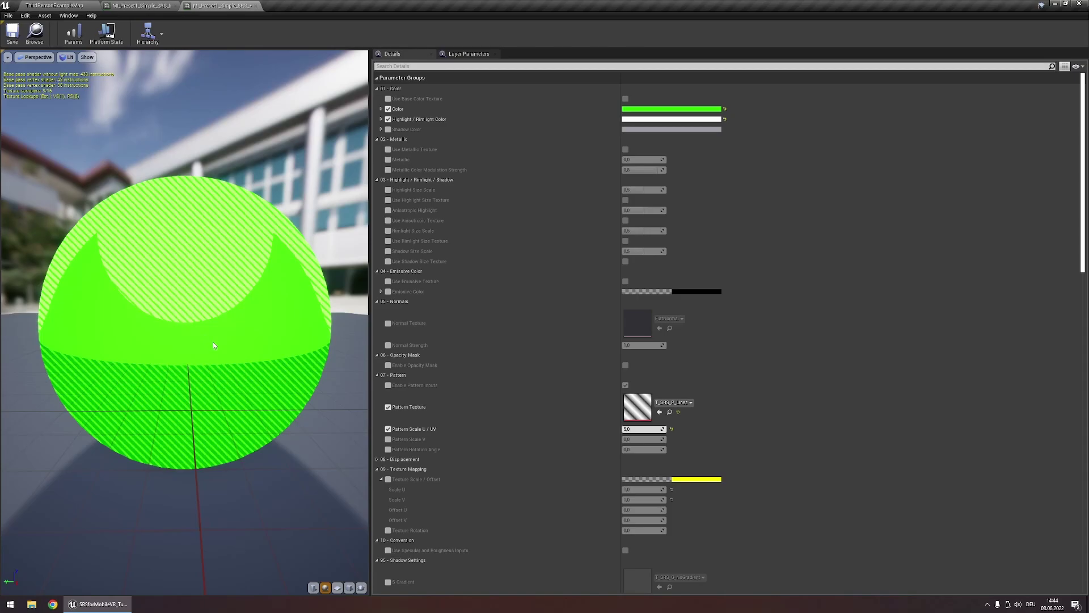
drag(213, 345, 214, 346)
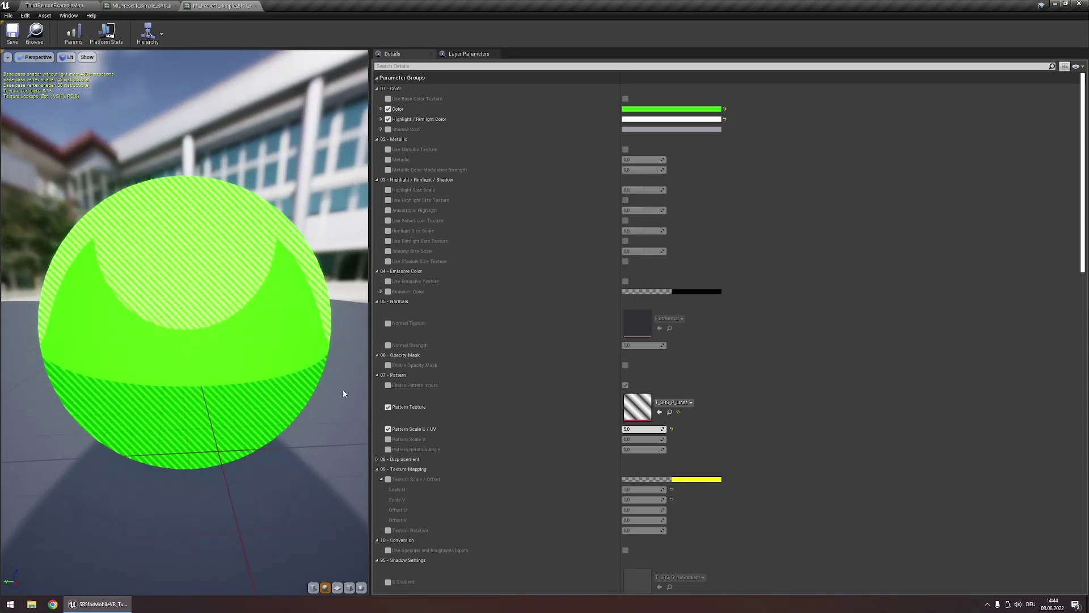
Override SB Strength in the Shadow Settings with 0.4 and inspect the pattern background in the sphere's shadow up close.
scroll(478, 388, down, 4)
scroll(475, 384, down, 10)
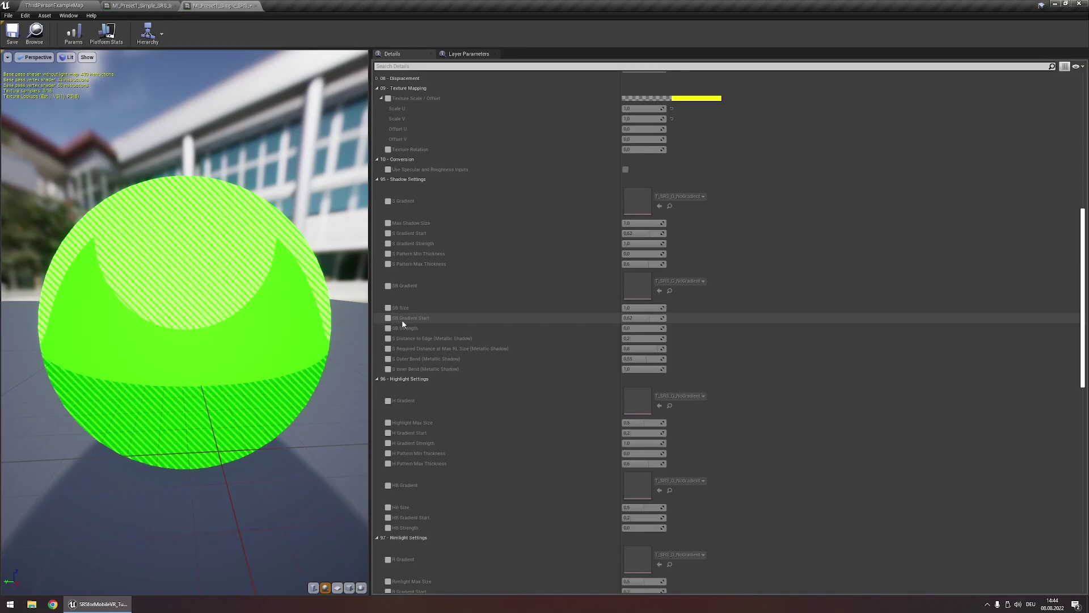
click(388, 328)
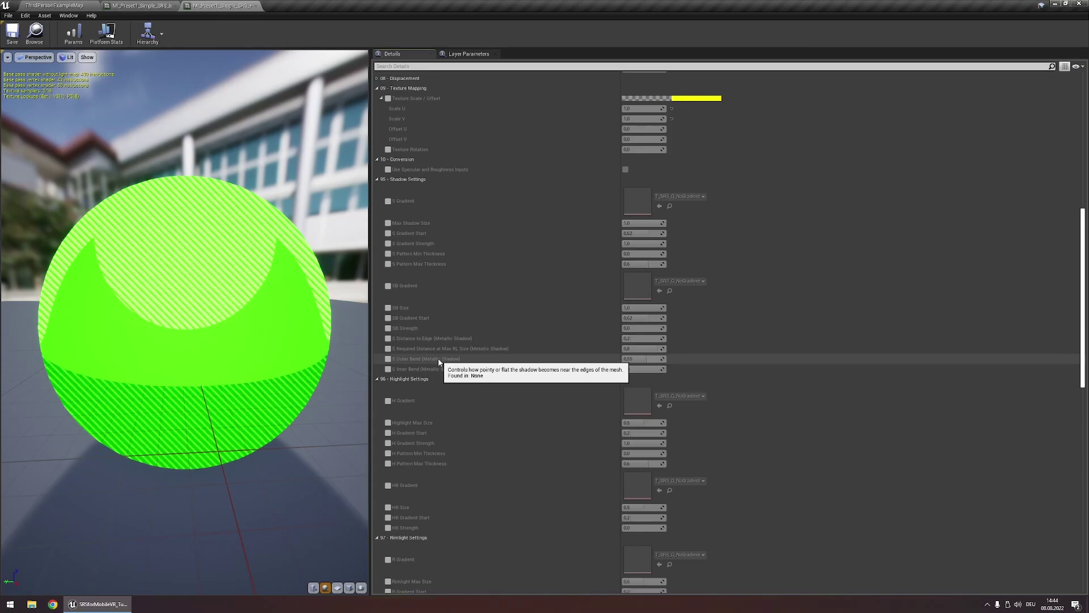
click(388, 329)
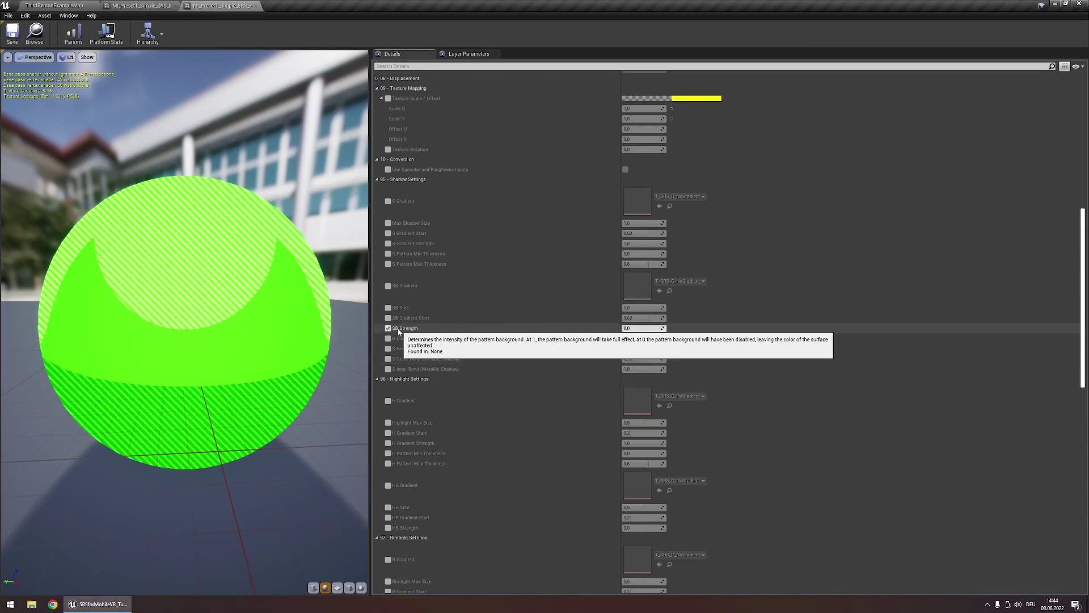
scroll(397, 517, down, 2)
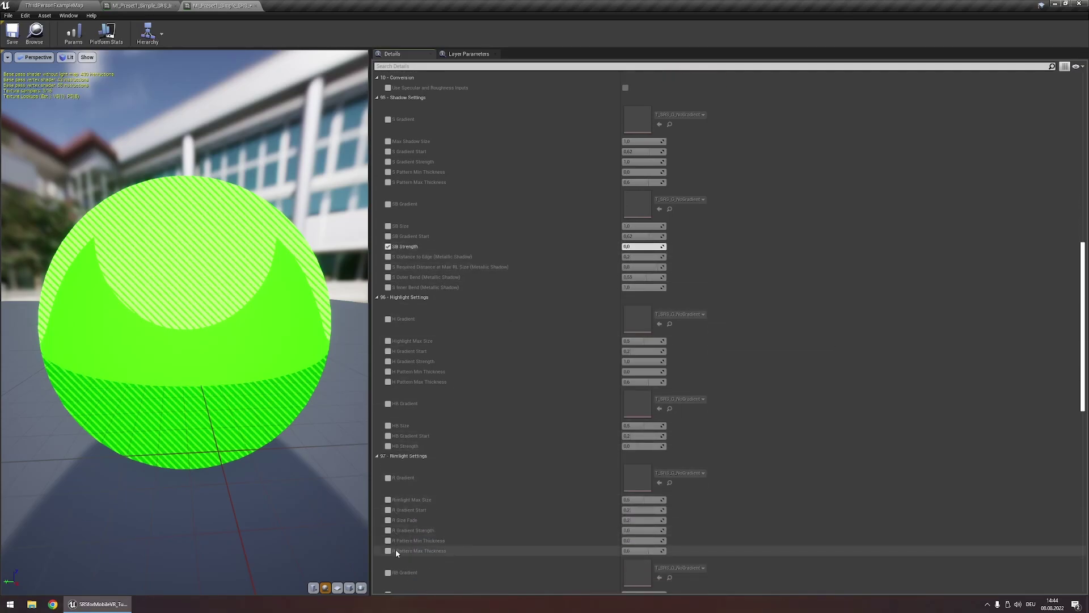
scroll(405, 321, up, 1)
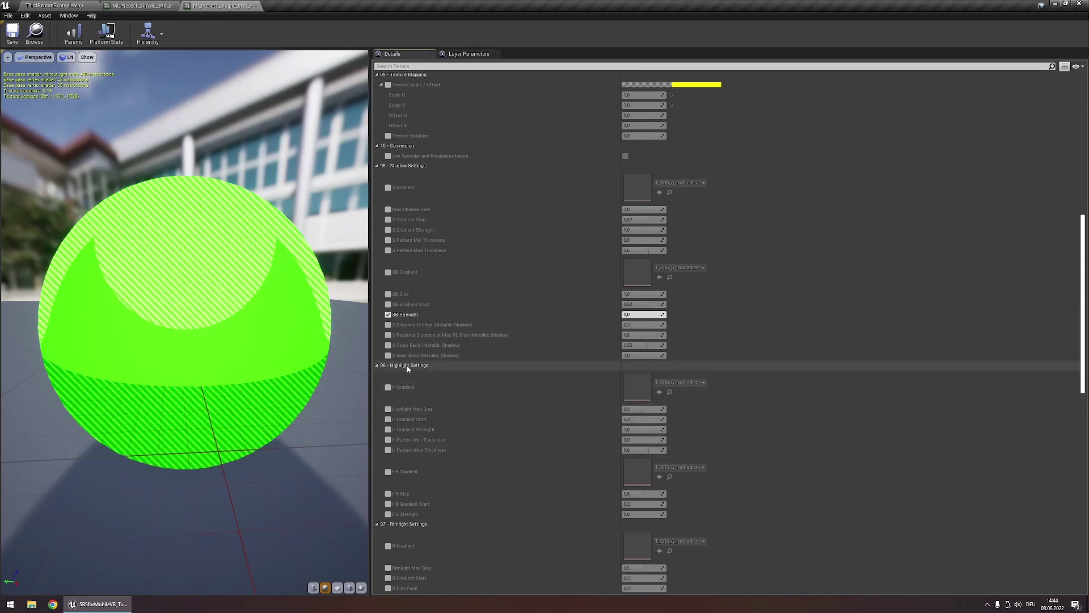
click(645, 317)
text(0,4)
key(Return)
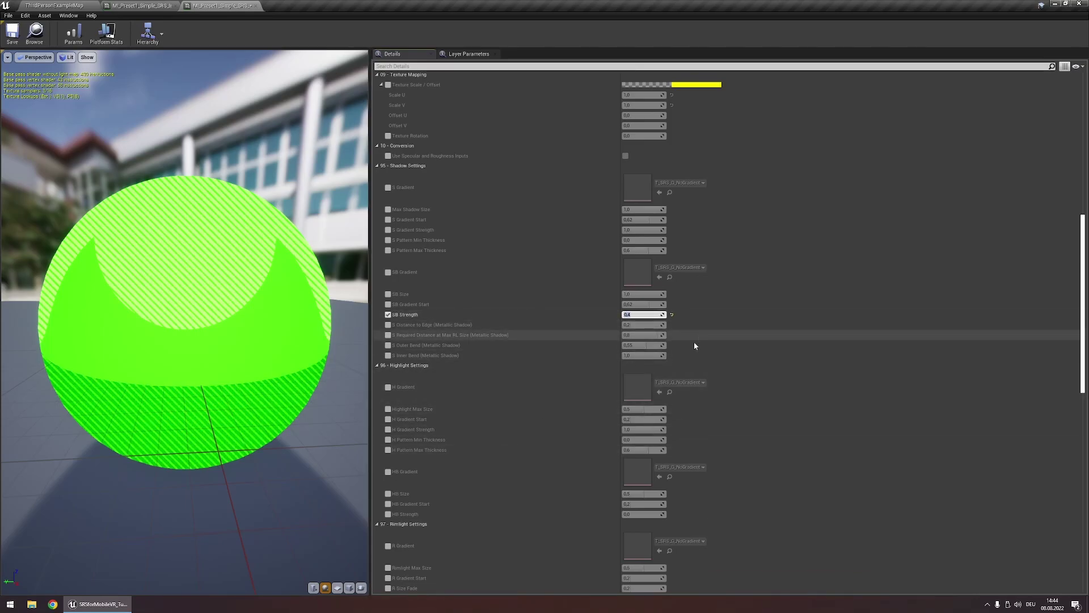
drag(304, 390, 284, 393)
scroll(240, 363, up, 6)
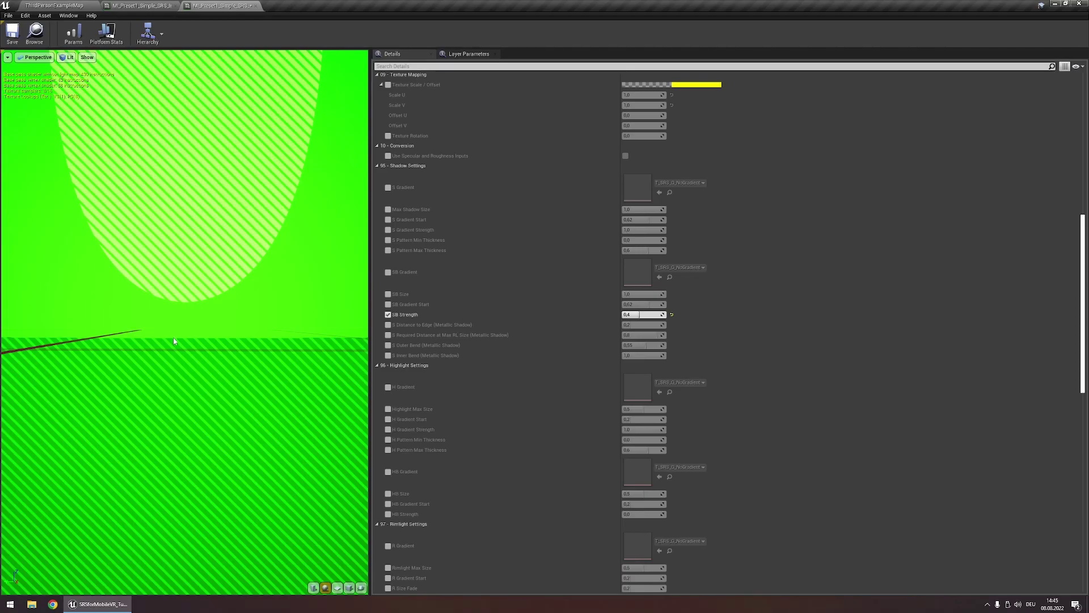
scroll(168, 321, down, 6)
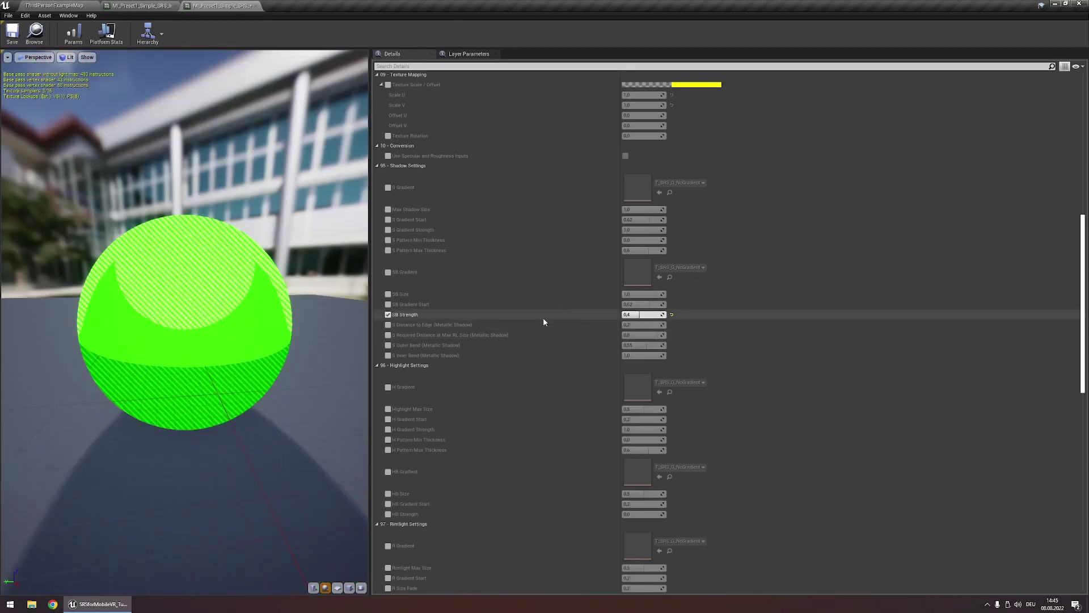
Override HB Strength in the Highlight Settings and RB Strength in the Rimlight Settings with 0.4, and check the sphere.
scroll(438, 393, down, 3)
click(388, 446)
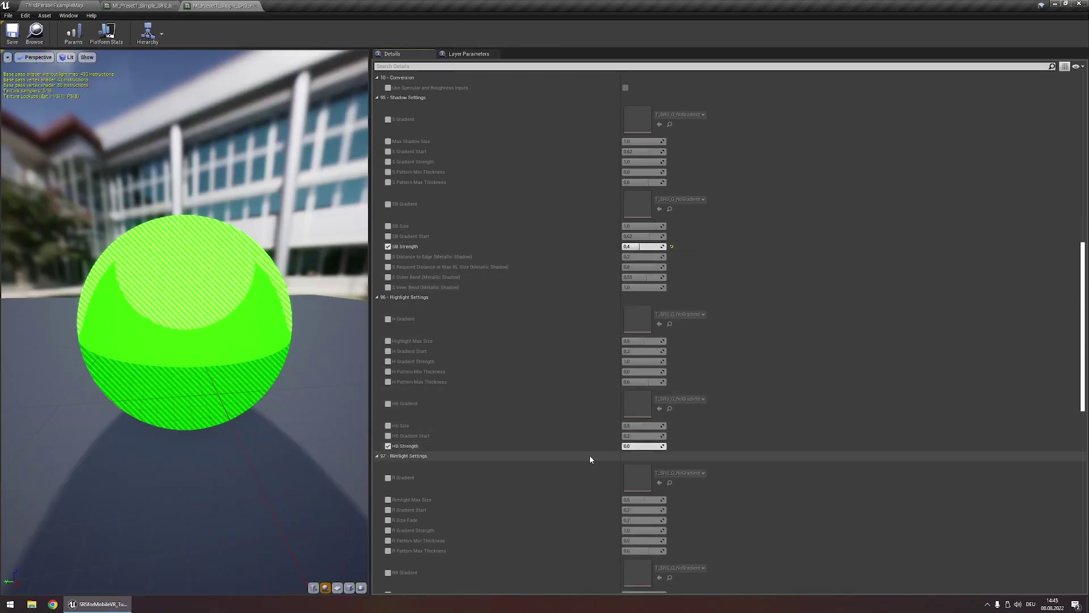
drag(630, 446, 654, 449)
scroll(654, 449, down, 3)
click(388, 533)
drag(630, 533, 654, 536)
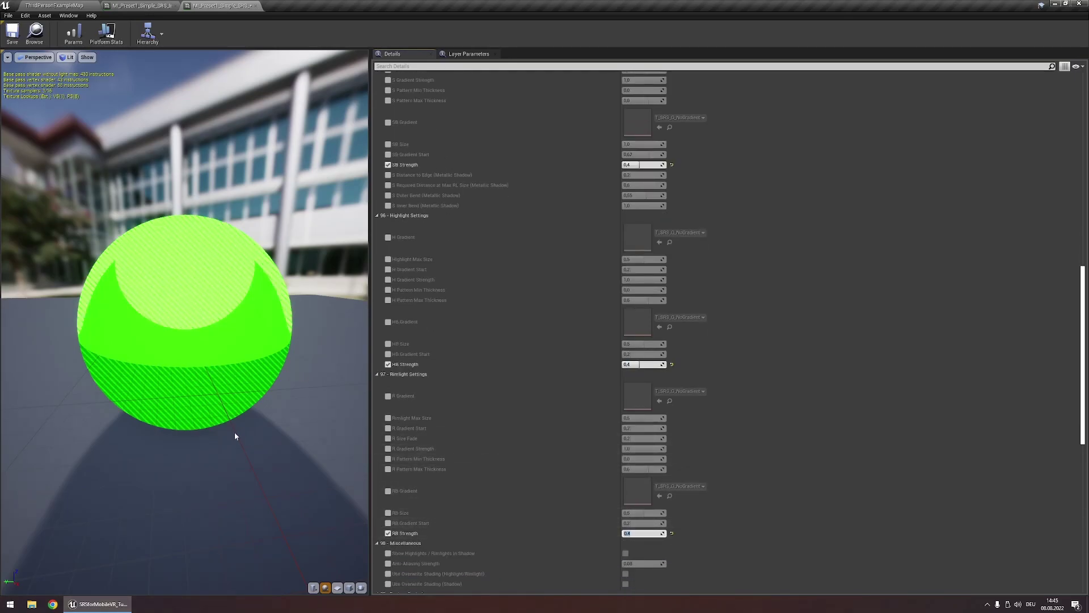
scroll(234, 431, up, 2)
drag(319, 422, 319, 416)
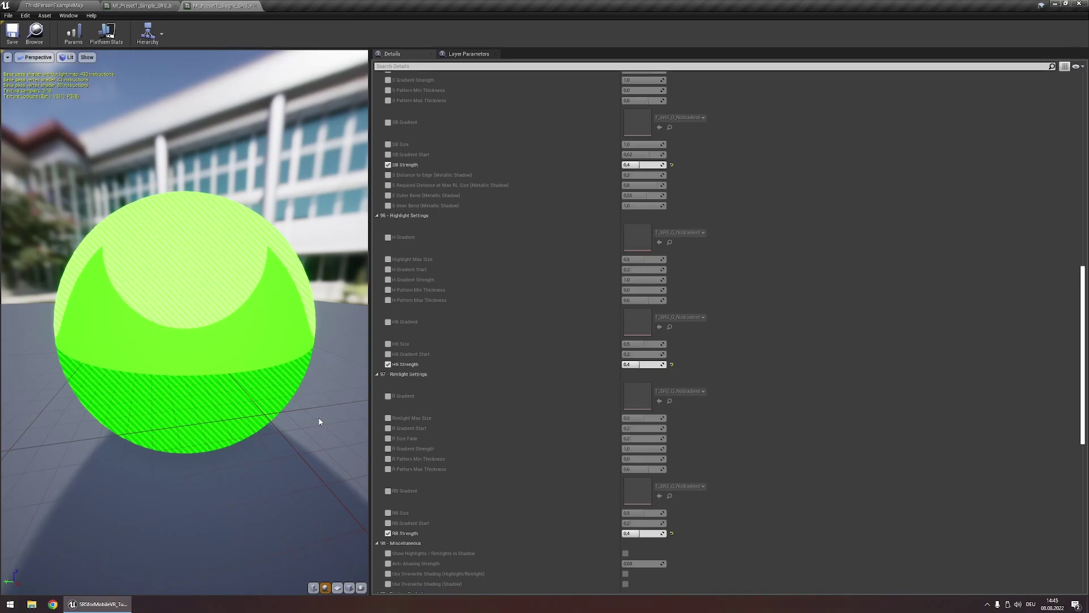
scroll(319, 422, up, 2)
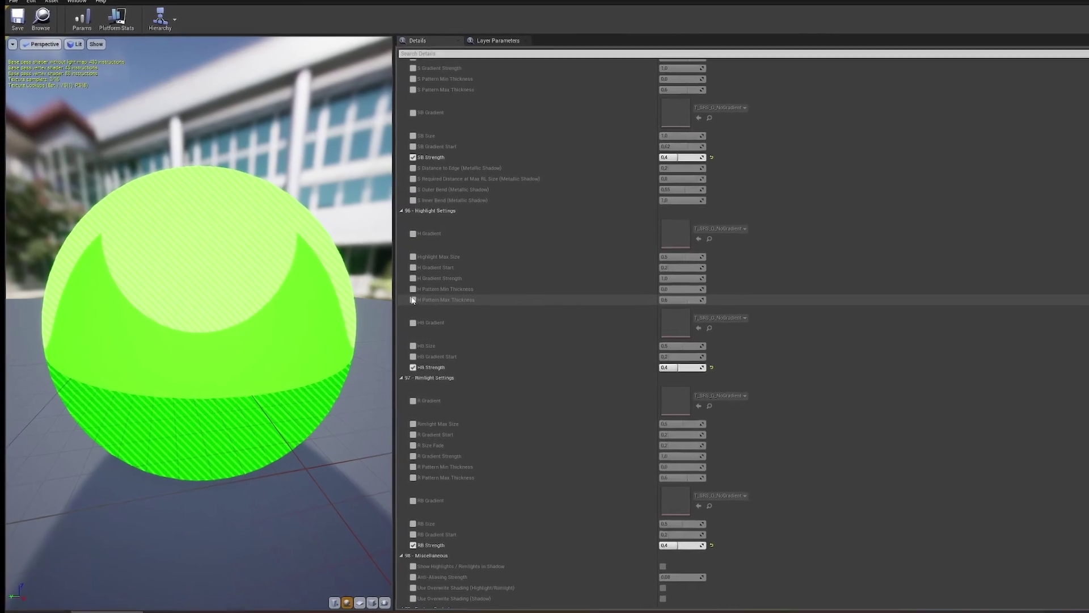
Override H Pattern Max Thickness in the Highlight Settings, trying 0.5 before settling on 0.4.
click(388, 300)
click(761, 299)
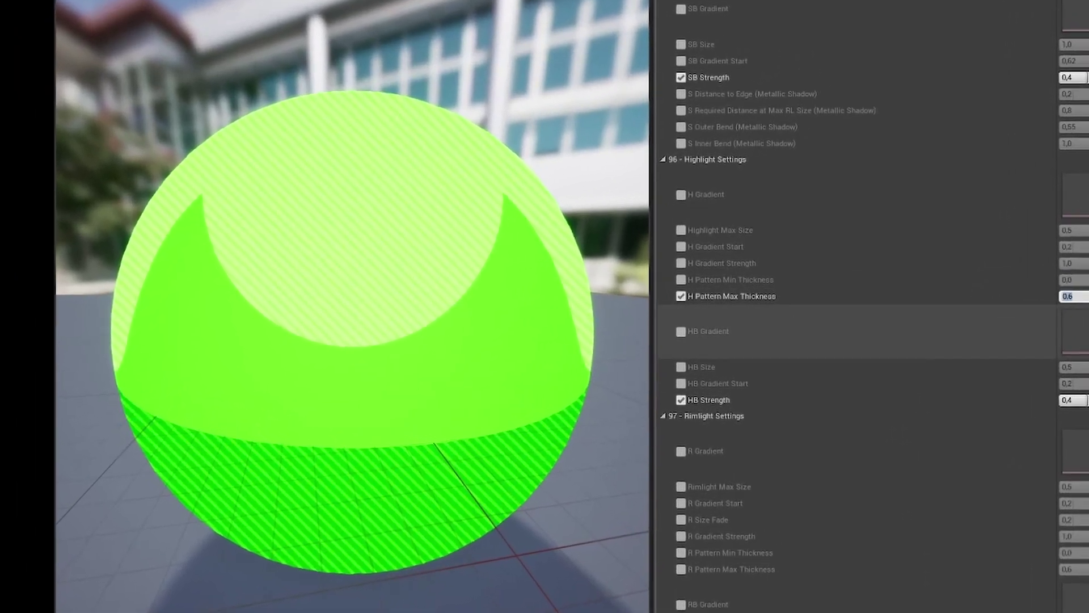
text(0,5)
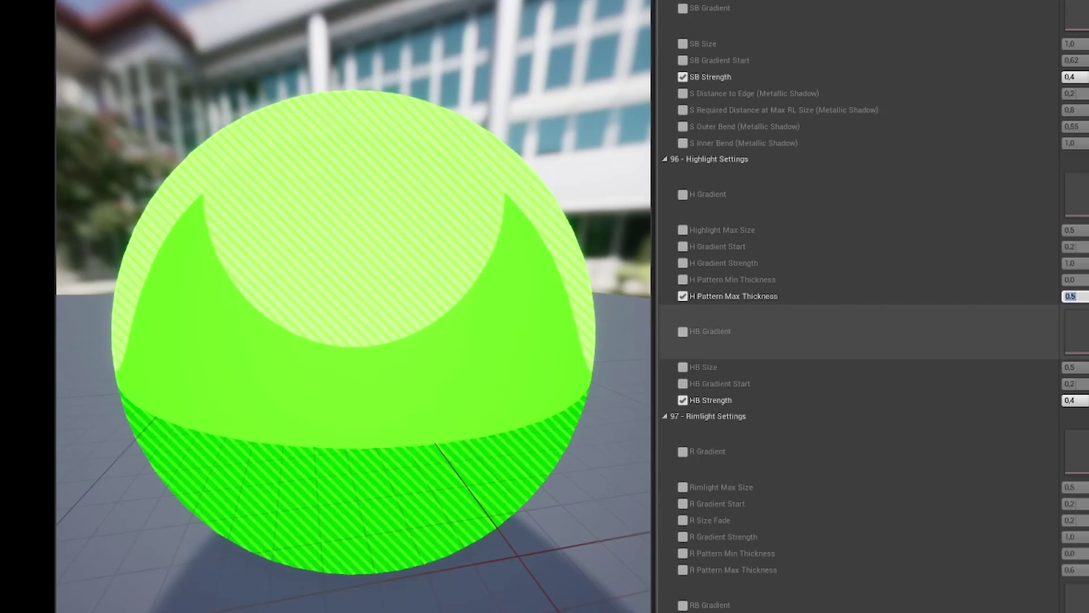
text(0,4)
key(Return)
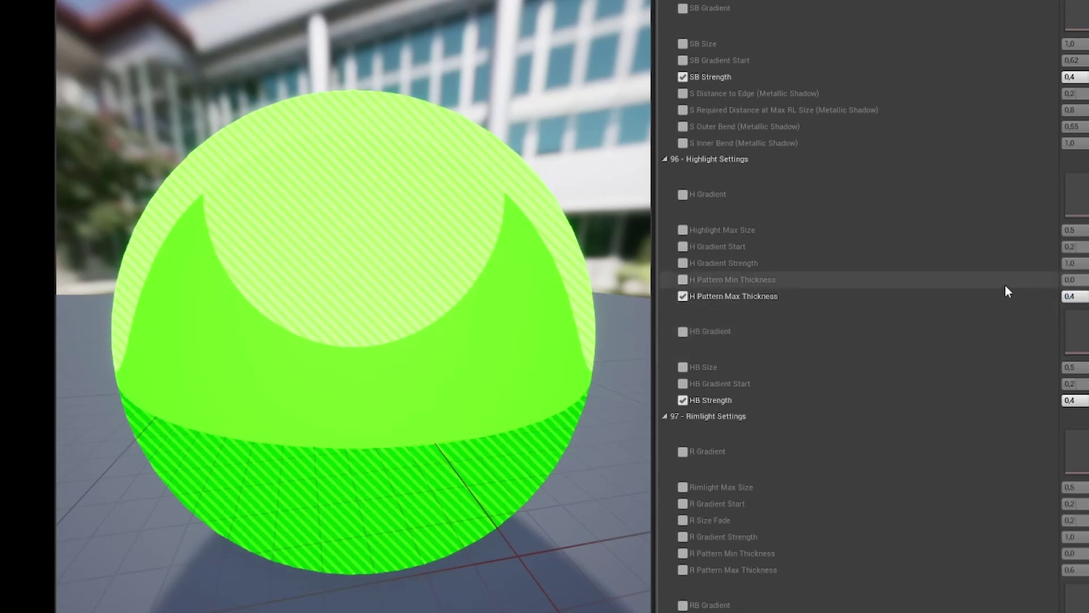
Override S Pattern Max Thickness in the Shadow Settings with 0.4.
scroll(955, 278, up, 5)
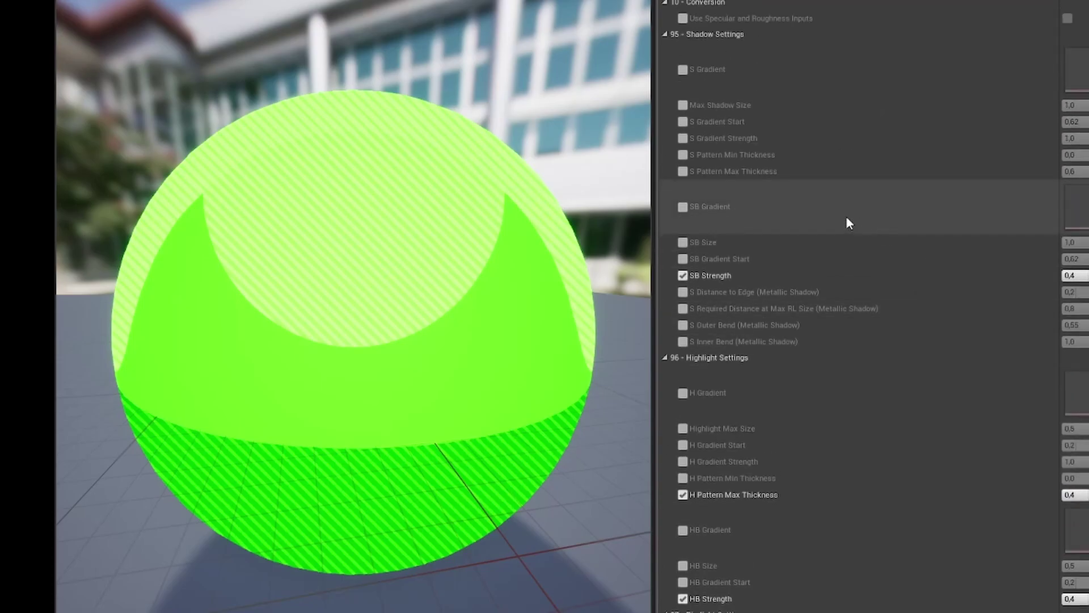
click(683, 171)
click(1075, 171)
text(0,4)
key(Return)
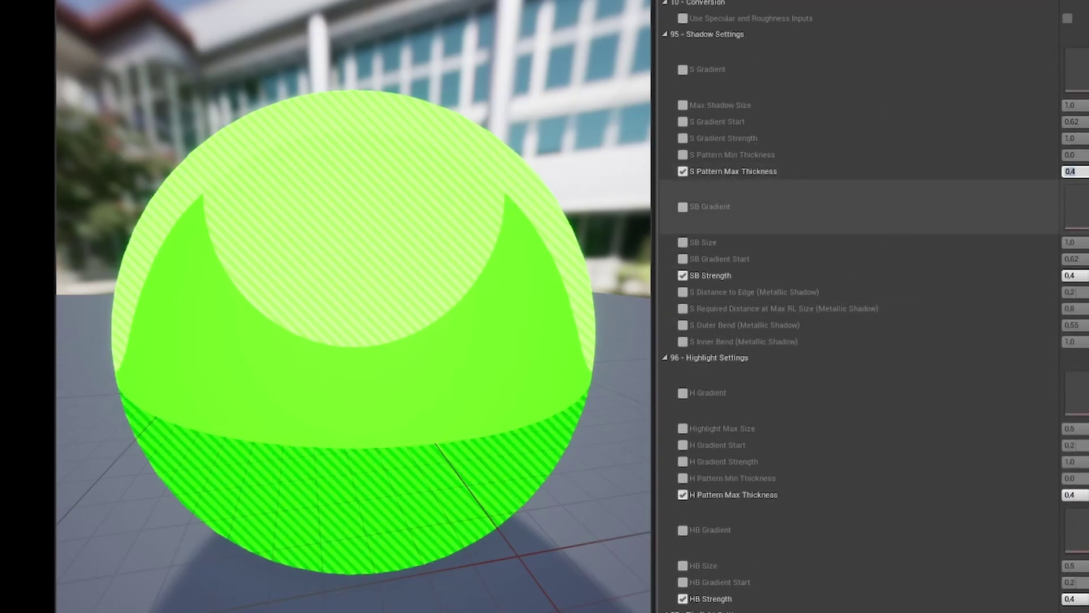
Override R Pattern Max Thickness in the Rimlight Settings with 0.4.
scroll(934, 185, down, 9)
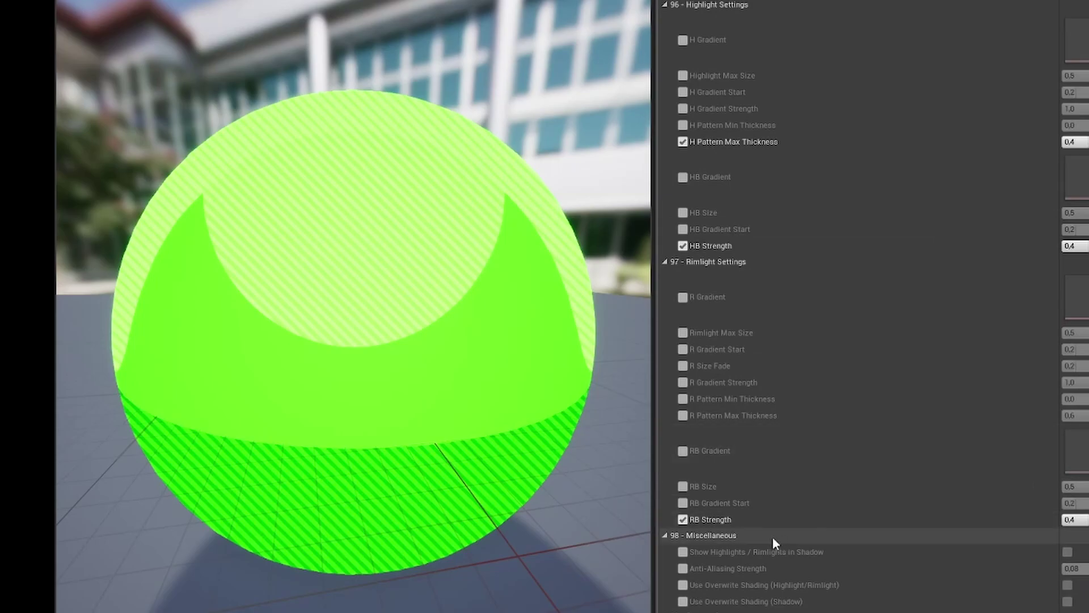
click(682, 415)
click(1075, 415)
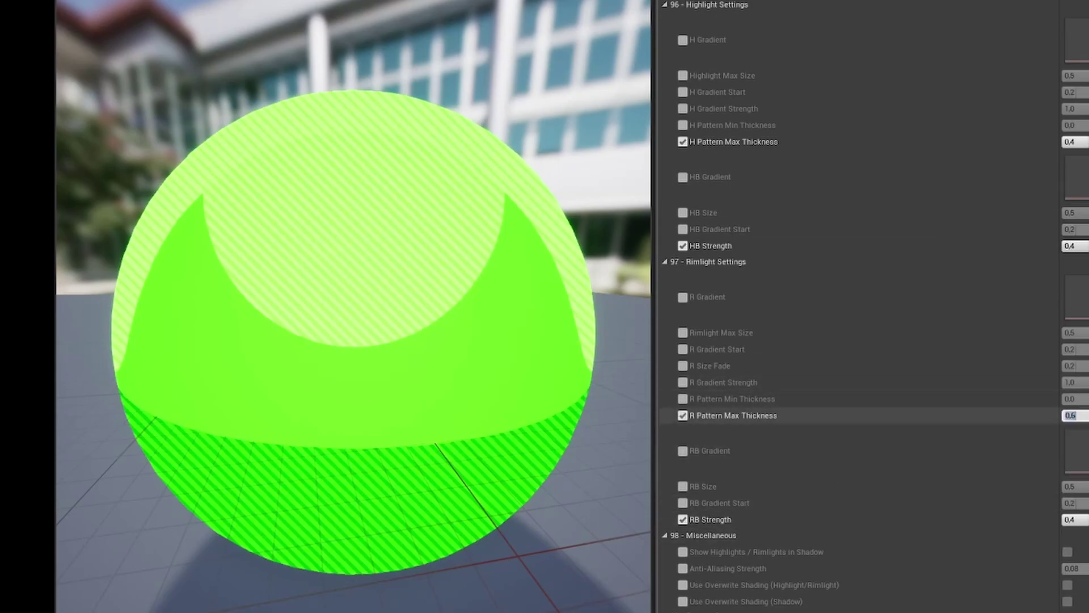
text(0,4)
key(Return)
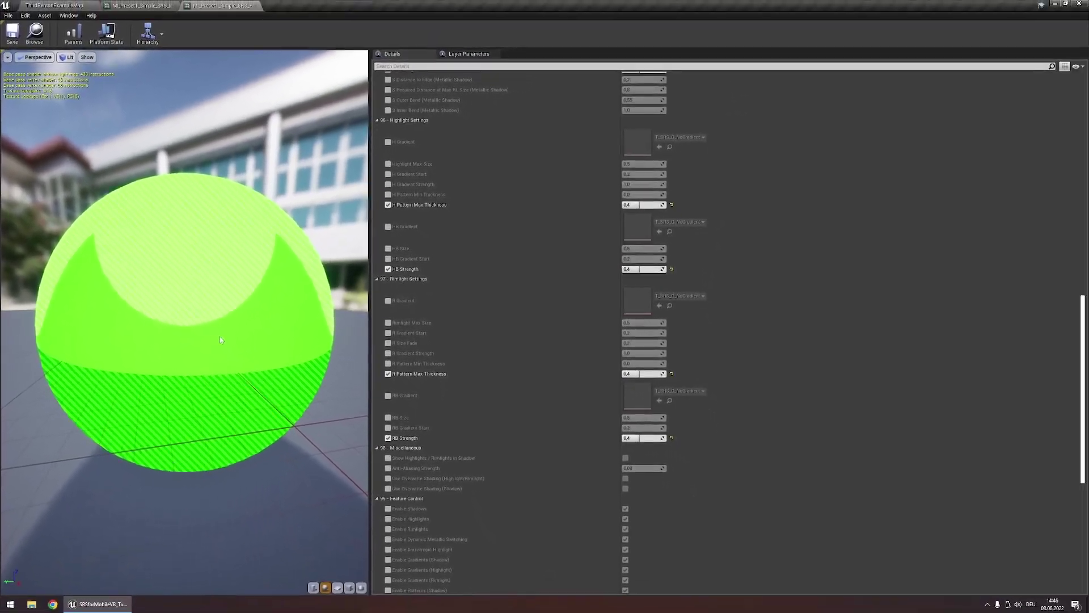
Open another preset material instance and override its Color with yellow and its Highlight / Rimlight Color with white.
drag(220, 338, 211, 326)
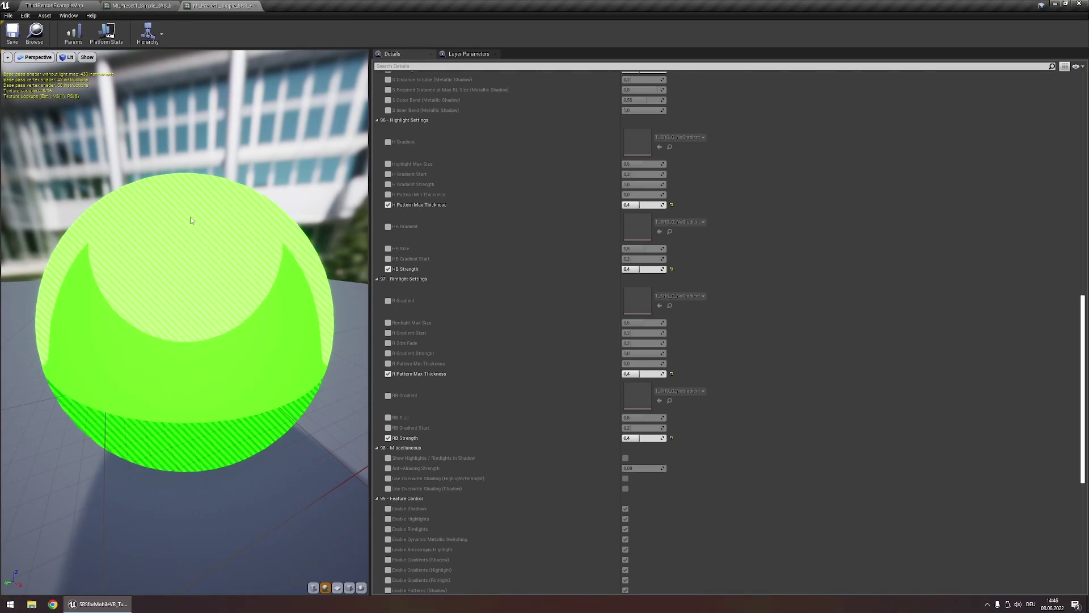
click(41, 5)
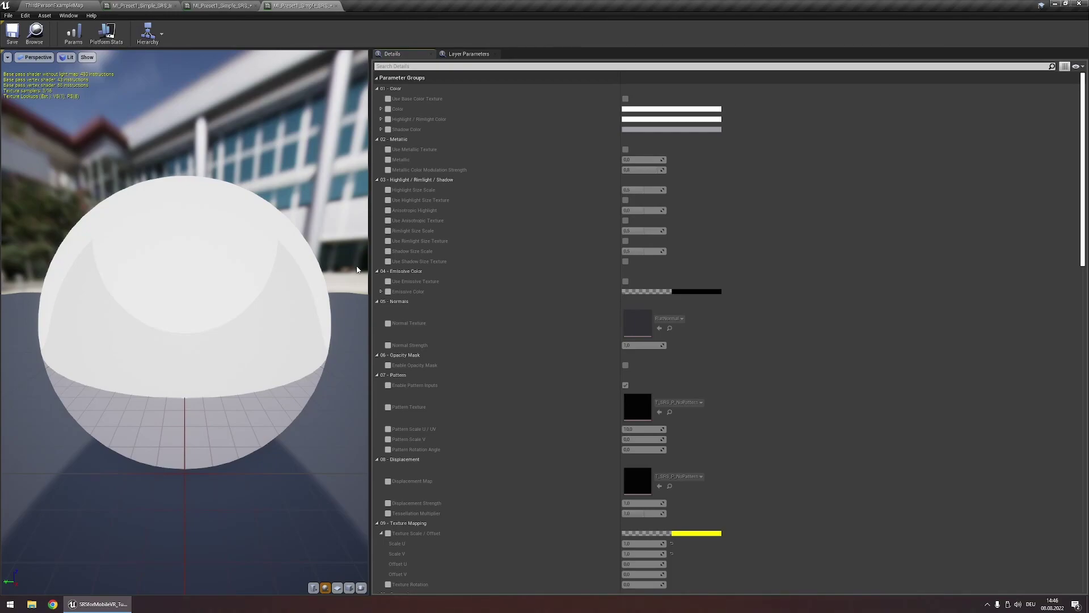
click(388, 108)
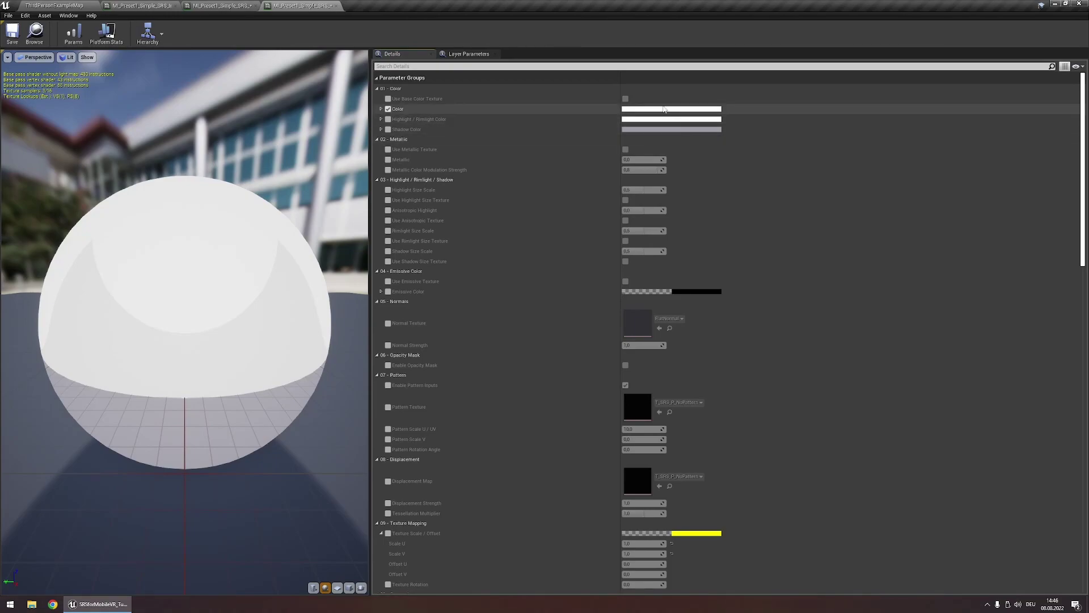
click(671, 109)
click(749, 211)
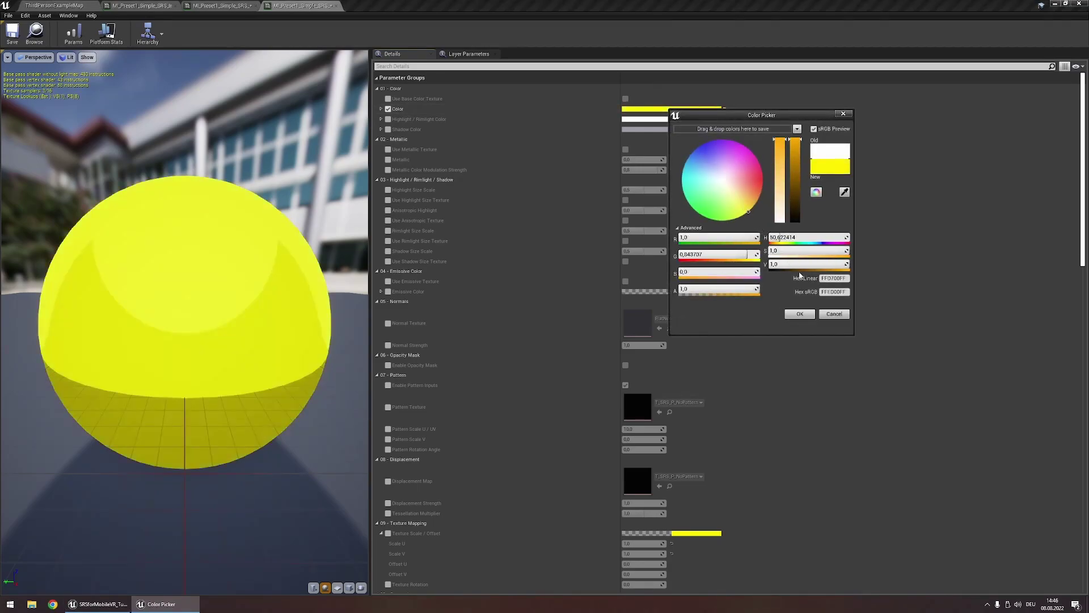
click(800, 314)
click(388, 119)
click(664, 119)
click(790, 327)
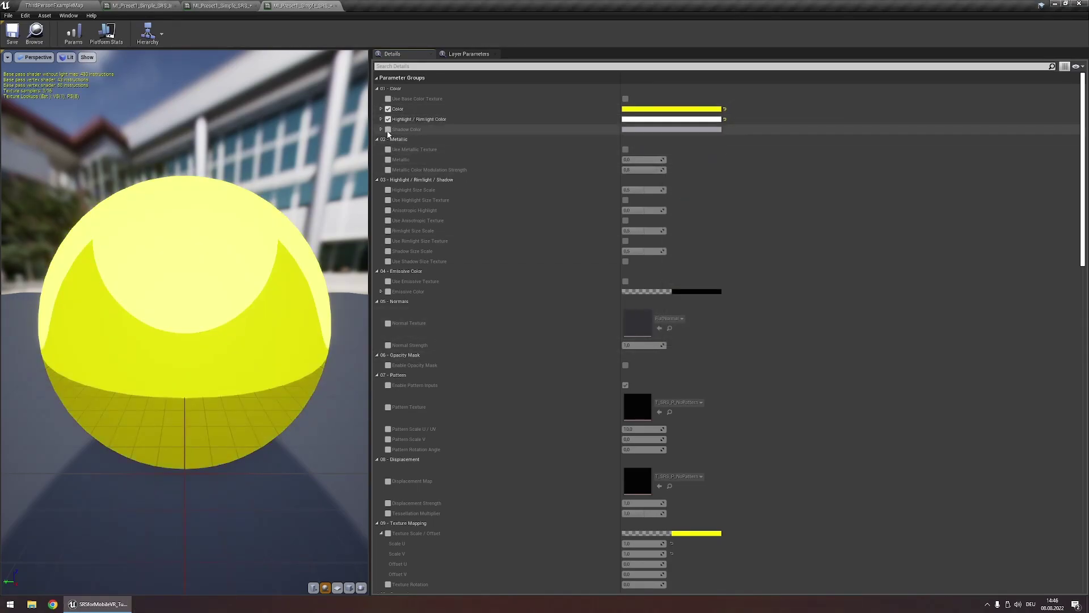
Override Metallic with 1 and check the metallic shading on the sphere.
click(388, 160)
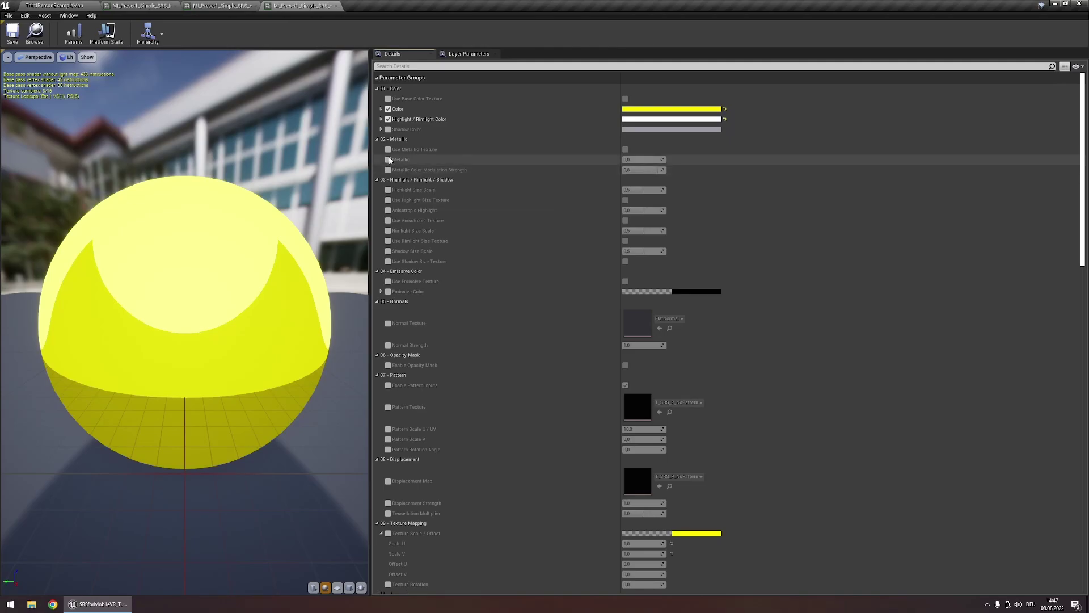
click(641, 160)
text(1)
key(Return)
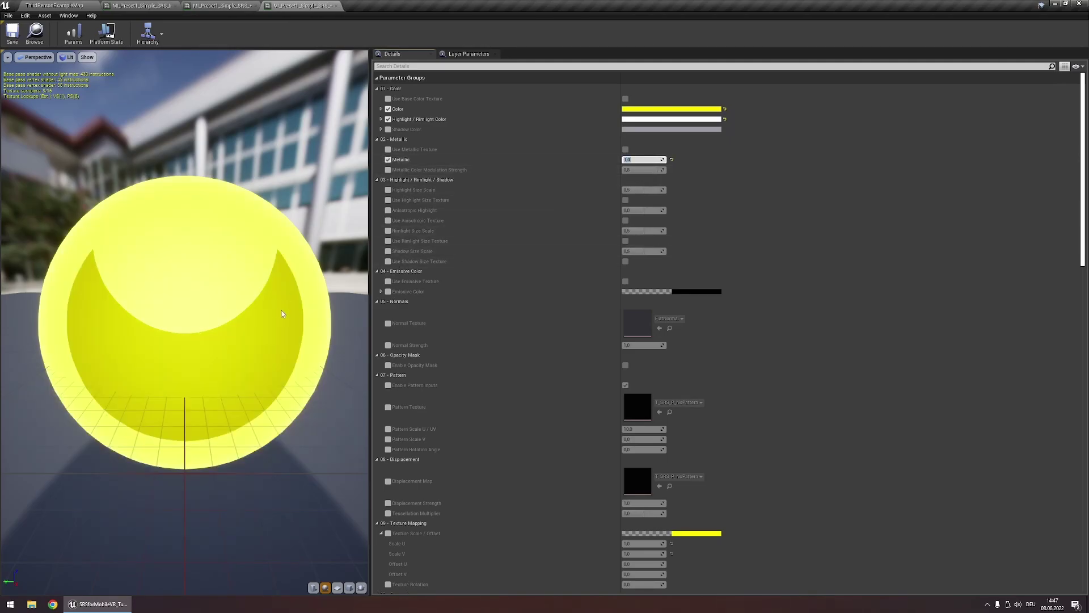
mouse_move(282, 316)
mouse_down()
mouse_move(267, 249)
mouse_move(239, 292)
mouse_up()
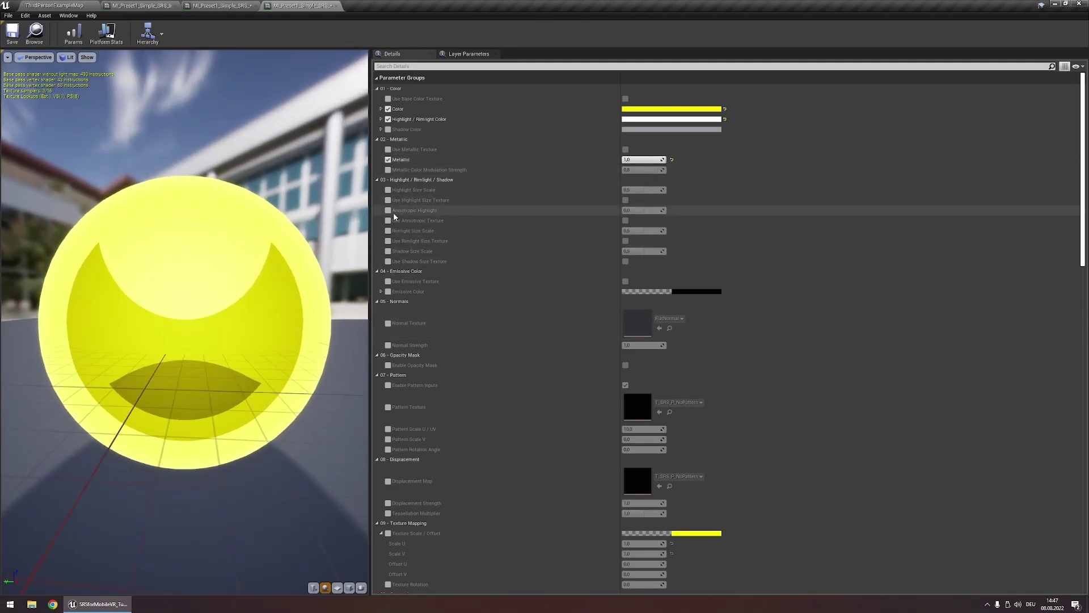
Override the size scales with about 0.34 for the rimlight, 0.2 for the highlight and 0.55 for the shadow, and check the sphere.
click(388, 230)
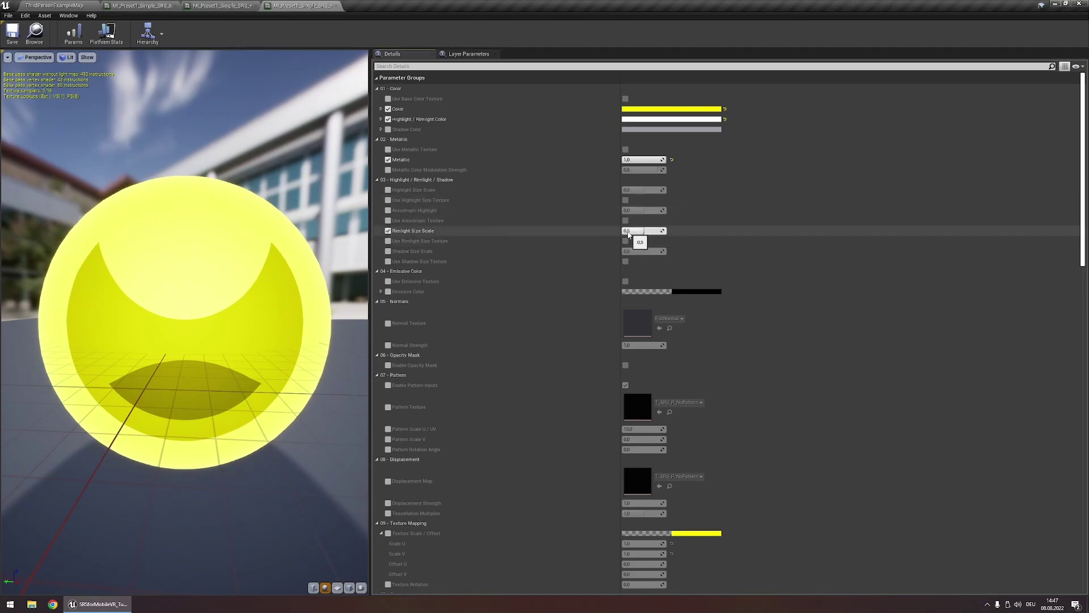
drag(644, 230, 543, 228)
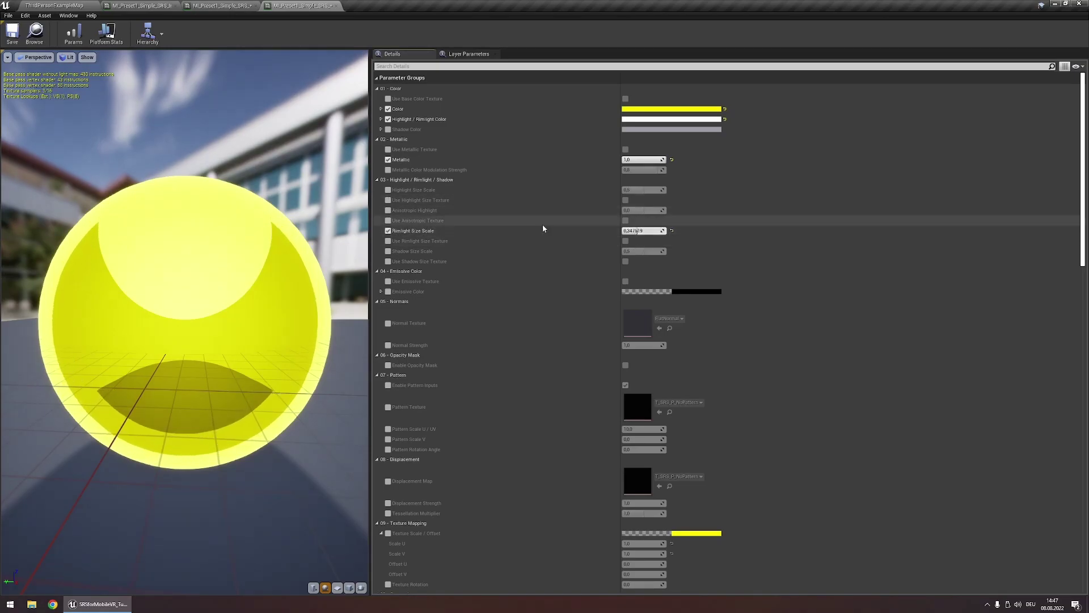
click(388, 190)
drag(644, 190, 636, 190)
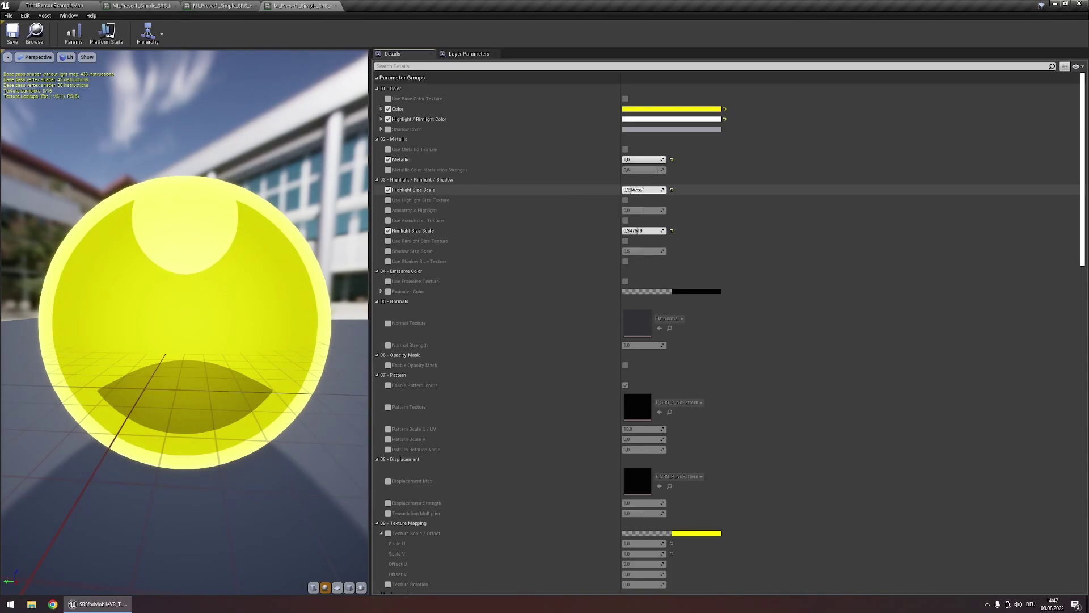
click(388, 250)
mouse_move(643, 250)
mouse_down()
mouse_move(678, 251)
mouse_move(644, 251)
mouse_up()
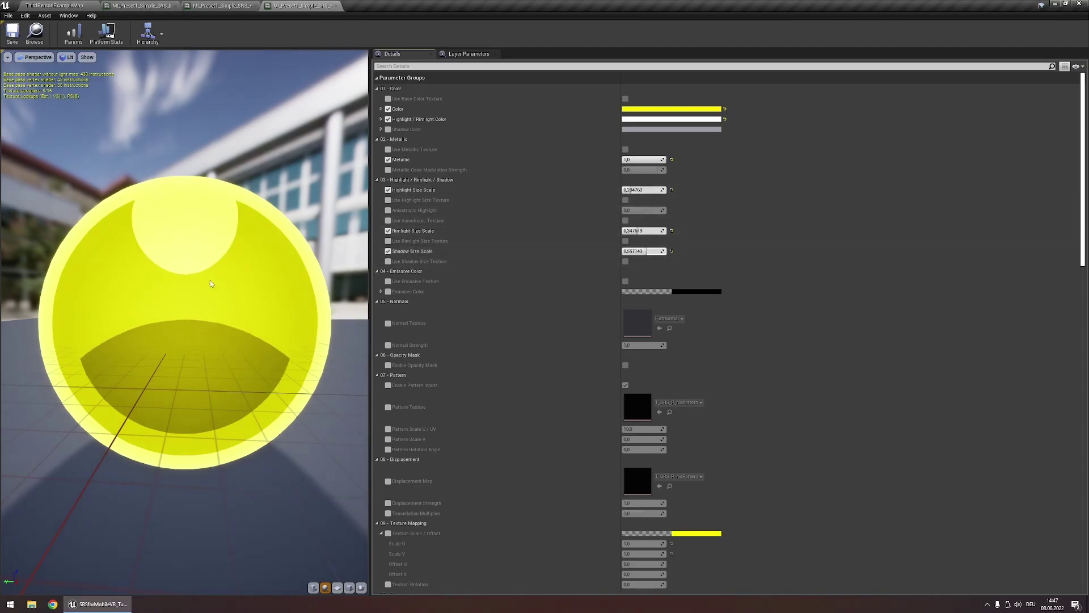
scroll(184, 322, down, 5)
drag(227, 317, 136, 334)
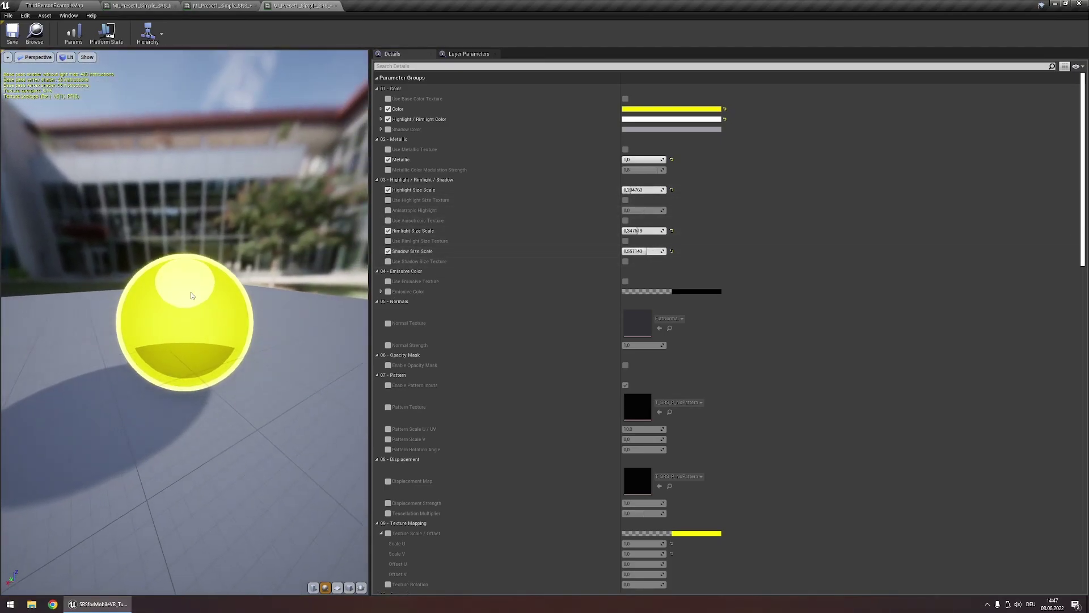
drag(191, 296, 193, 286)
Override the Pattern Texture with T_SRS_P_Dots and inspect the dots on the sphere up close.
click(678, 403)
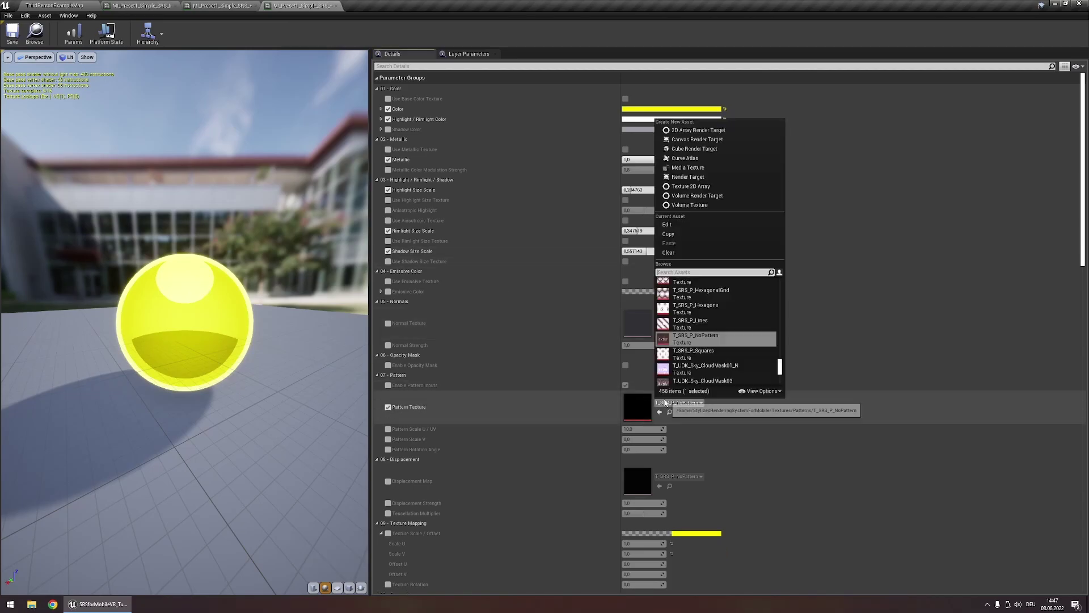
scroll(692, 346, up, 2)
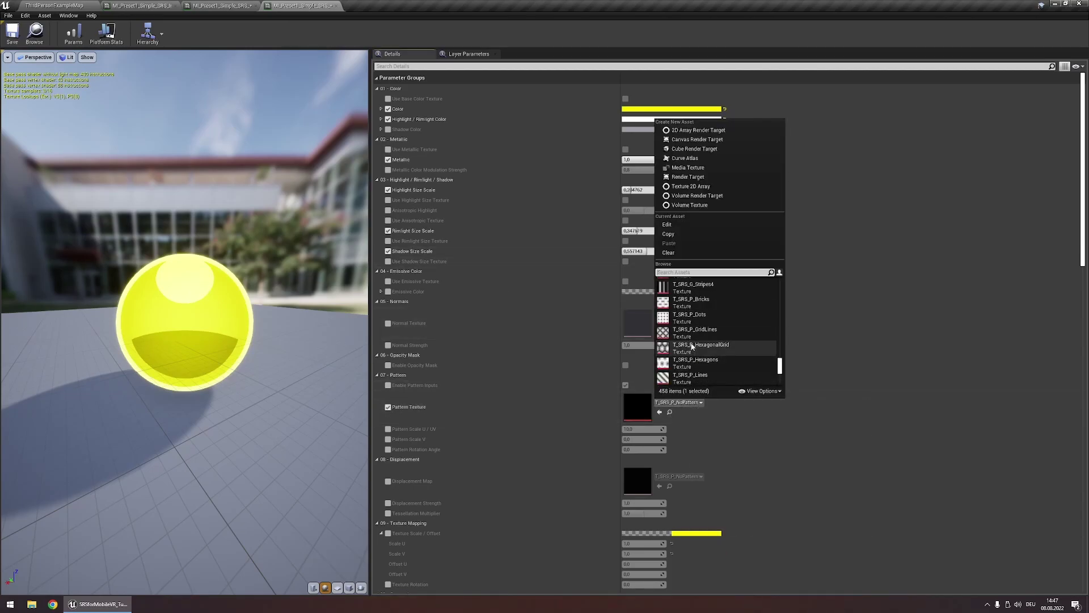
click(689, 316)
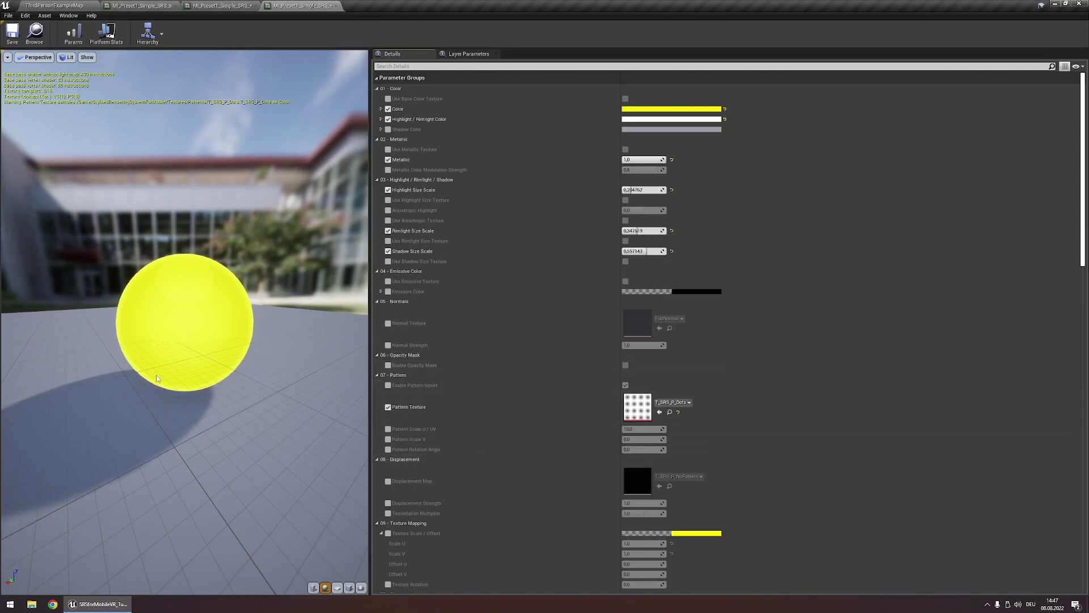
scroll(158, 379, up, 3)
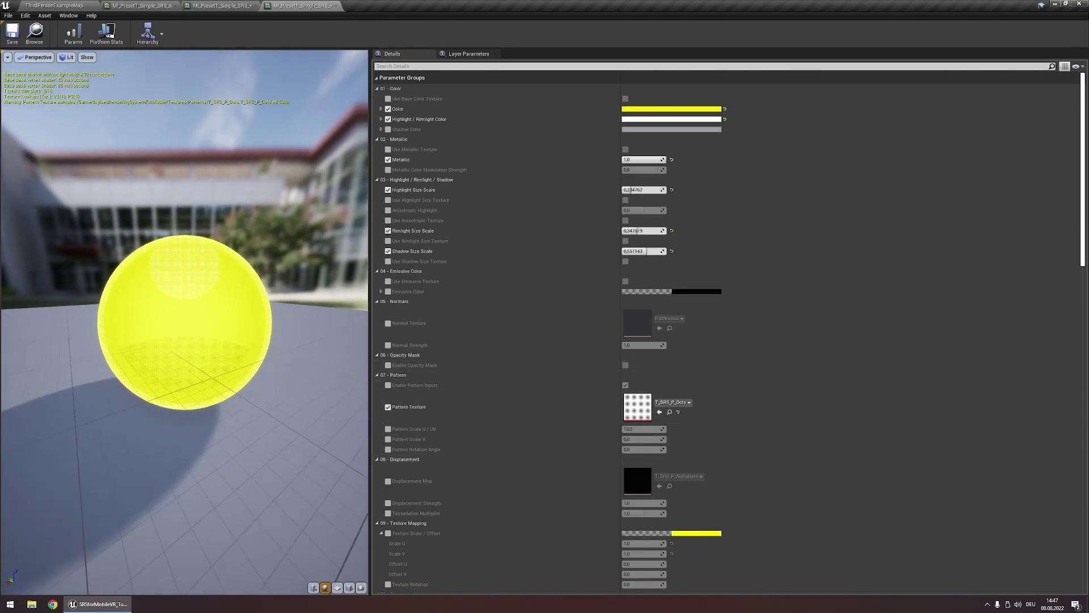
Override Pattern Scale U / UV with 4 and check the enlarged dots on the sphere.
click(388, 429)
click(648, 429)
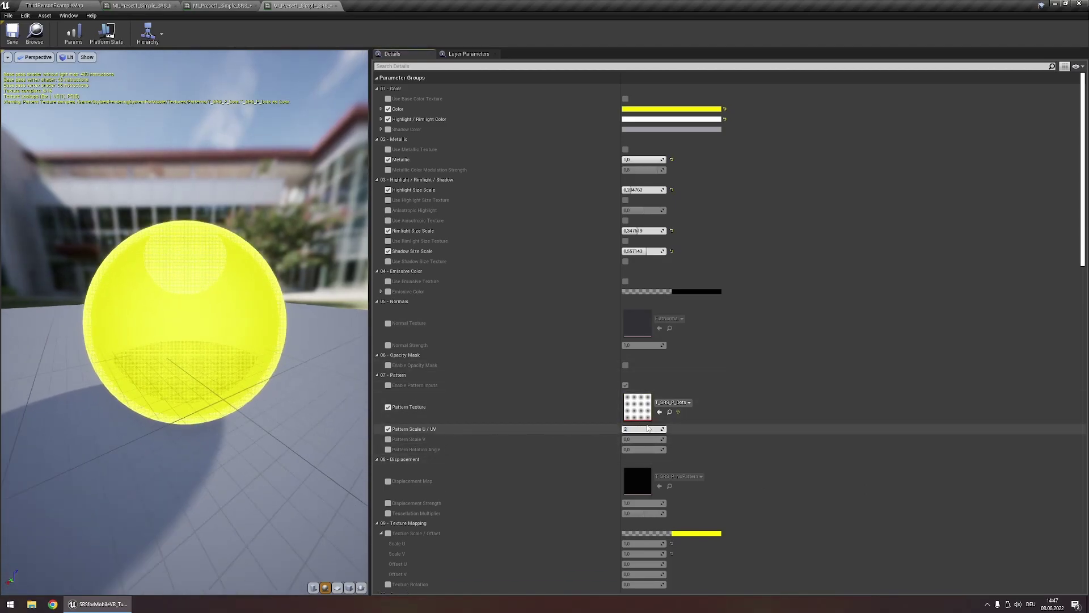
key(Return)
key(Return)
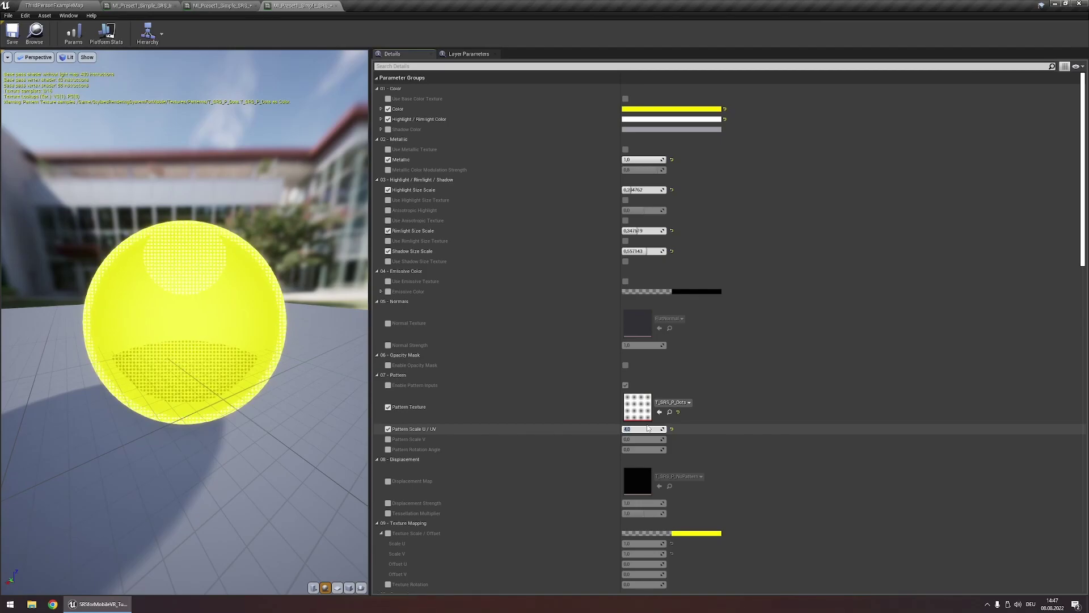
mouse_move(216, 385)
mouse_down()
mouse_move(216, 352)
mouse_move(216, 383)
mouse_up()
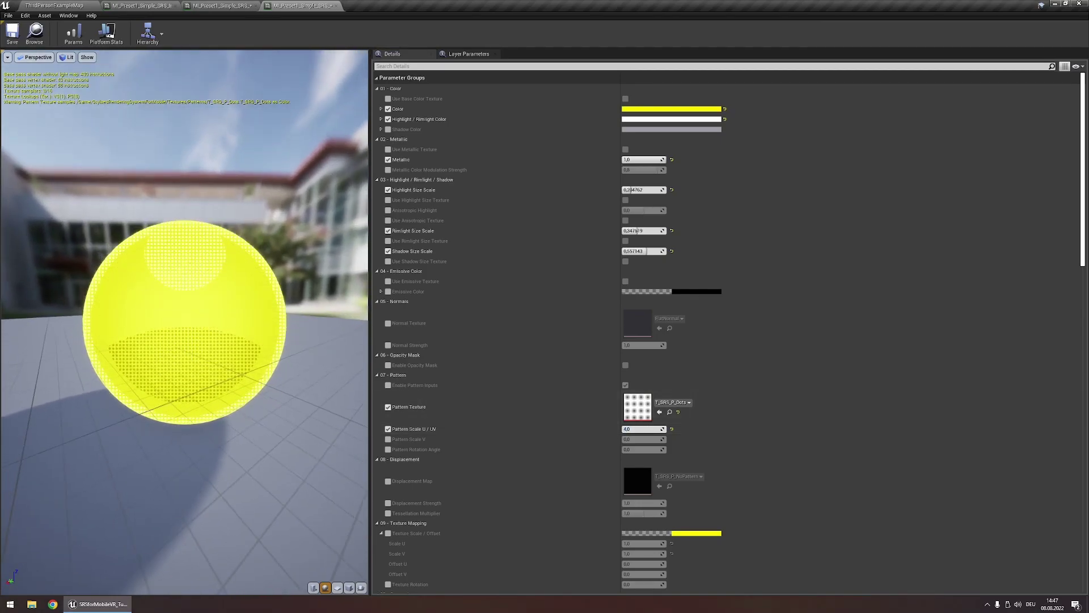
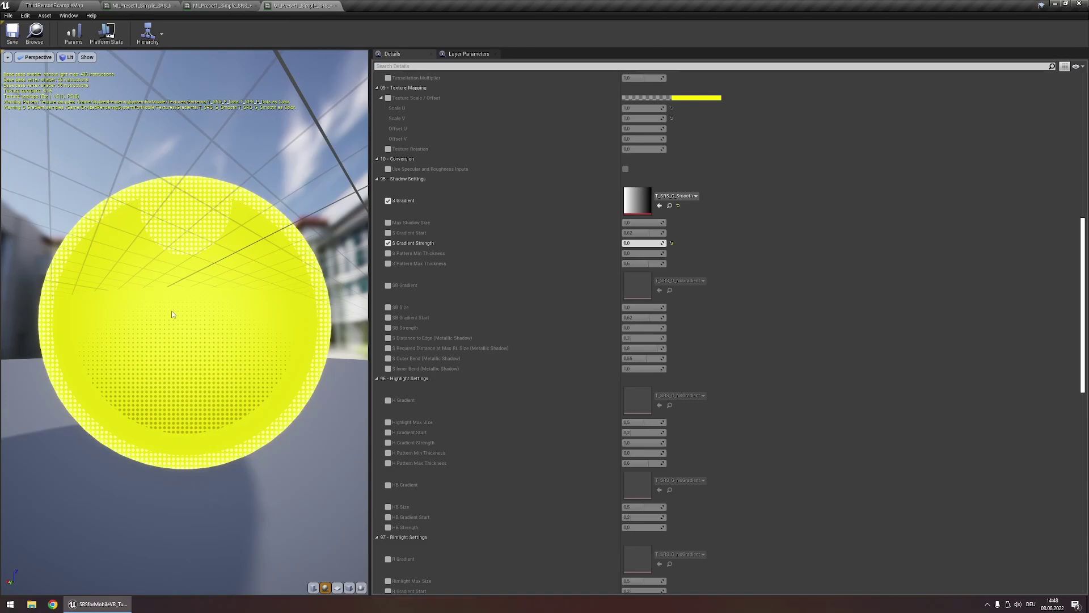
Override SB Strength in the Shadow Settings with 0.3 and check the shadow area of the sphere.
drag(171, 311, 94, 468)
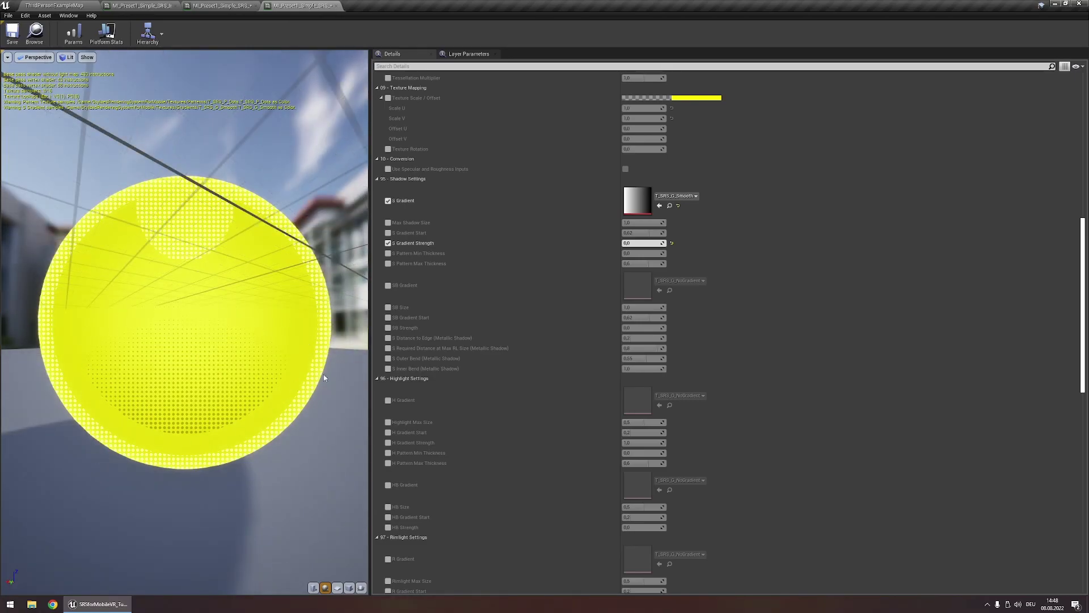
click(388, 328)
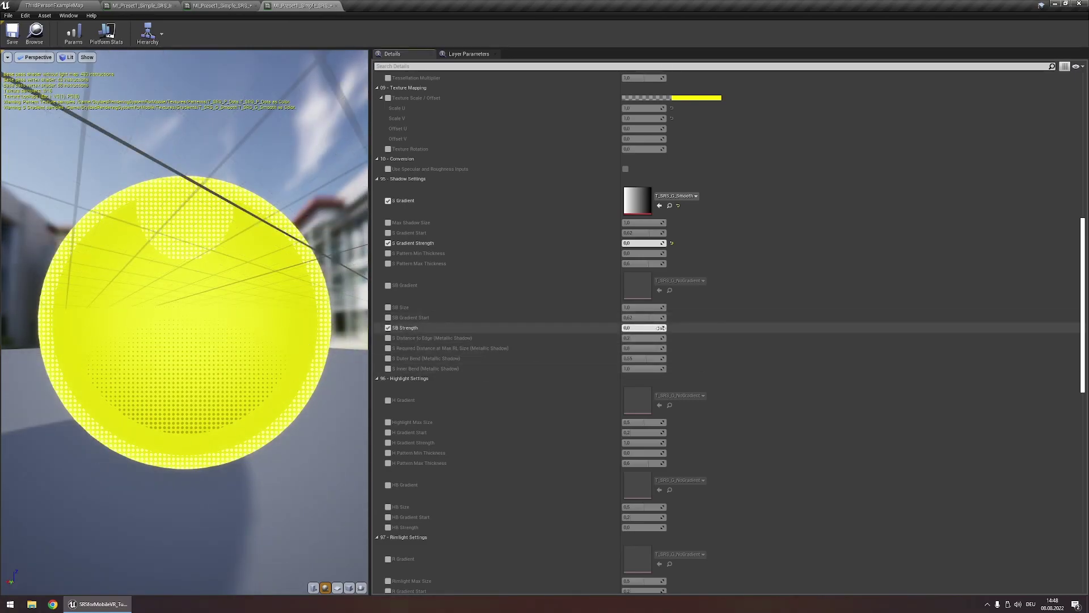
drag(673, 324, 683, 325)
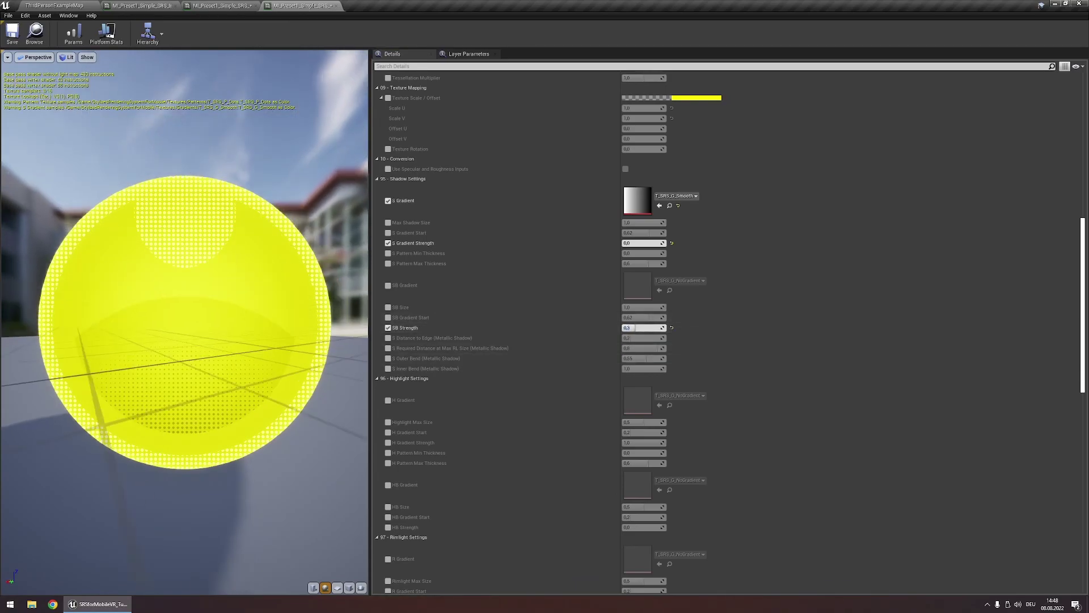
drag(235, 334, 234, 301)
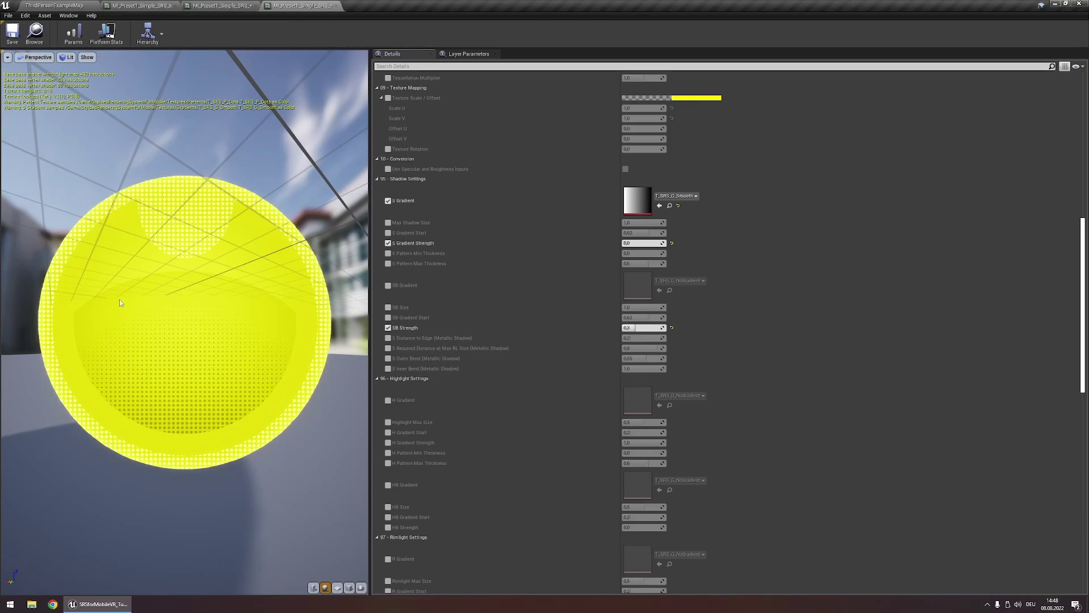
Override SB Gradient in the Shadow Settings with the T_SRS_G_Stripes2 texture and check the sphere.
click(388, 286)
click(681, 281)
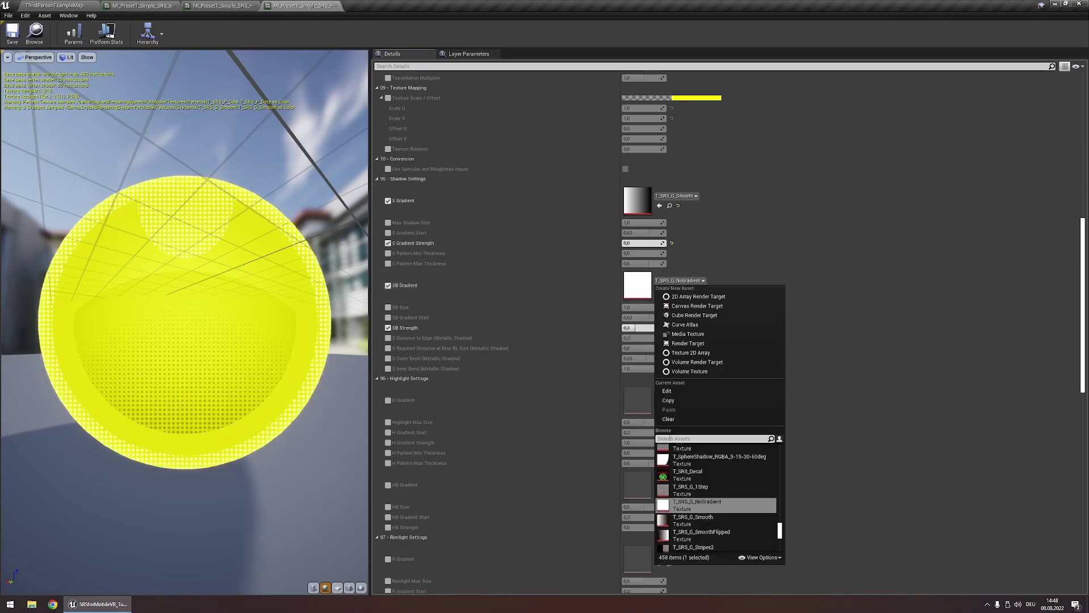
scroll(691, 504, down, 1)
click(692, 519)
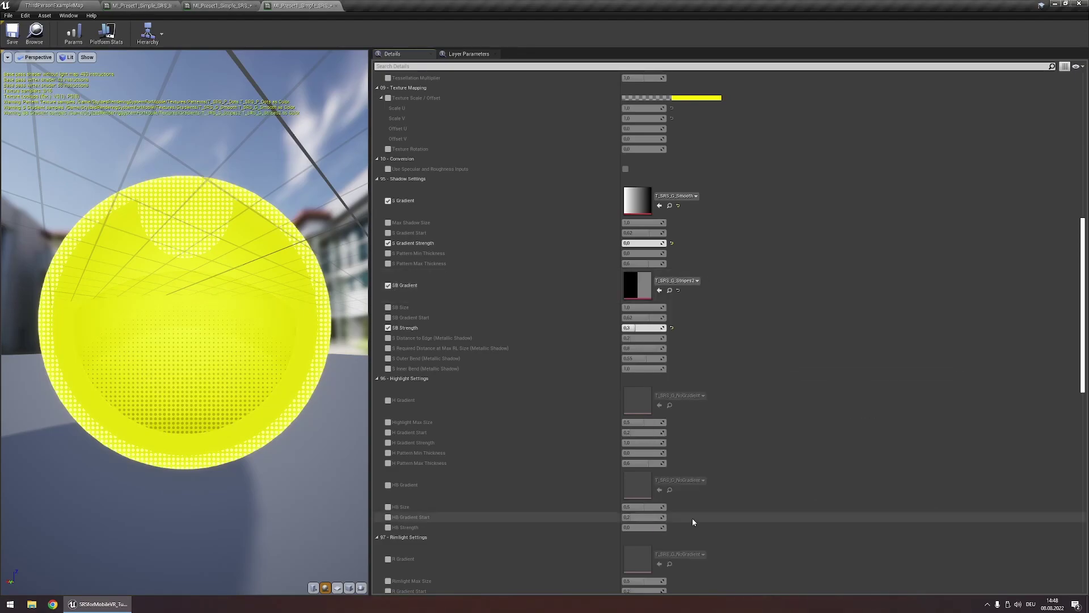
drag(253, 404, 259, 404)
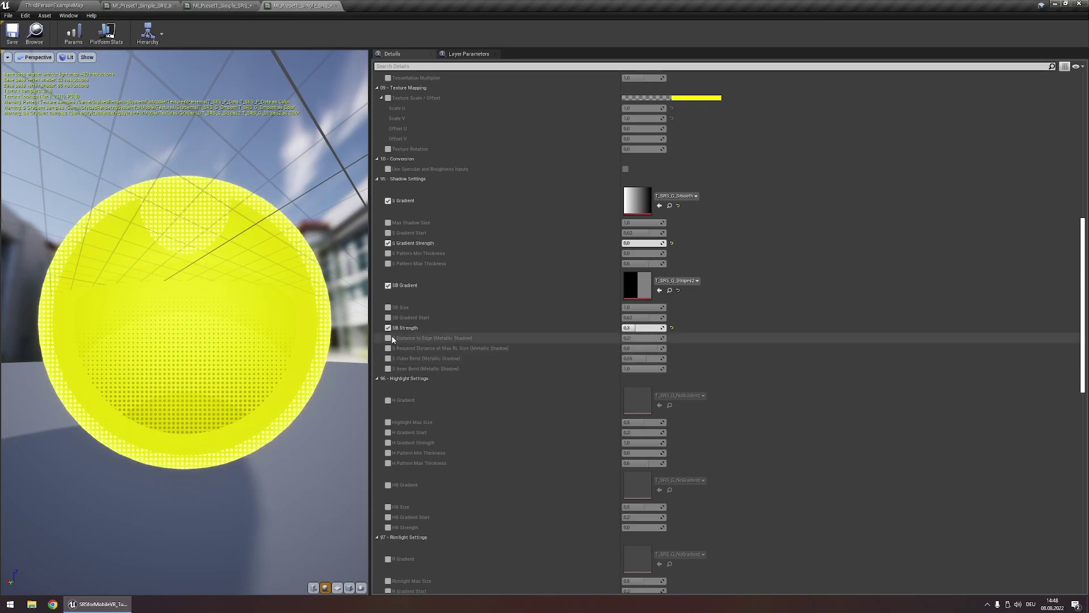
Override SB Gradient Start in the Shadow Settings with about 0.86 and check the shadow bands.
click(388, 317)
drag(642, 317, 663, 317)
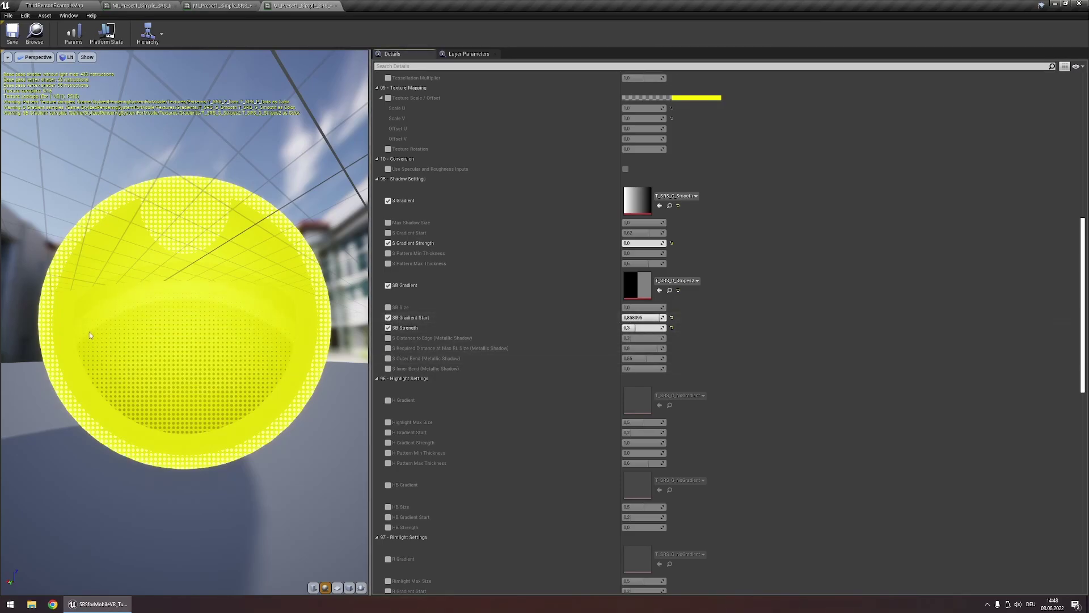
drag(205, 313, 184, 318)
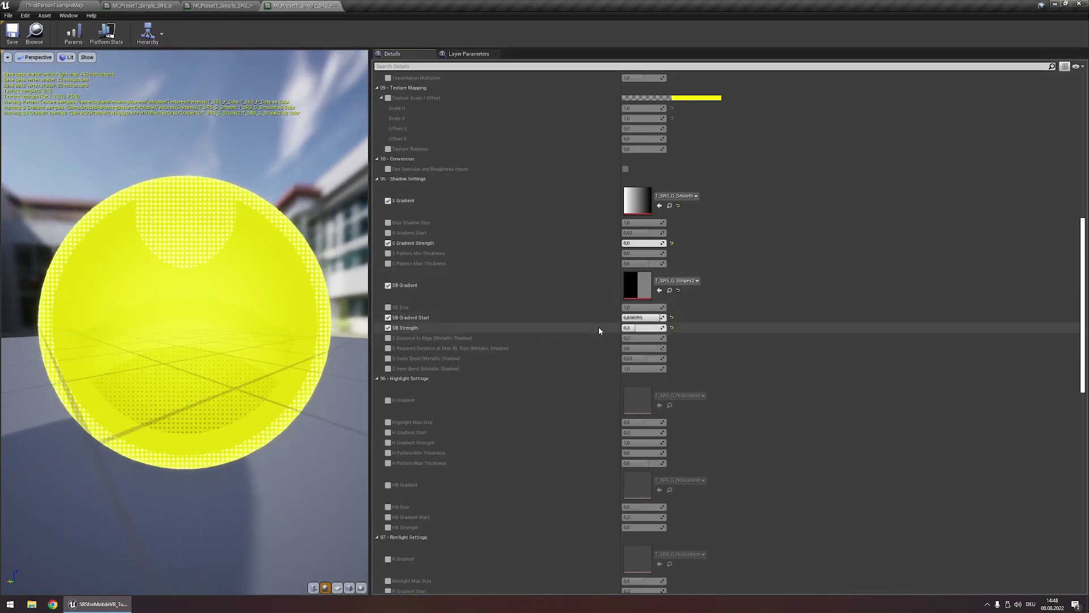
Set SB Strength to 0.5 and view the sphere from other angles and farther away.
click(641, 328)
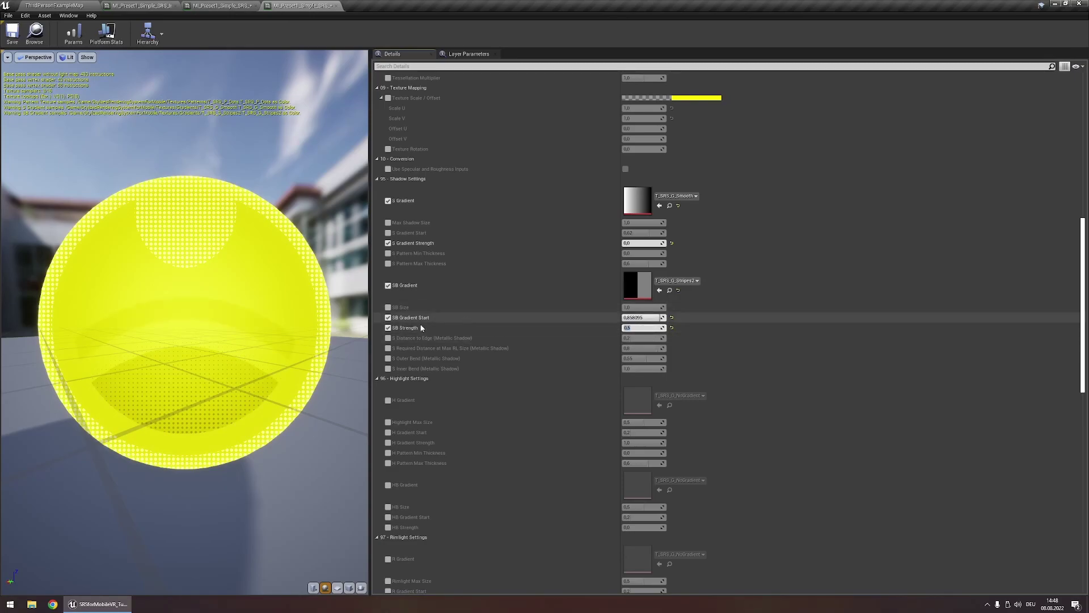
drag(255, 320, 207, 293)
scroll(210, 320, down, 3)
drag(196, 329, 193, 328)
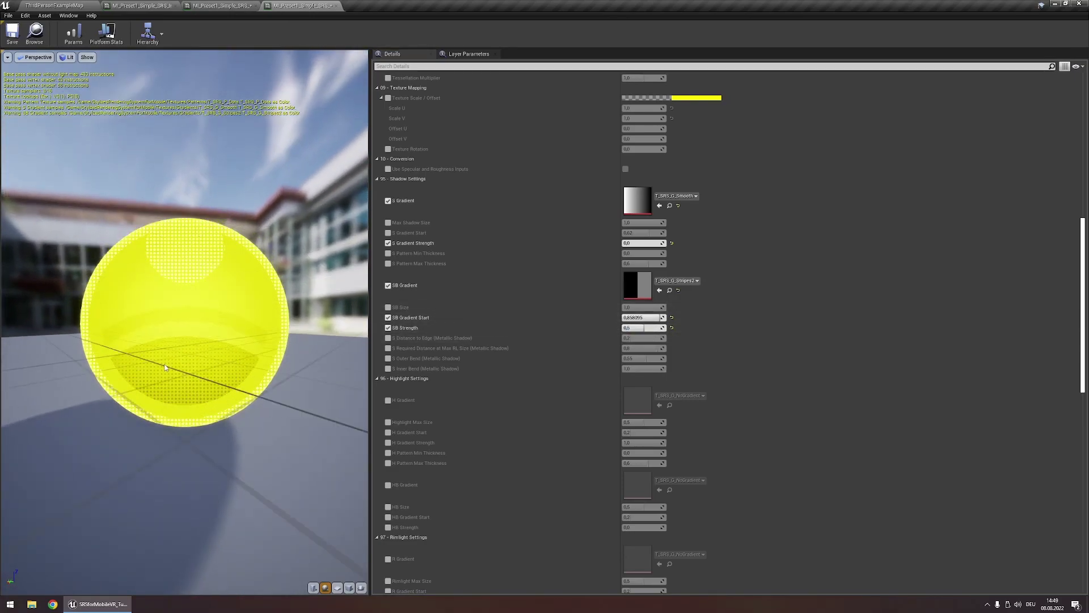
Override H Gradient in the Highlight Settings with the T_SRS_G_Smooth texture.
scroll(451, 368, down, 3)
click(388, 332)
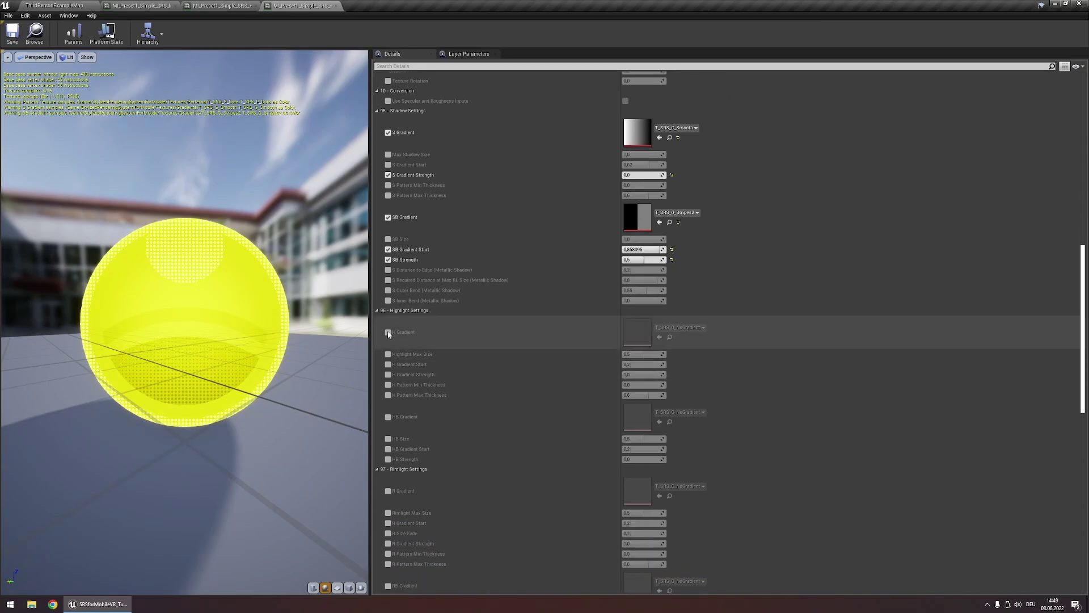
click(681, 327)
click(726, 261)
Override HB Strength in the Highlight Settings with 0.3.
scroll(482, 401, down, 1)
click(388, 445)
click(643, 445)
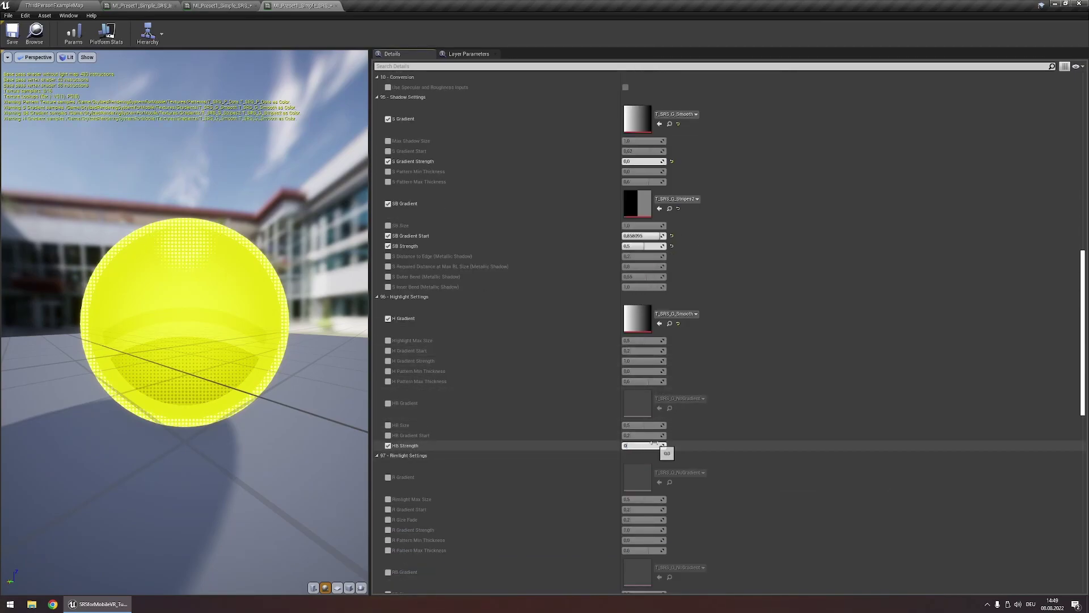
text(0,3)
key(Return)
Override HB Gradient in the Highlight Settings with the T_SRS_G_Stripes2 texture.
click(388, 402)
click(687, 398)
click(709, 366)
Override HB Gradient Start with about 0.52 and set HB Strength to 0.2.
click(388, 435)
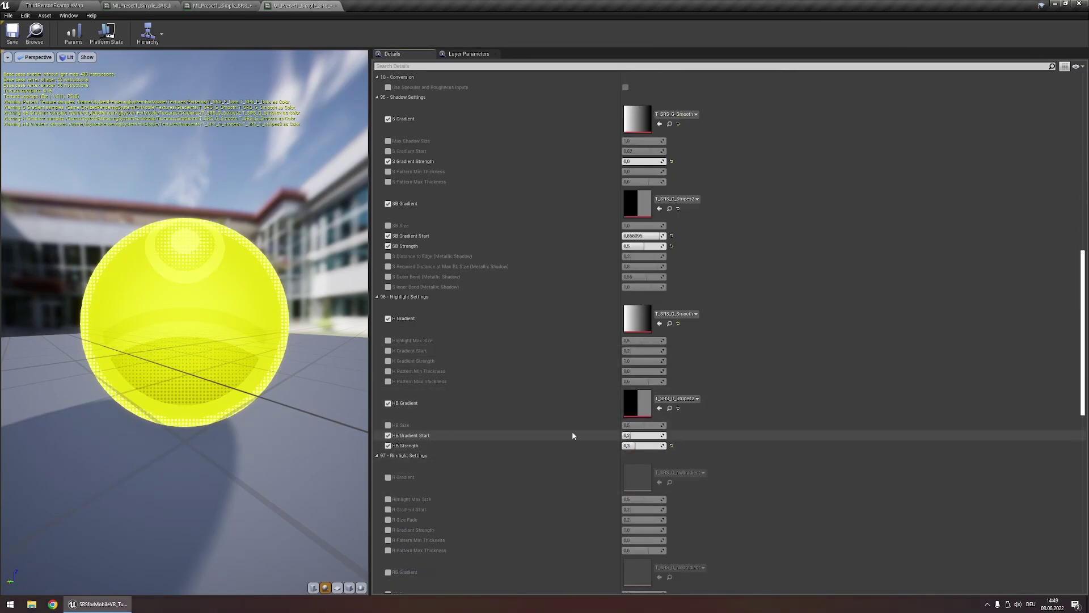
drag(631, 435, 648, 435)
click(641, 445)
text(0,1)
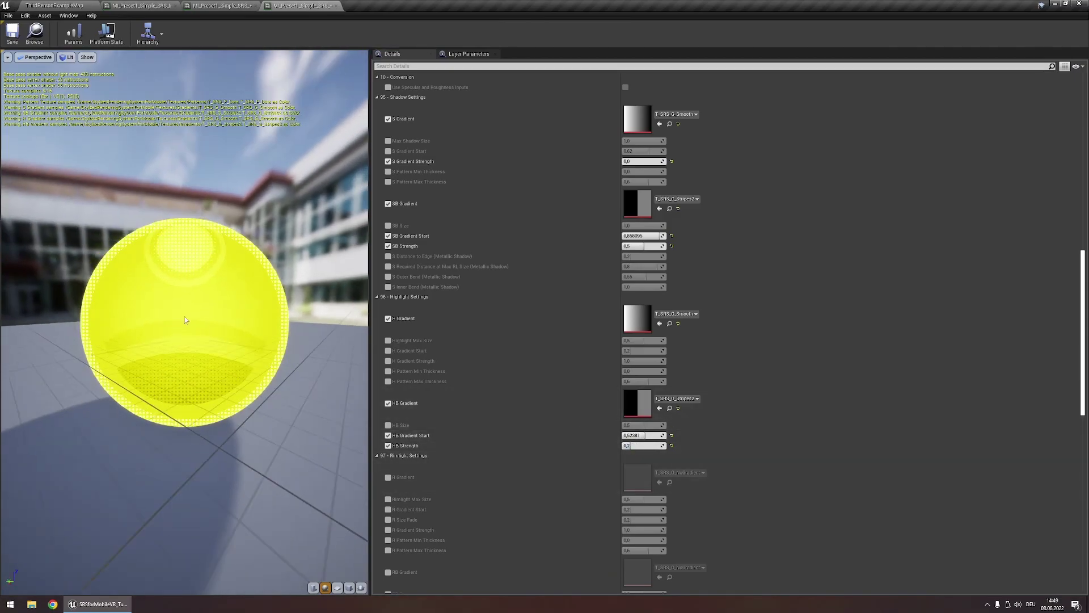
Override R Gradient in the Rimlight Settings with T_SRS_G_Smooth and R Gradient Strength with 0.0.
scroll(458, 371, down, 3)
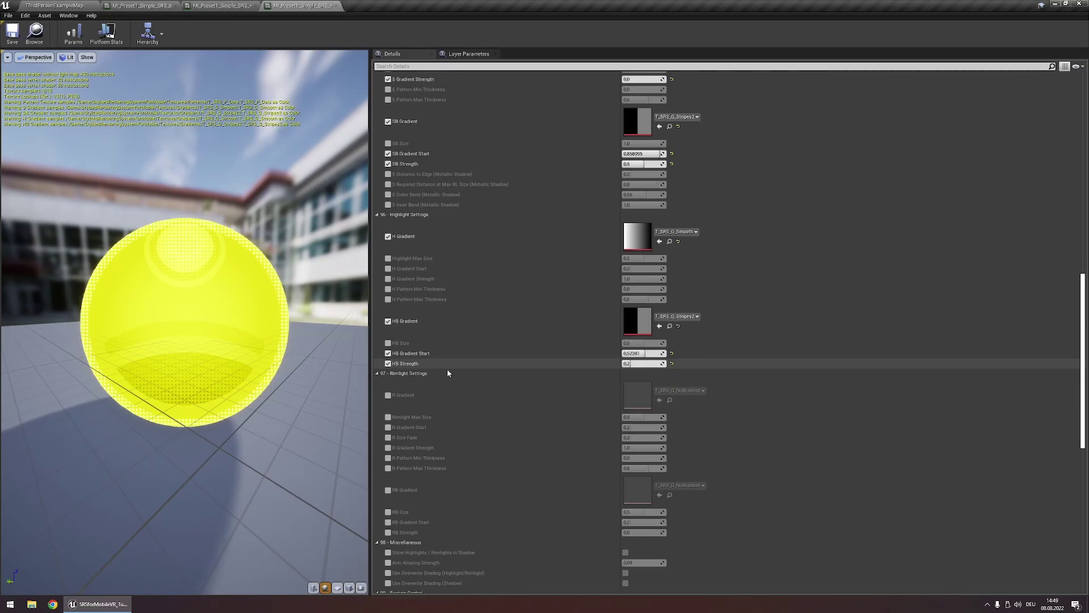
scroll(447, 369, down, 2)
click(388, 327)
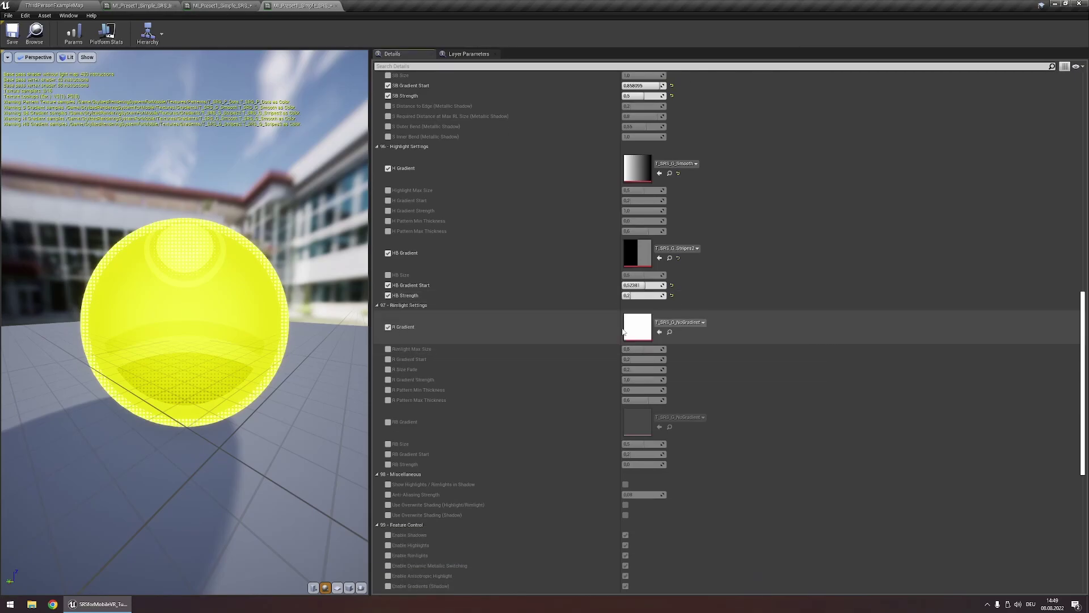
click(389, 380)
drag(647, 379, 622, 380)
Override RB Strength in the Rimlight Settings with 0.2 and RB Gradient with the T_SRS_G_Stripes2 texture.
click(388, 464)
drag(652, 464, 660, 464)
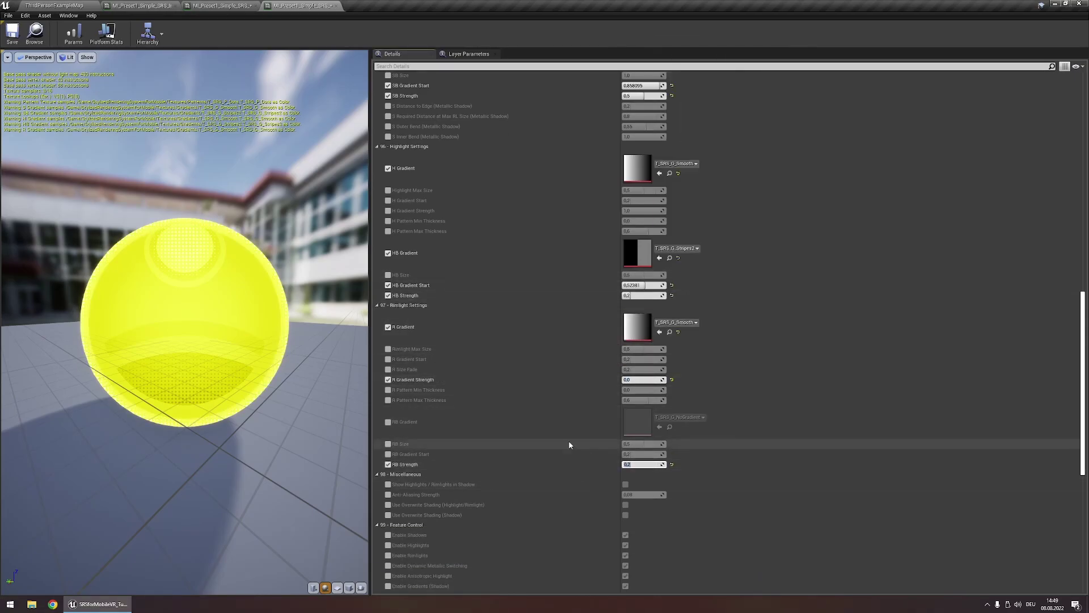
click(388, 422)
click(679, 417)
click(716, 395)
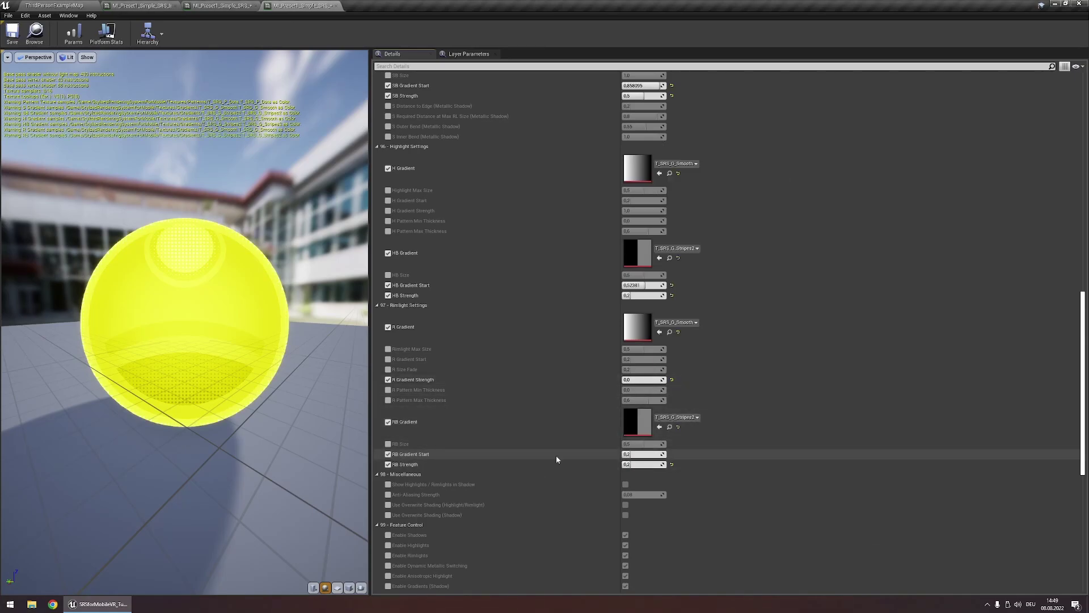
Adjust the Highlight / Rimlight Color and set HB Strength in the Highlight Settings to 0.1.
scroll(546, 286, up, 8)
scroll(546, 287, up, 5)
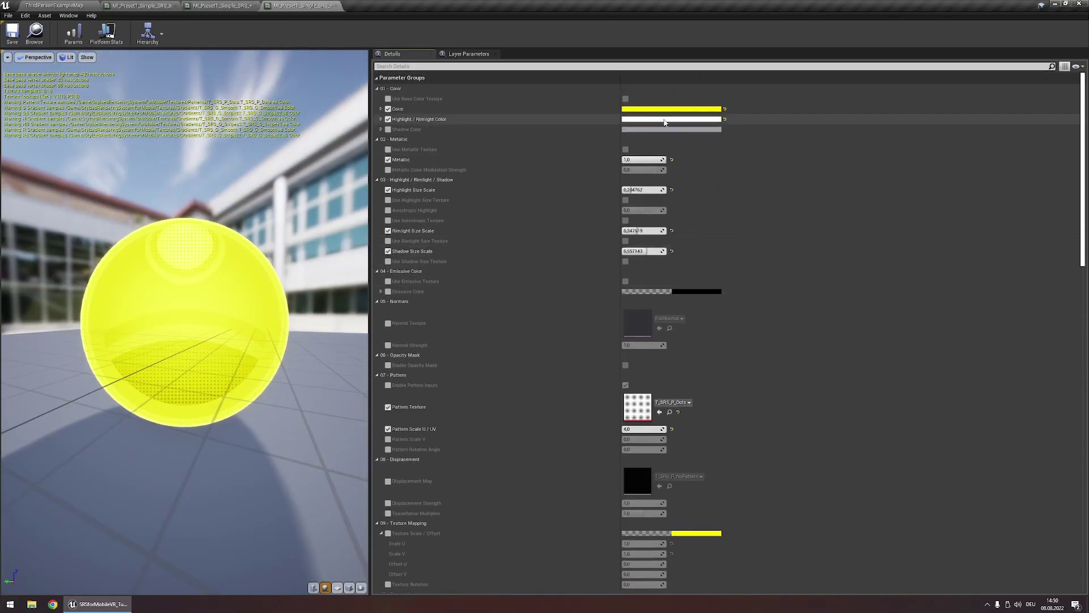
click(665, 119)
click(788, 329)
scroll(546, 363, down, 10)
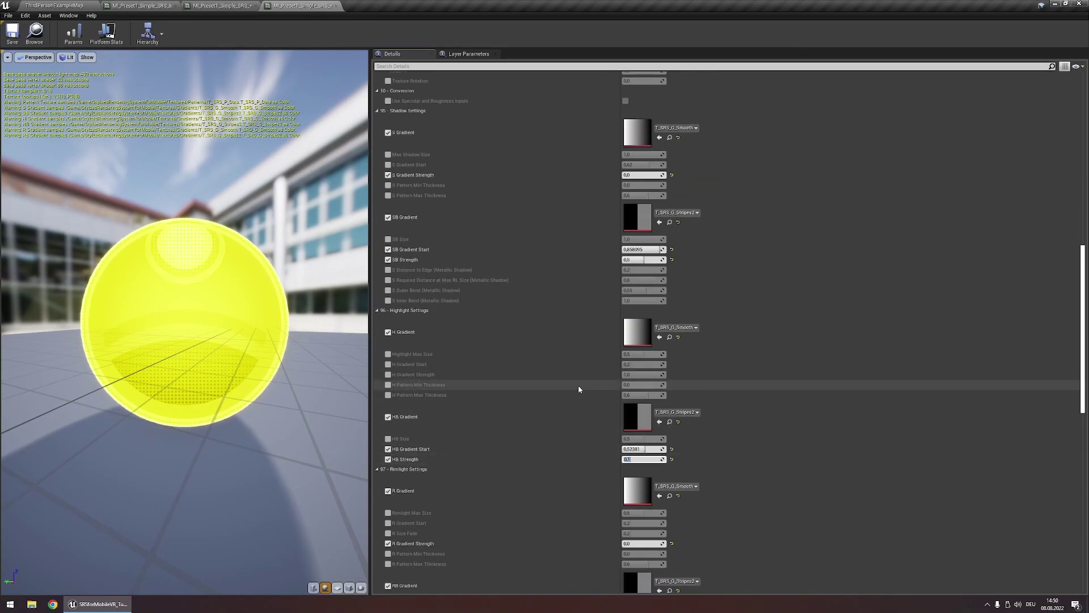
scroll(600, 436, down, 2)
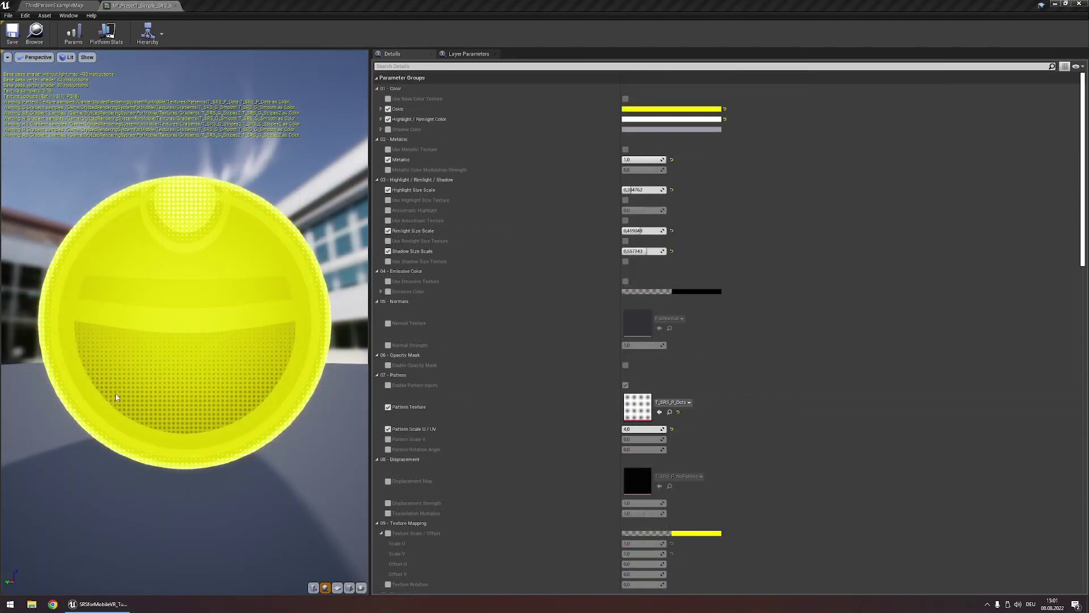
Override S Pattern Min and Max Thickness in the Shadow Settings, setting the minimum to 1.0.
scroll(509, 400, down, 3)
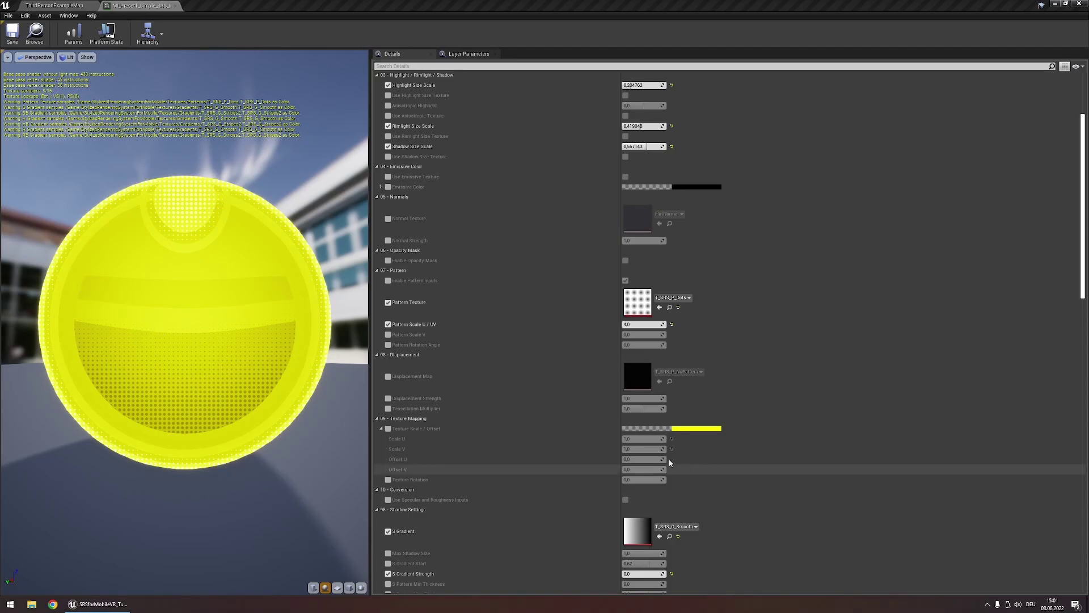
scroll(437, 402, down, 8)
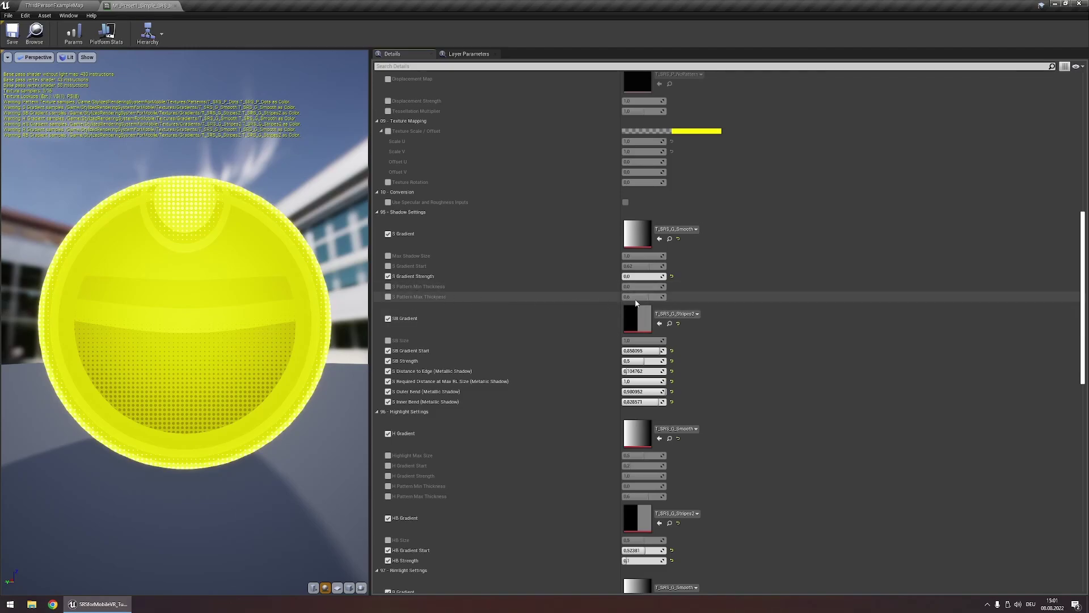
click(388, 297)
click(388, 286)
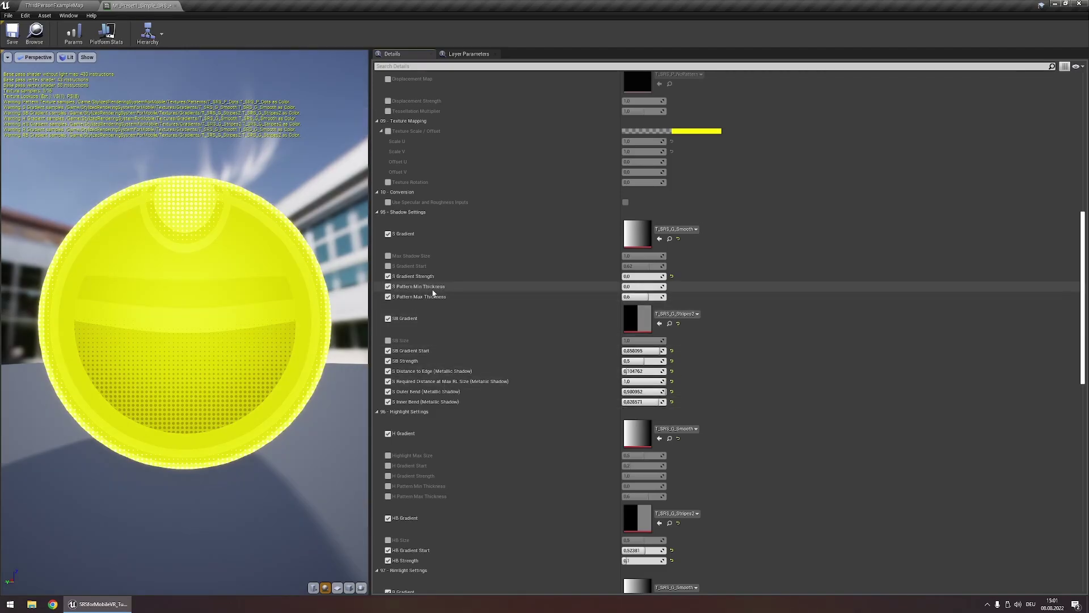
drag(620, 286, 661, 287)
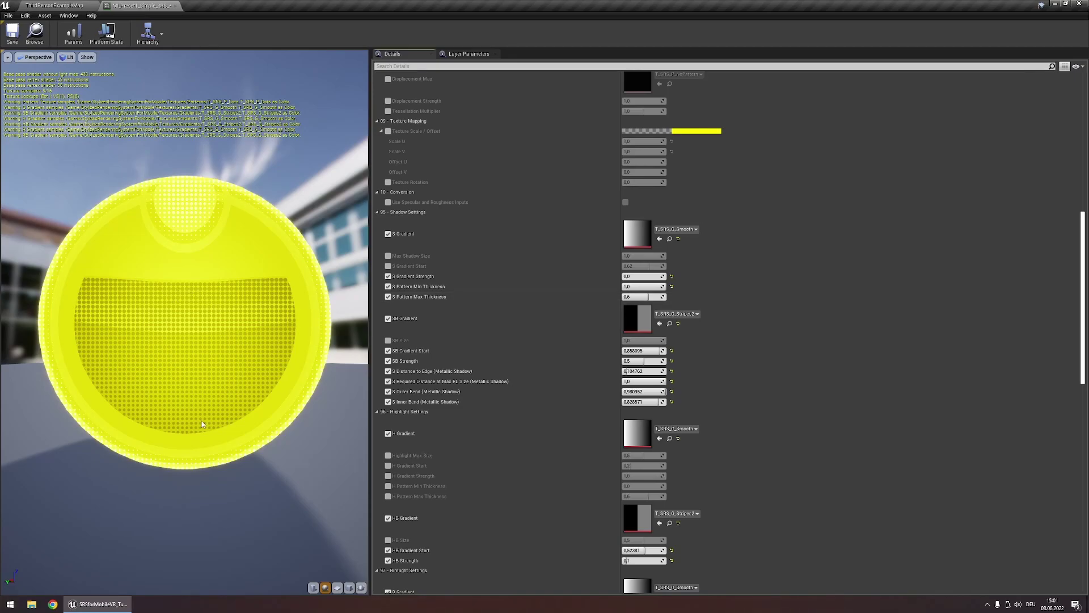
Set S Pattern Max Thickness to 0.0 and reset S Pattern Min Thickness to its default.
drag(644, 297, 622, 297)
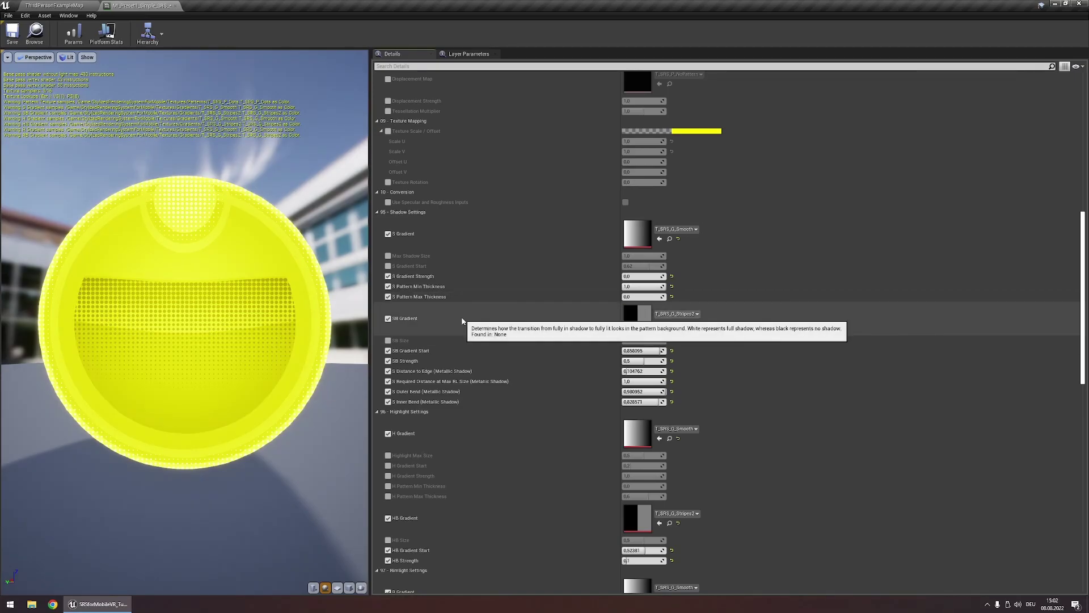
click(672, 287)
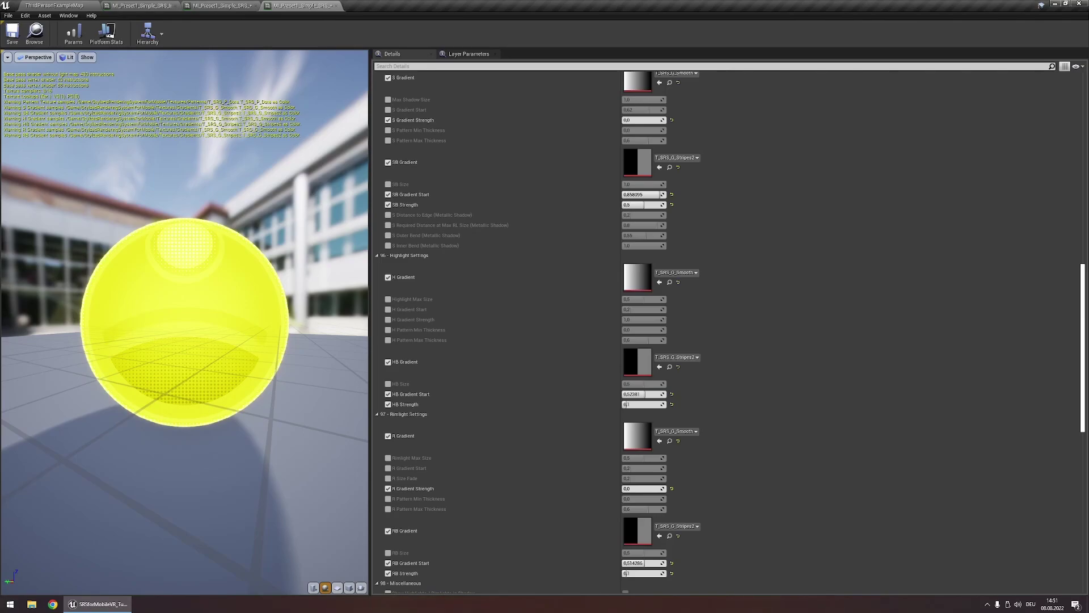
Inspect the metallic shadow on the sphere from several angles and read the description of S Required Distance at Max RL Size.
scroll(454, 265, up, 3)
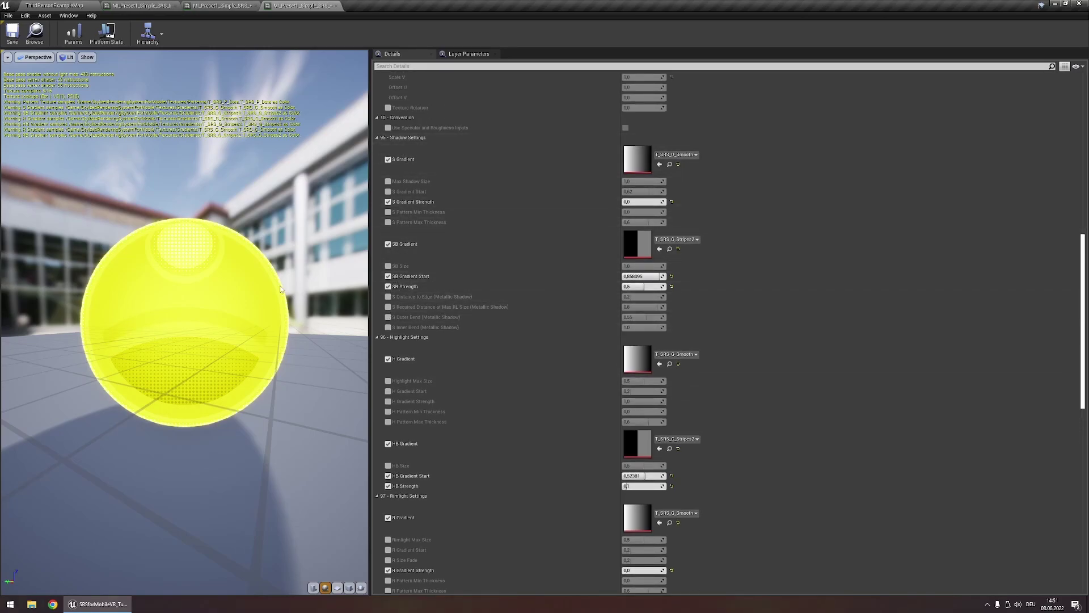
drag(281, 290, 295, 318)
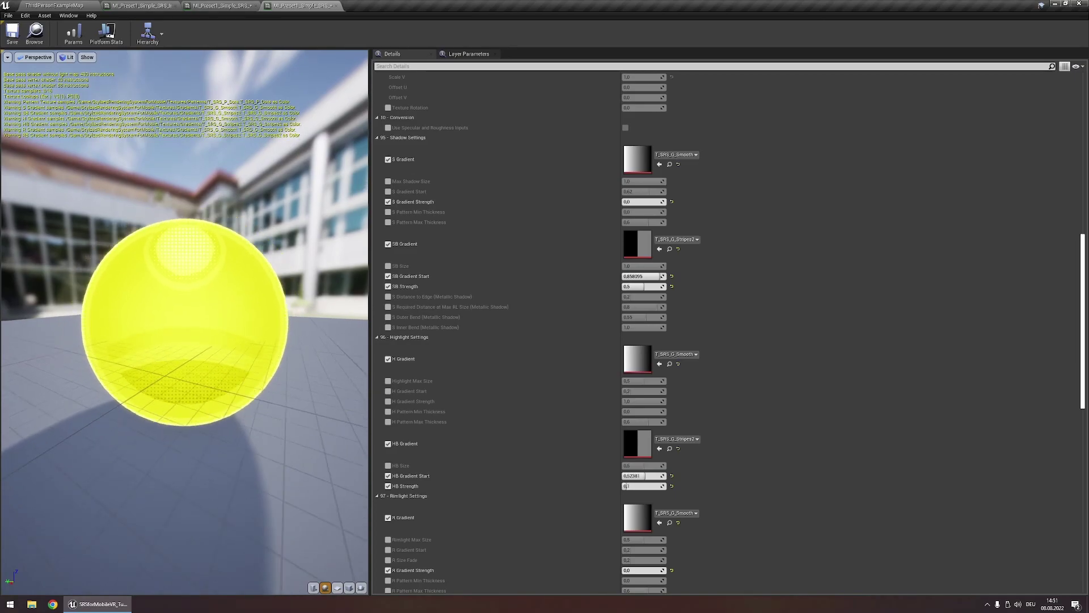
mouse_move(434, 307)
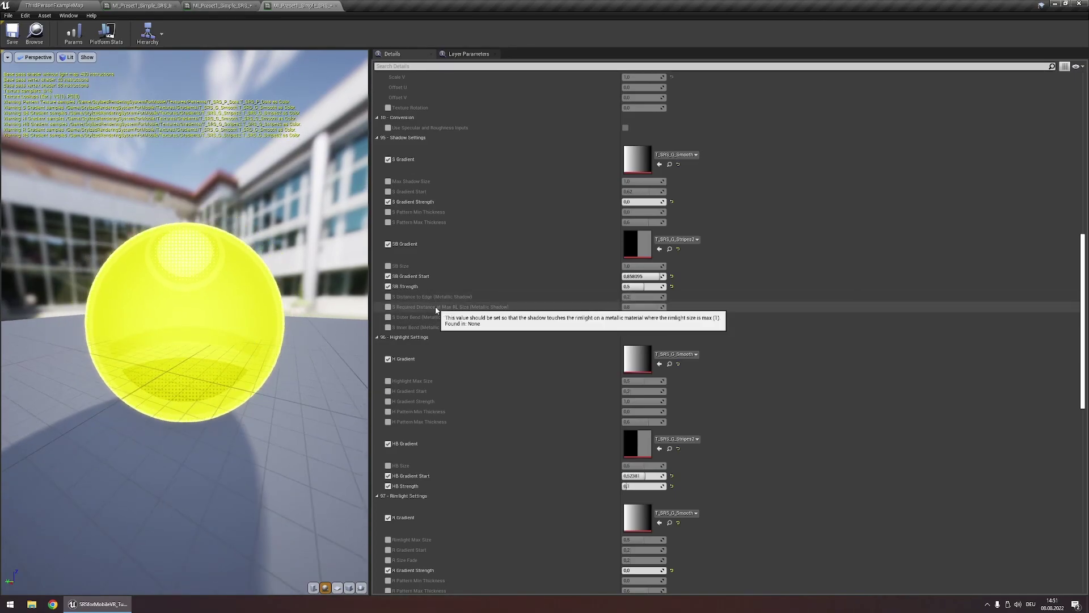
drag(340, 318, 370, 356)
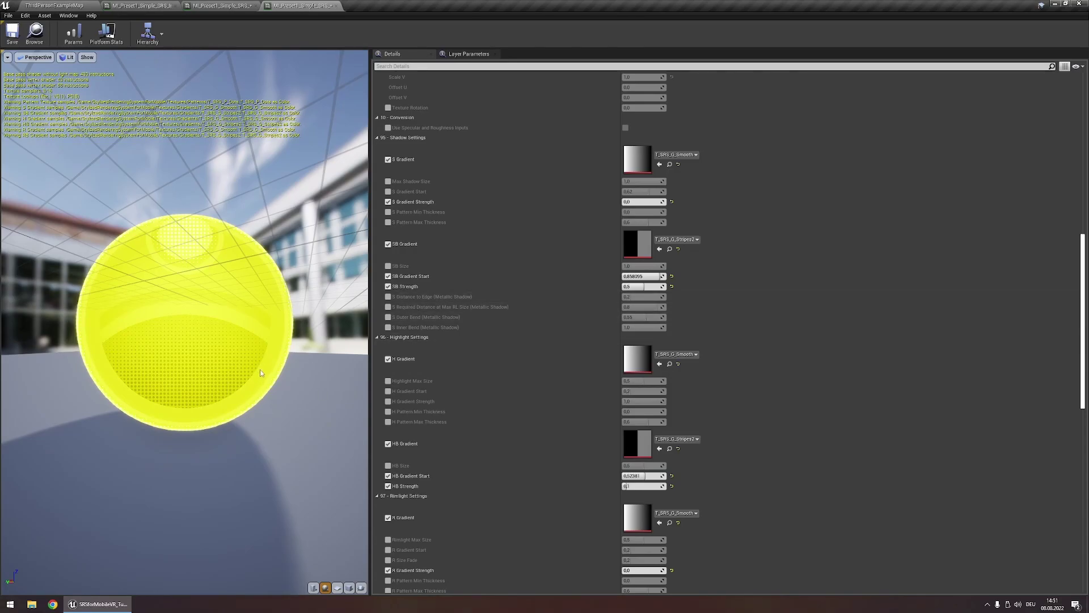
mouse_move(435, 307)
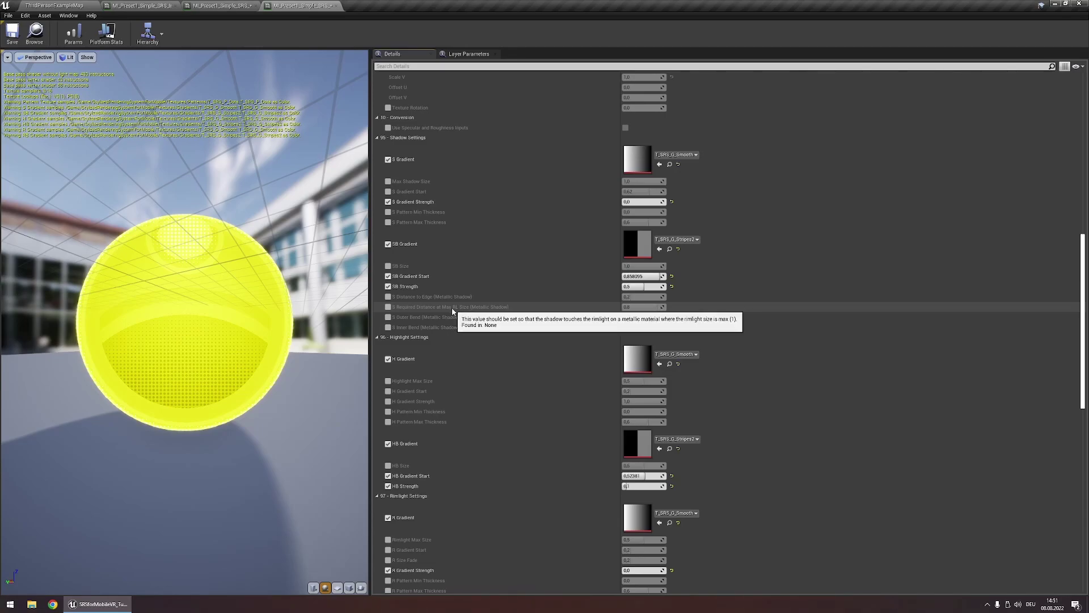
Set Rimlight Size Scale to about 0.41 and override S Distance to Edge (Metallic Shadow) with about 0.10.
scroll(453, 311, up, 10)
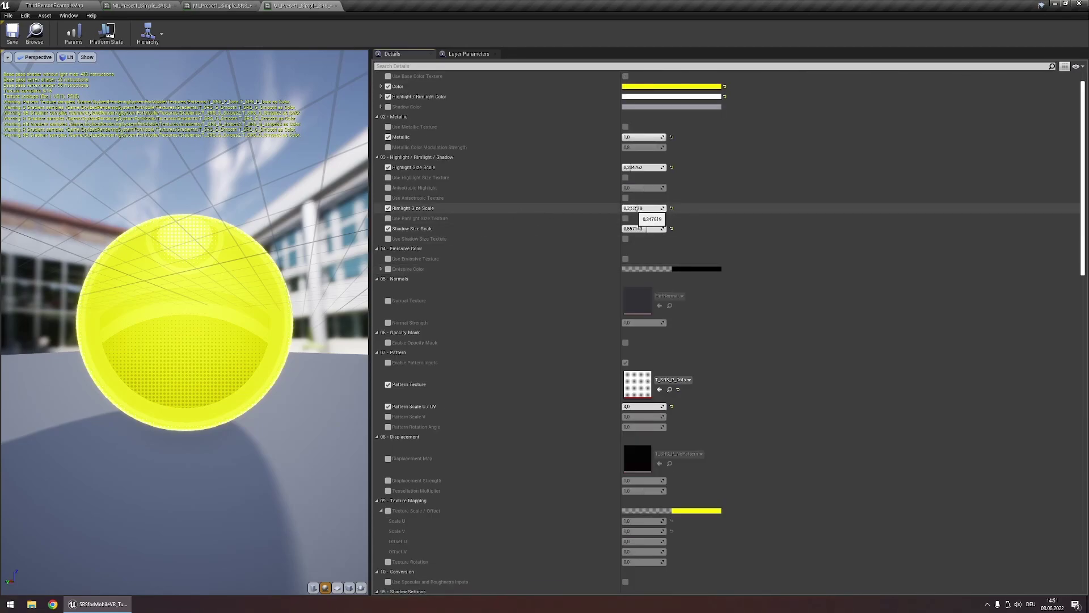
drag(635, 209, 643, 208)
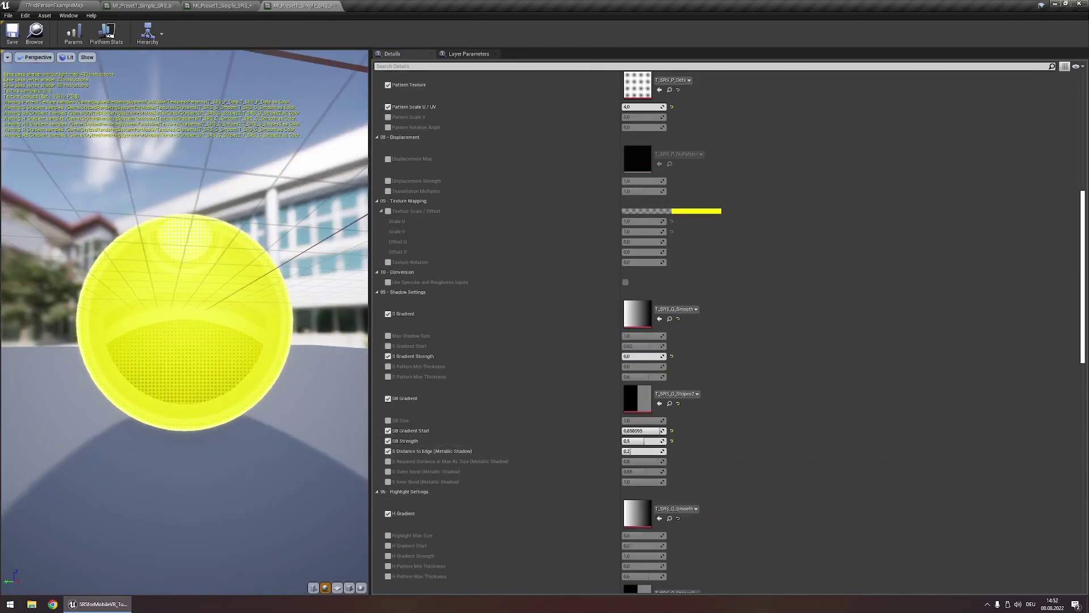
drag(255, 443, 289, 443)
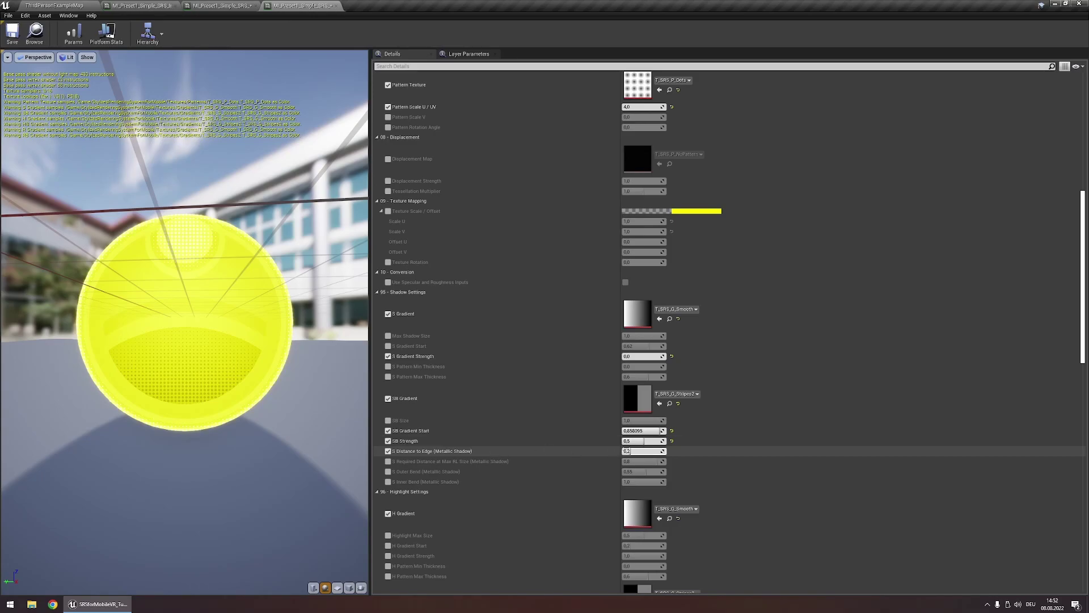
Set Rimlight Size Scale to 1.0 and check the metallic shadow on the sphere from another angle.
scroll(510, 332, up, 5)
scroll(510, 332, up, 2)
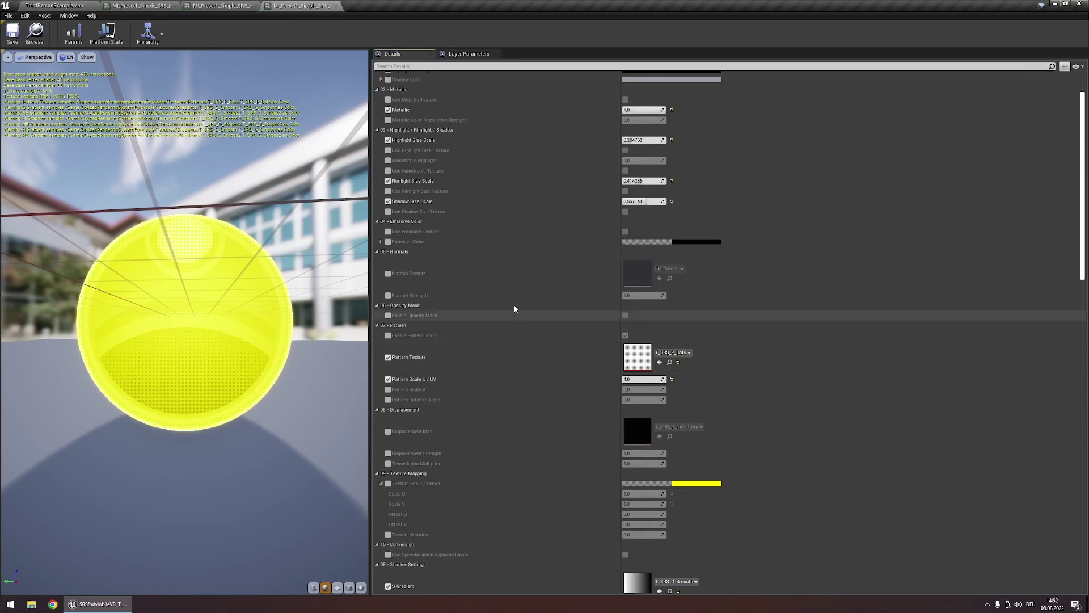
drag(644, 181, 707, 181)
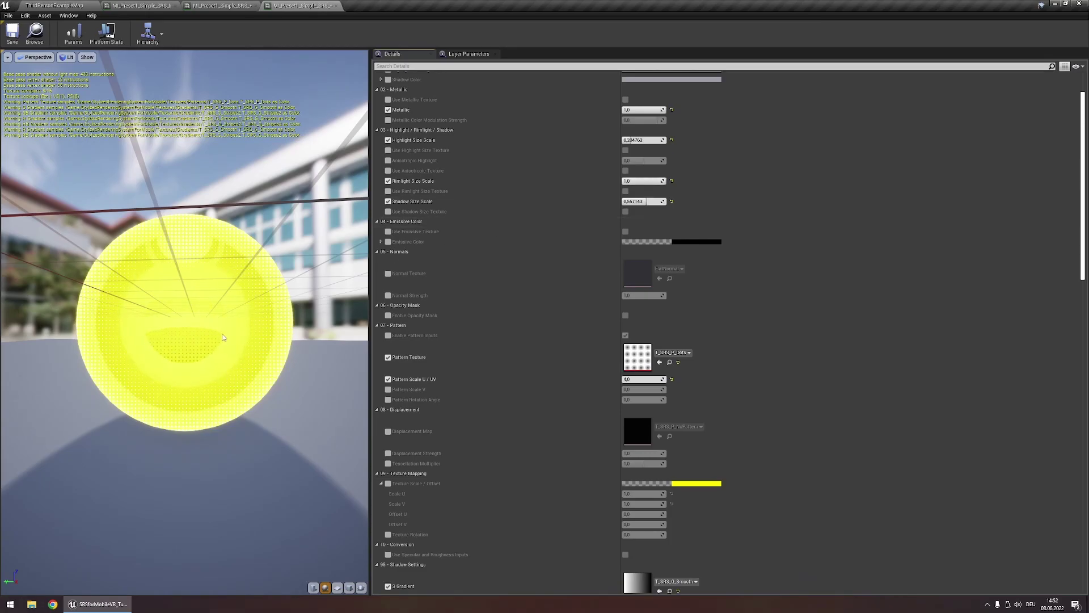
drag(158, 333, 163, 339)
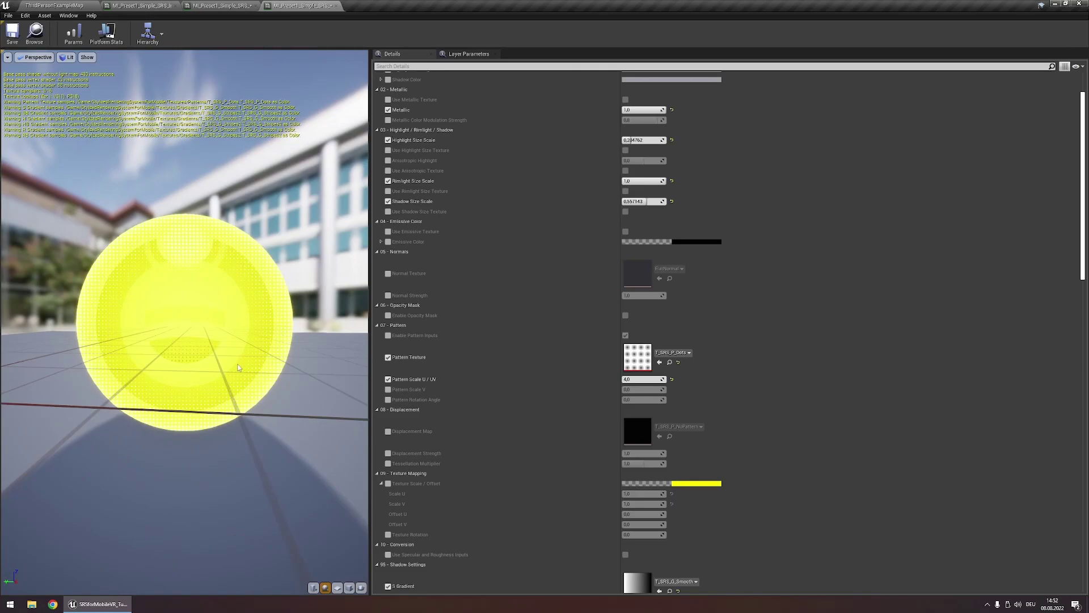
Override S Required Distance at Max RL Size (Metallic Shadow) in the Shadow Settings with 1.0.
scroll(559, 405, down, 10)
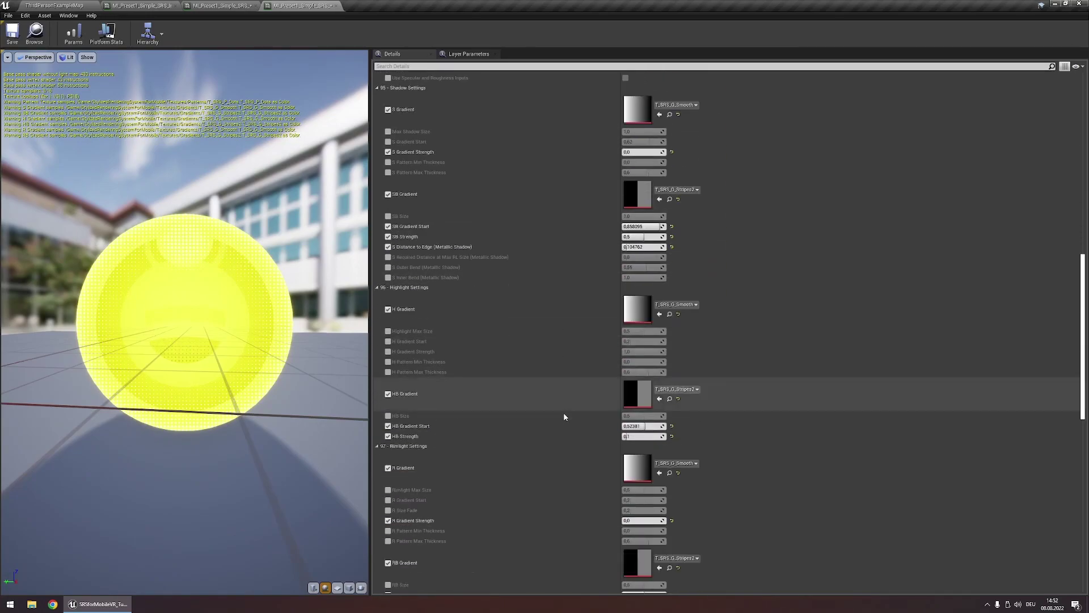
scroll(564, 414, down, 5)
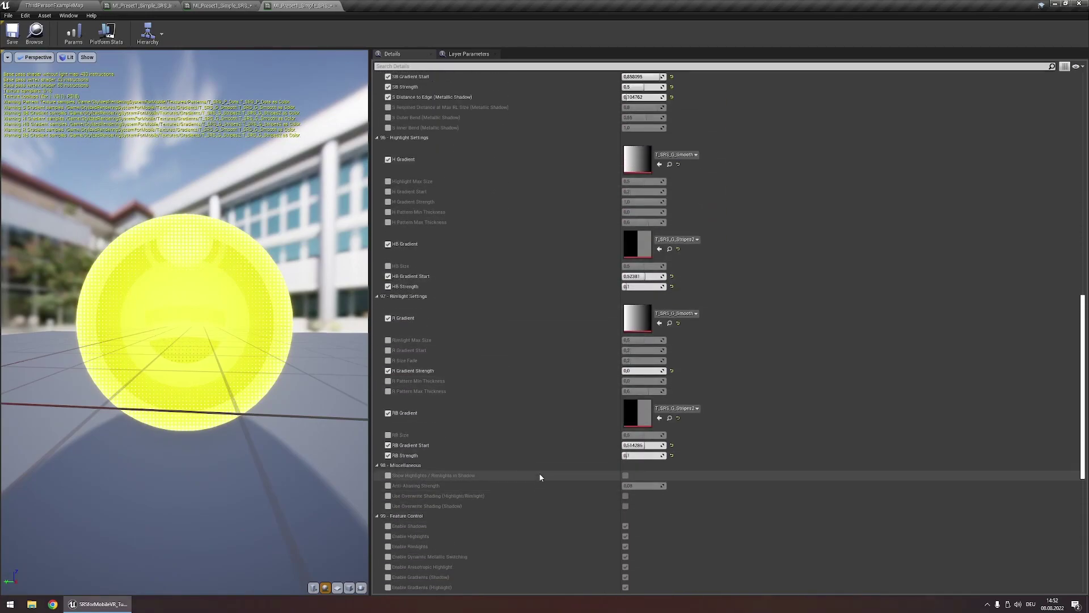
scroll(539, 474, up, 5)
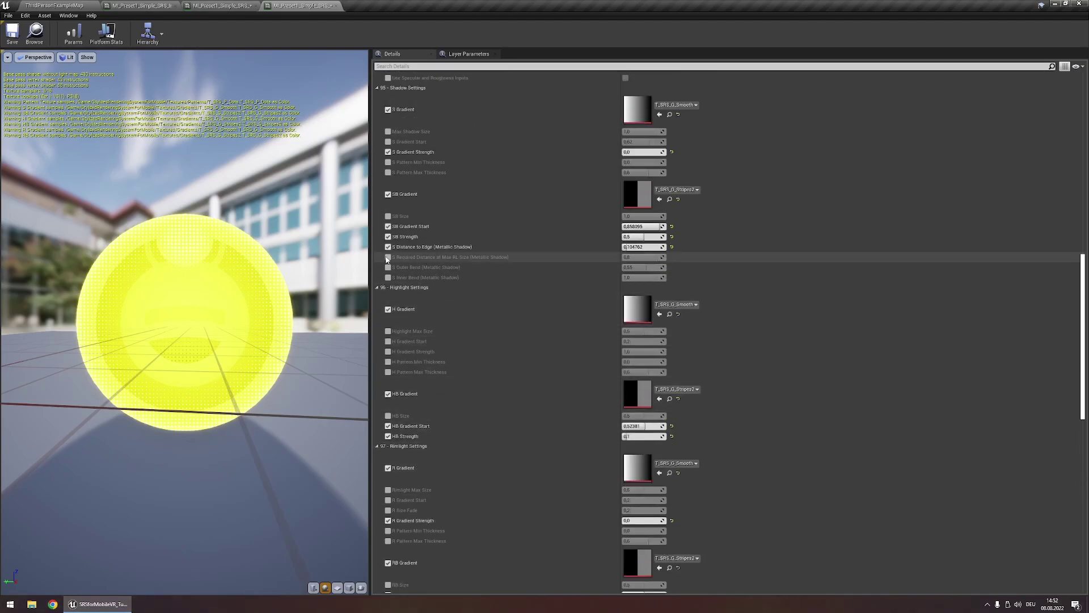
click(388, 257)
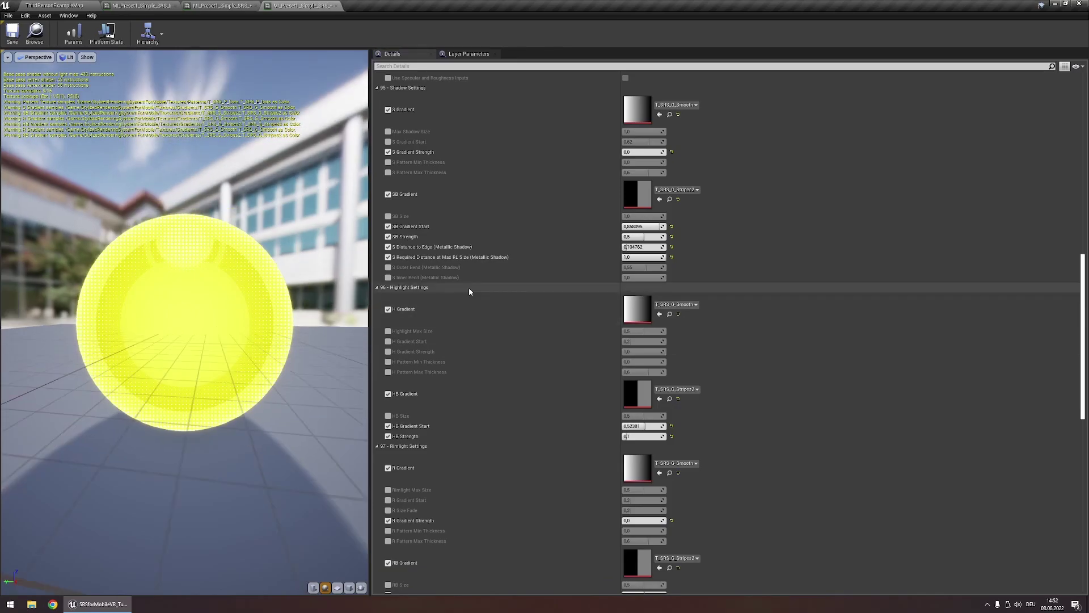
Reduce Rimlight Size Scale to about 0.42.
scroll(543, 276, up, 10)
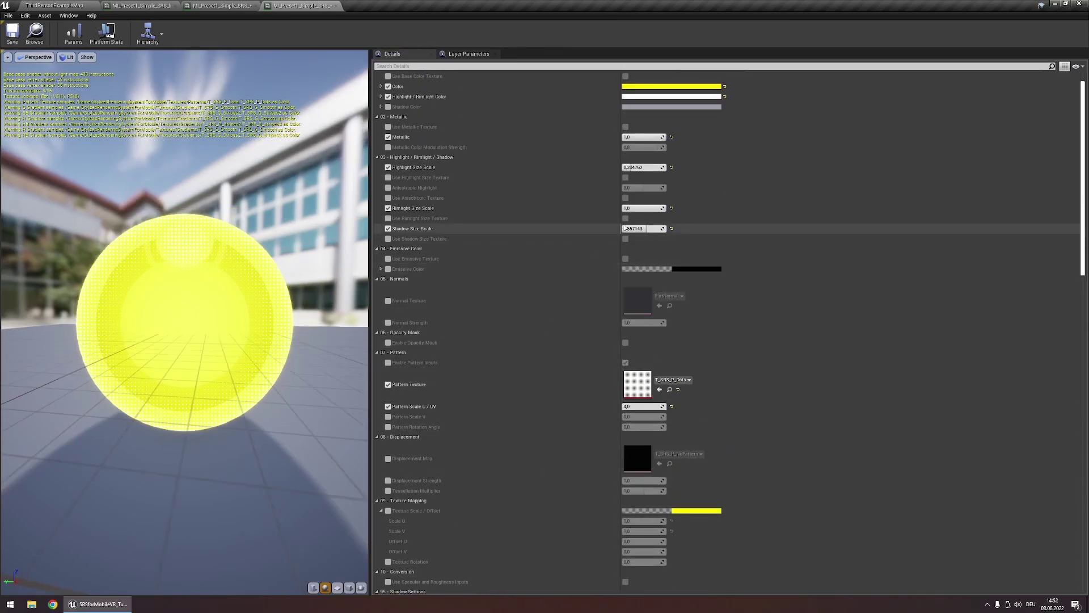
drag(653, 208, 640, 208)
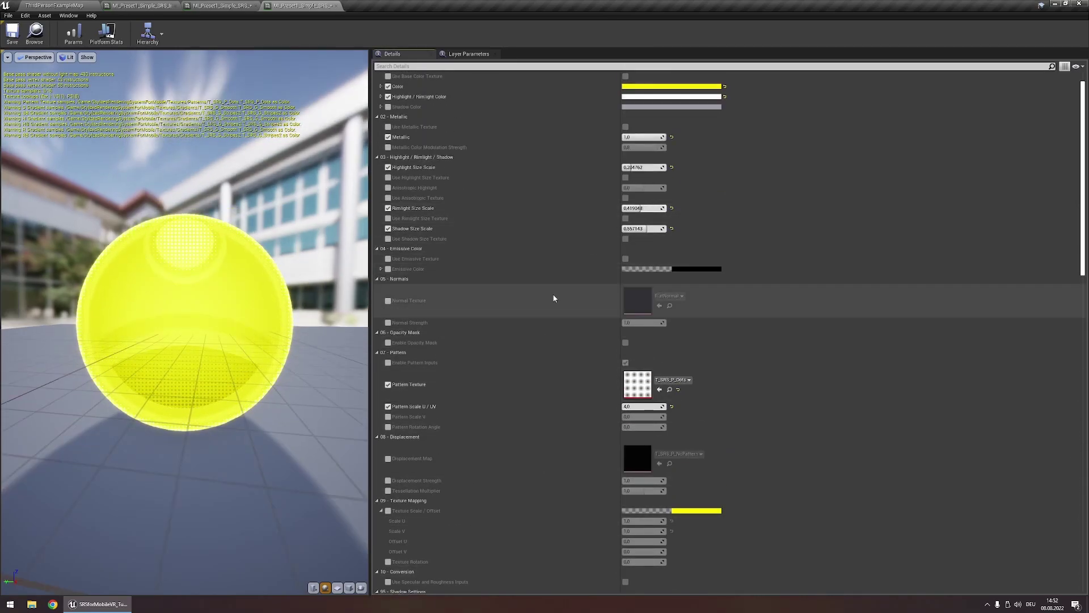
Override and adjust S Outer Bend and S Inner Bend (Metallic Shadow), then check the shadow's curvature on the sphere.
scroll(554, 298, down, 10)
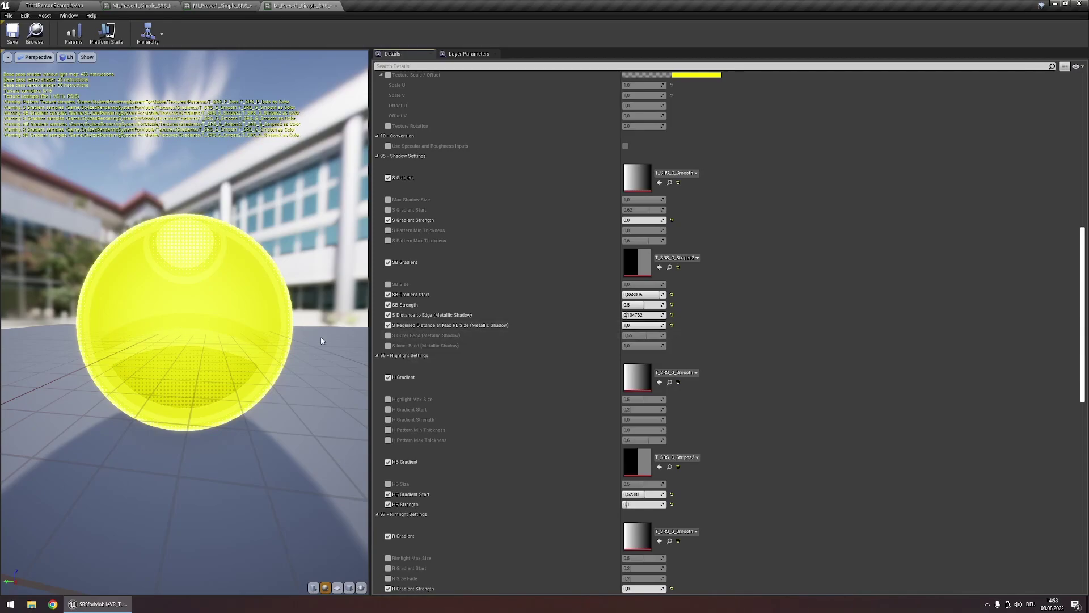
click(388, 335)
click(388, 345)
mouse_move(646, 335)
mouse_down()
mouse_move(666, 336)
mouse_move(659, 345)
mouse_up()
drag(202, 322, 295, 322)
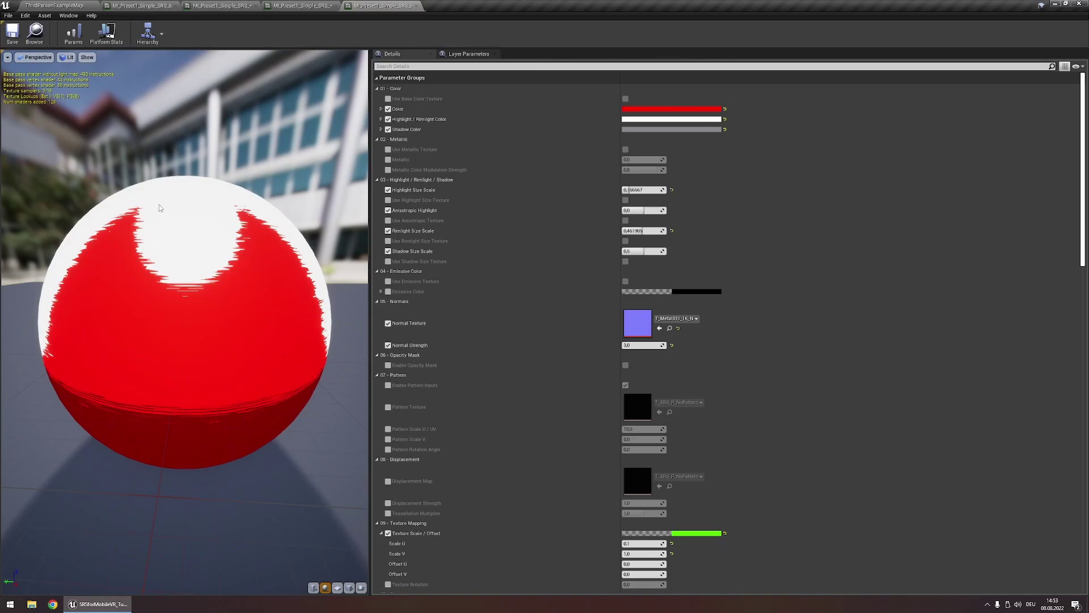
Inspect the streaked highlight and rimlight on the red material instance's sphere from another angle.
drag(49, 357, 43, 338)
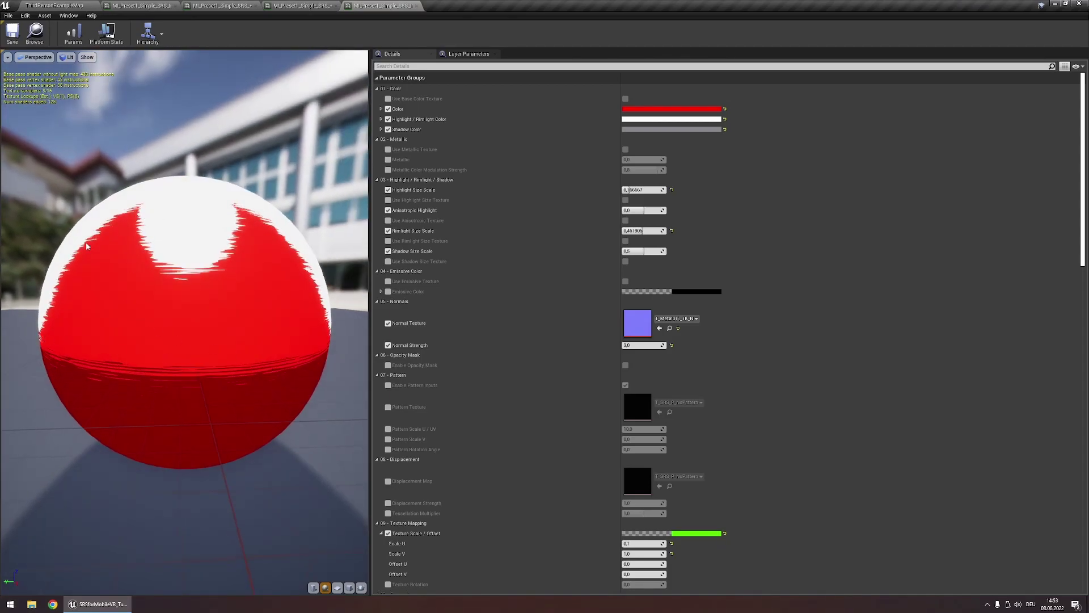
Override R Size Fade in the Rimlight Settings of the red material instance and raise its value.
scroll(397, 488, down, 10)
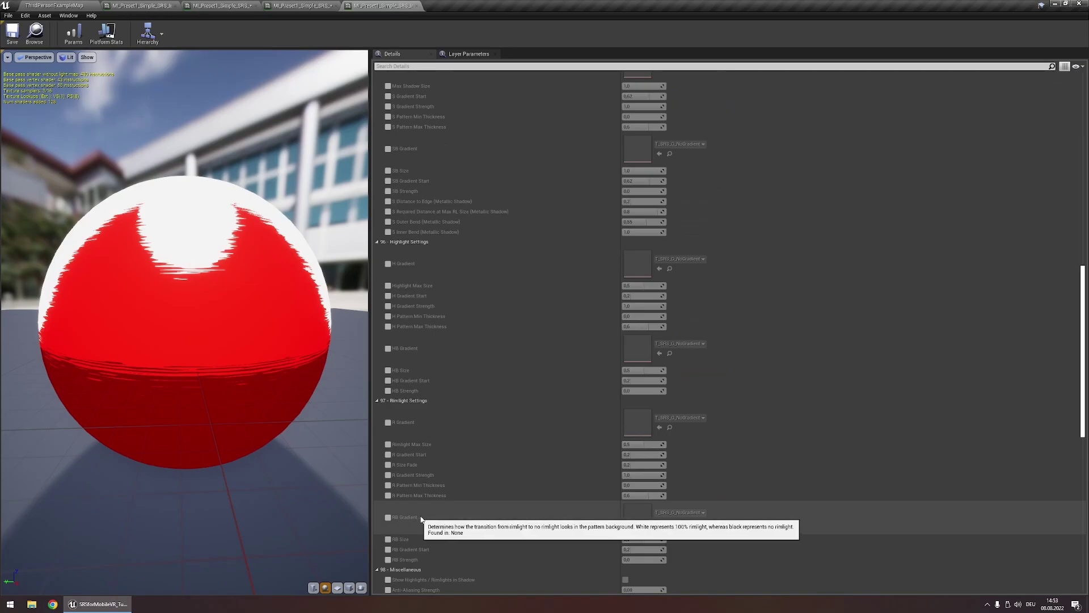
click(388, 464)
drag(642, 465, 669, 464)
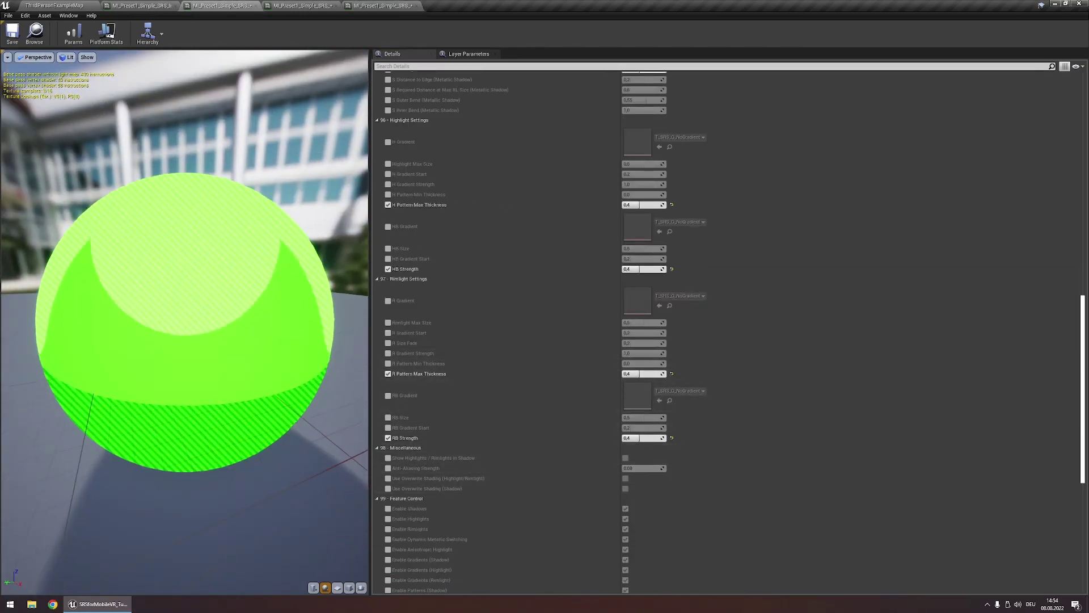
Override Anti-Aliasing Strength under Miscellaneous on the green striped material instance and lower it to 0.0.
drag(316, 454, 316, 433)
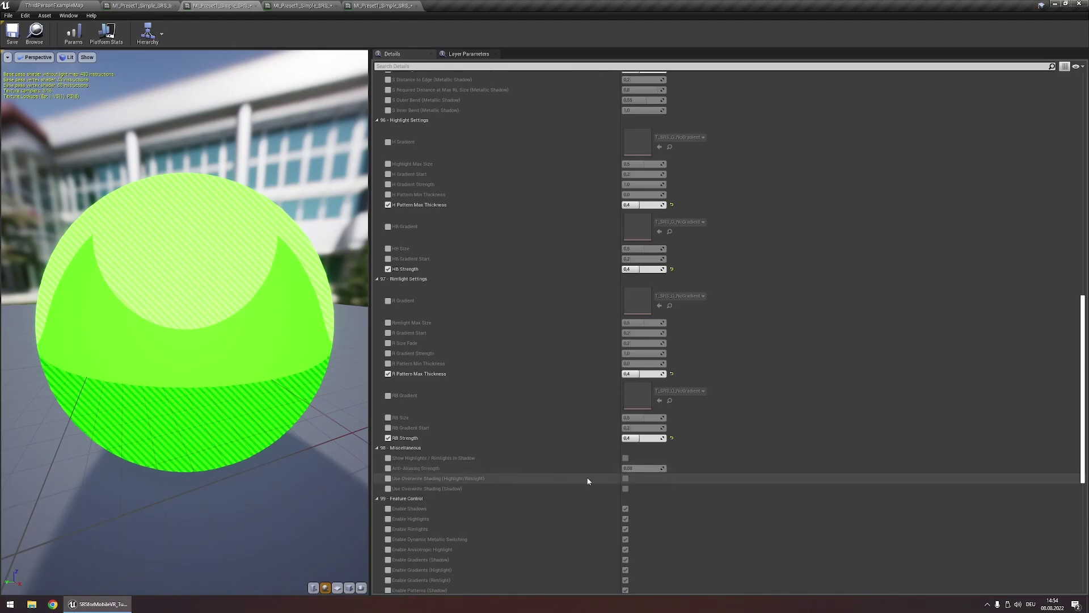
click(388, 468)
scroll(249, 364, up, 5)
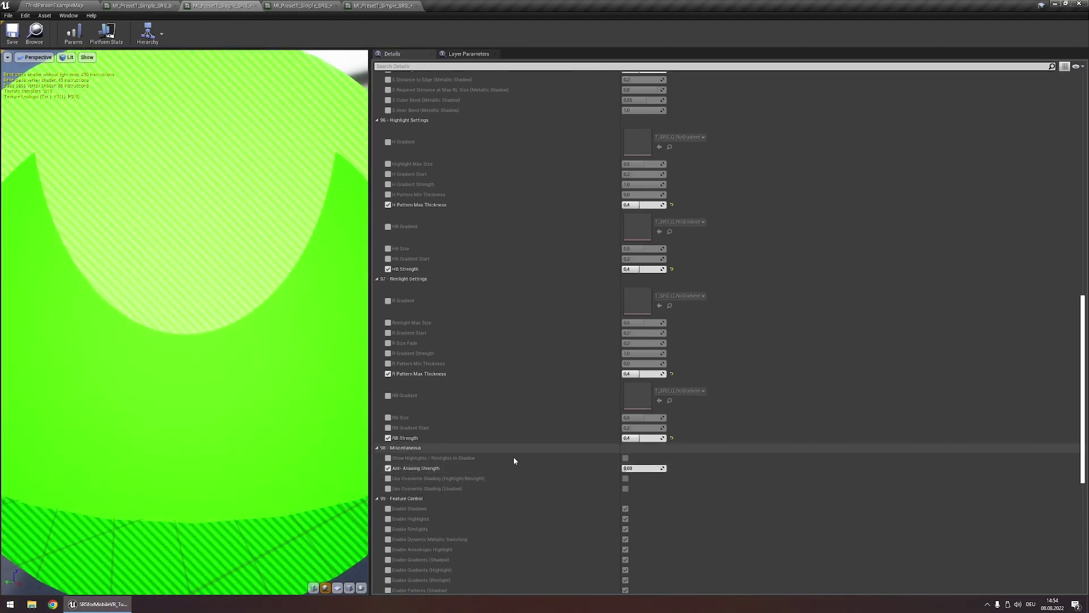
mouse_move(627, 468)
mouse_down()
mouse_move(642, 468)
mouse_move(624, 468)
mouse_up()
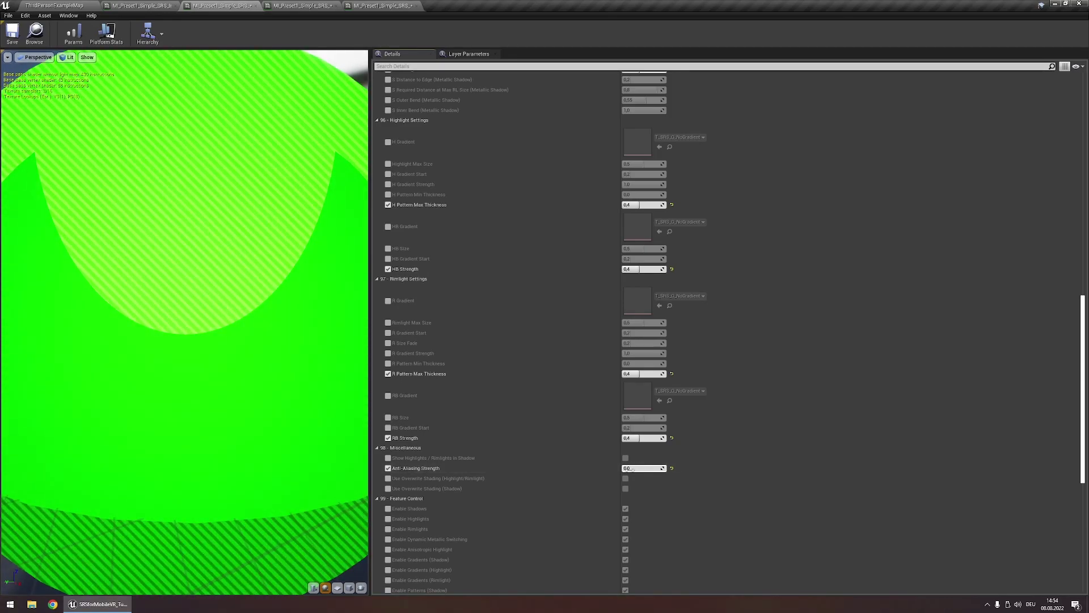
Examine the edges of the stripe pattern on the green sphere from close up and from far away.
scroll(246, 296, down, 4)
scroll(233, 289, up, 5)
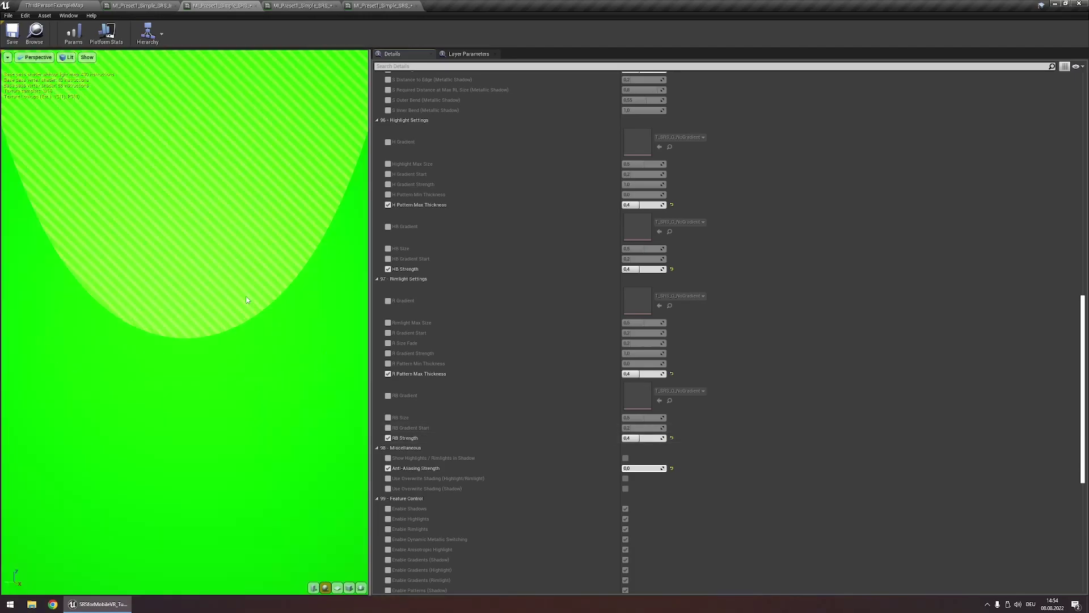
scroll(226, 285, down, 5)
scroll(226, 285, up, 5)
scroll(226, 284, down, 5)
scroll(227, 288, up, 5)
scroll(227, 291, down, 5)
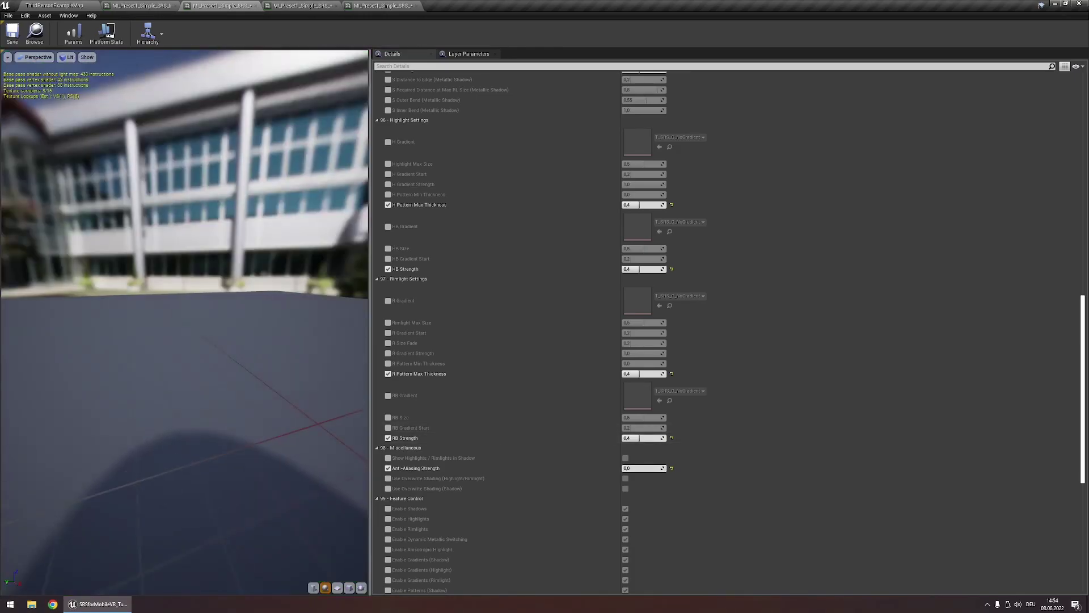
scroll(227, 291, up, 5)
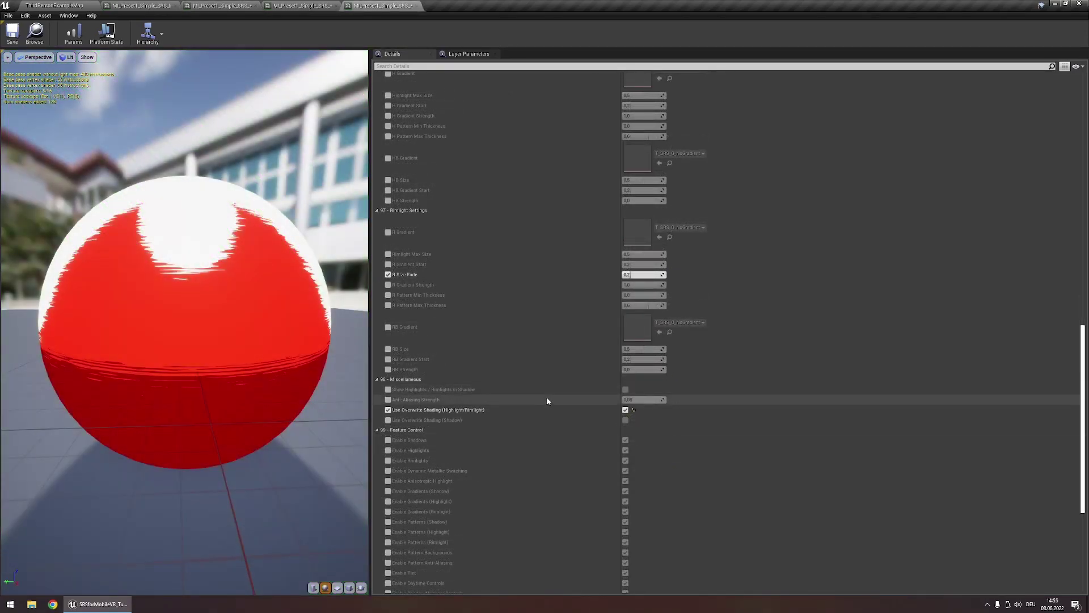
Raise Shadow Size Scale on the red material instance to about 0.76 and check how the shadow covers the sphere.
drag(172, 224, 73, 365)
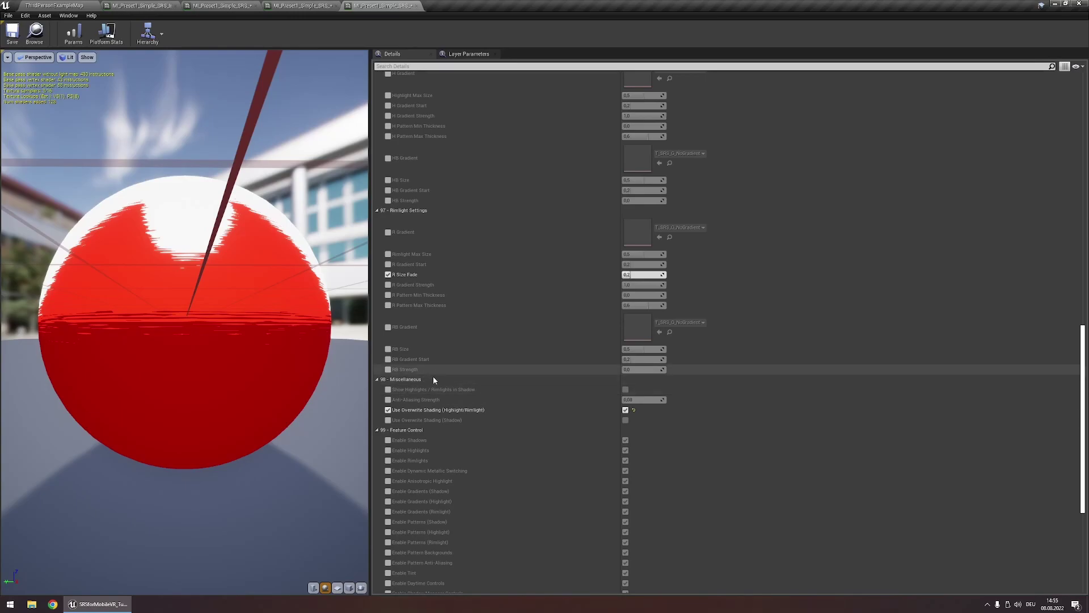
scroll(544, 395, up, 10)
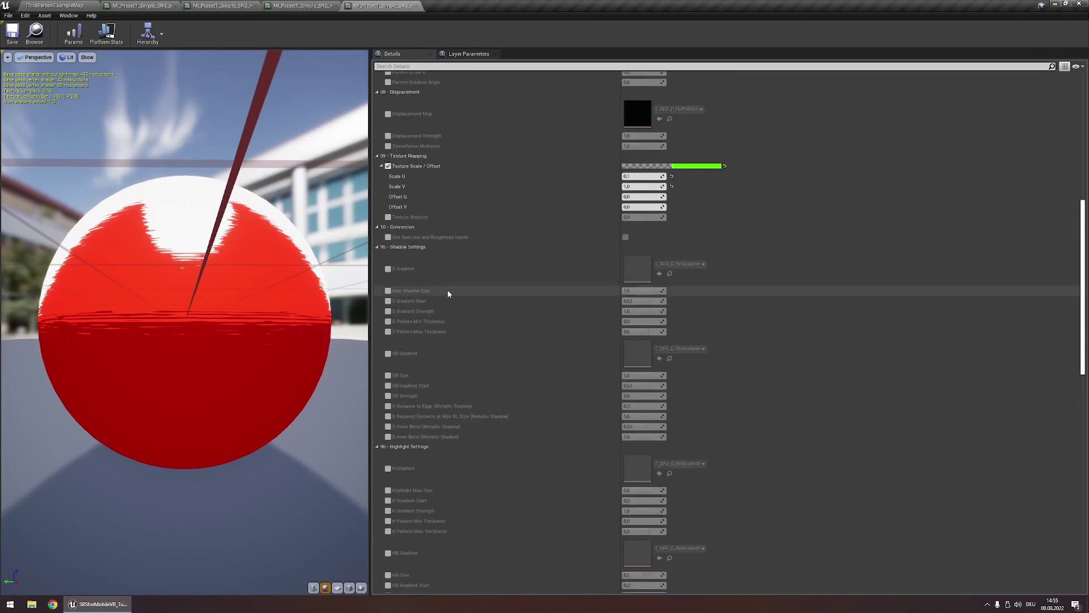
scroll(440, 278, up, 9)
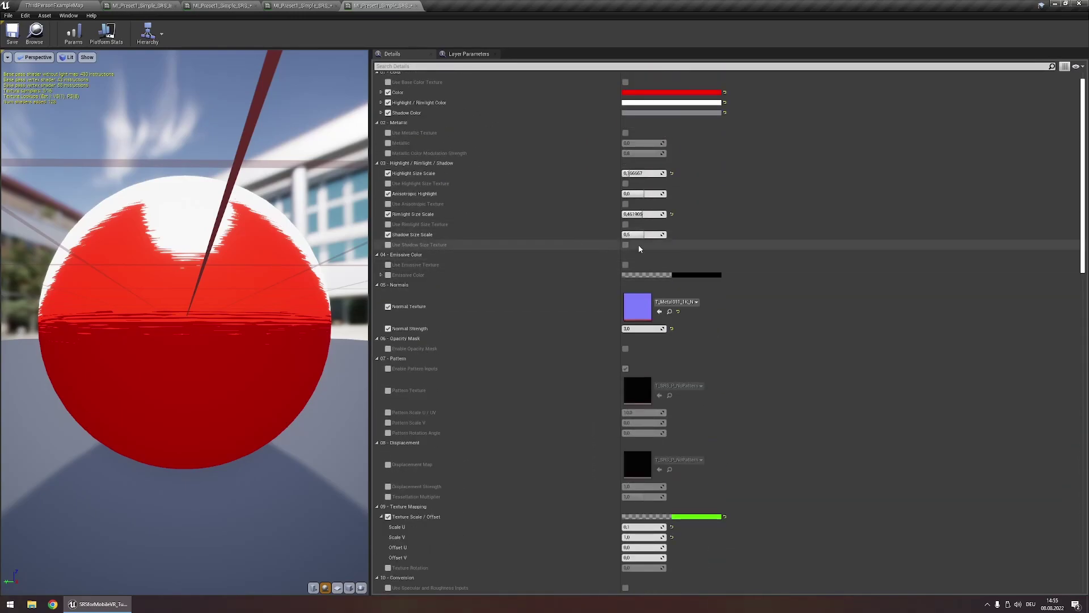
drag(638, 234, 656, 234)
mouse_move(190, 227)
mouse_down()
mouse_move(190, 318)
mouse_move(189, 238)
mouse_up()
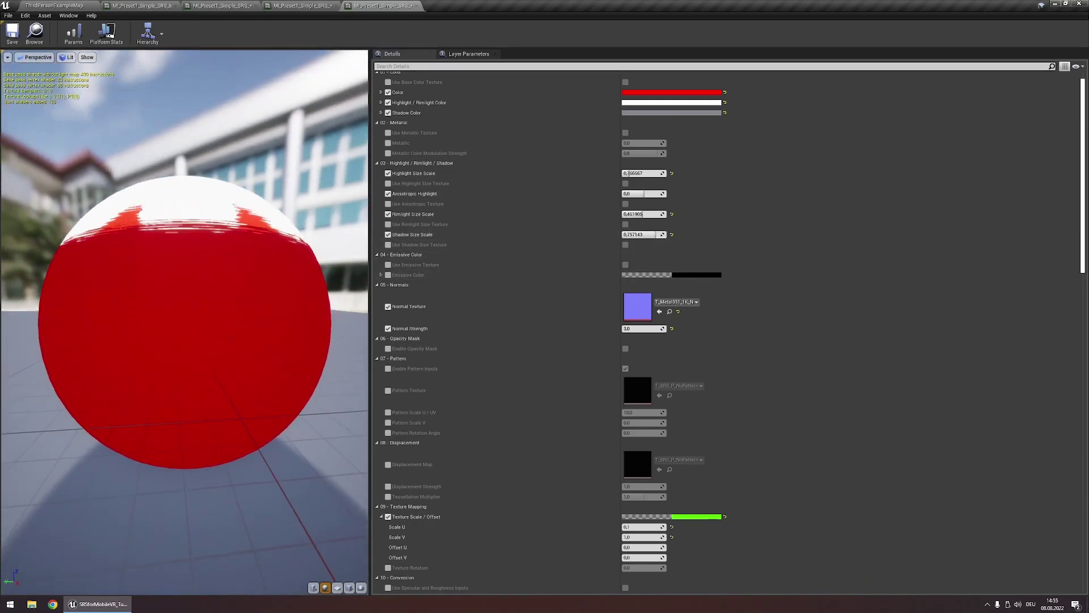
Override Show Highlights / Rimlights in Shadow in the Miscellaneous group and enable it.
scroll(454, 348, down, 12)
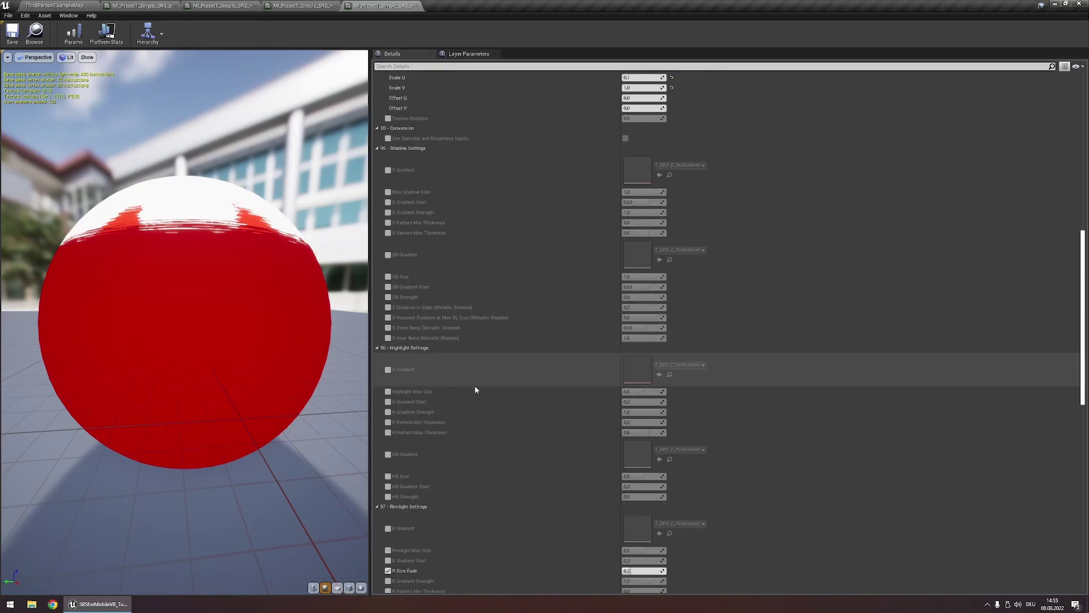
scroll(475, 390, down, 8)
click(388, 380)
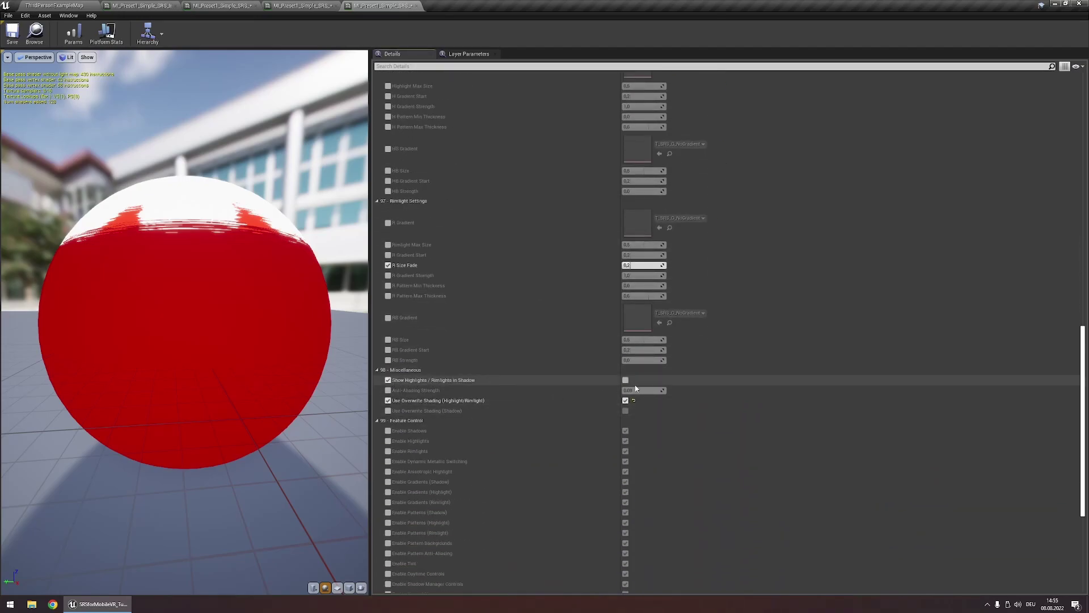
click(626, 379)
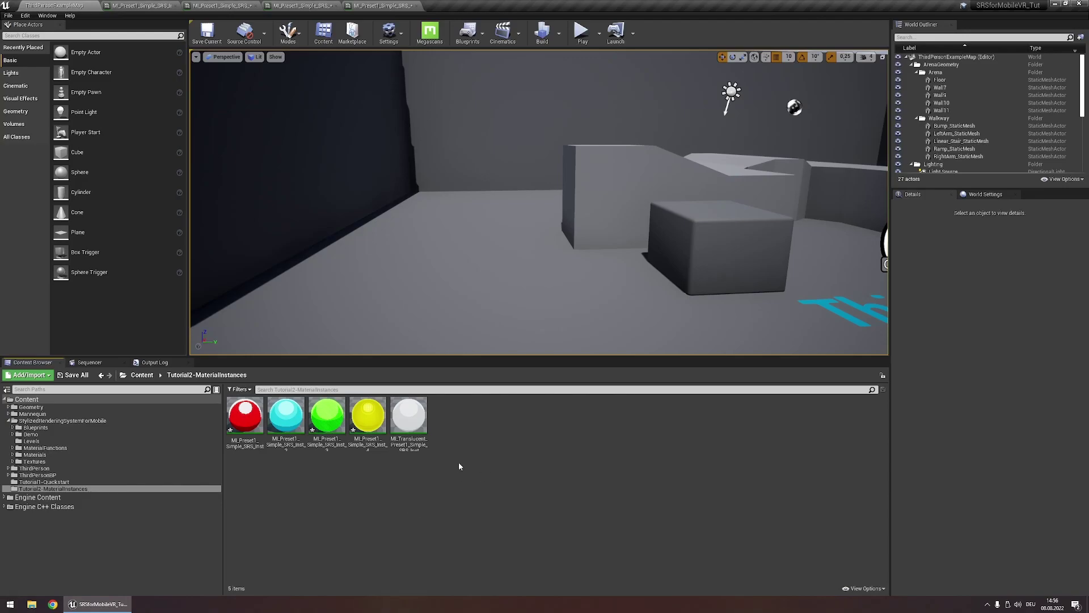
Open the translucent preset material instance and override Highlight Opacity and Non-Highlight Opacity.
double_click(403, 411)
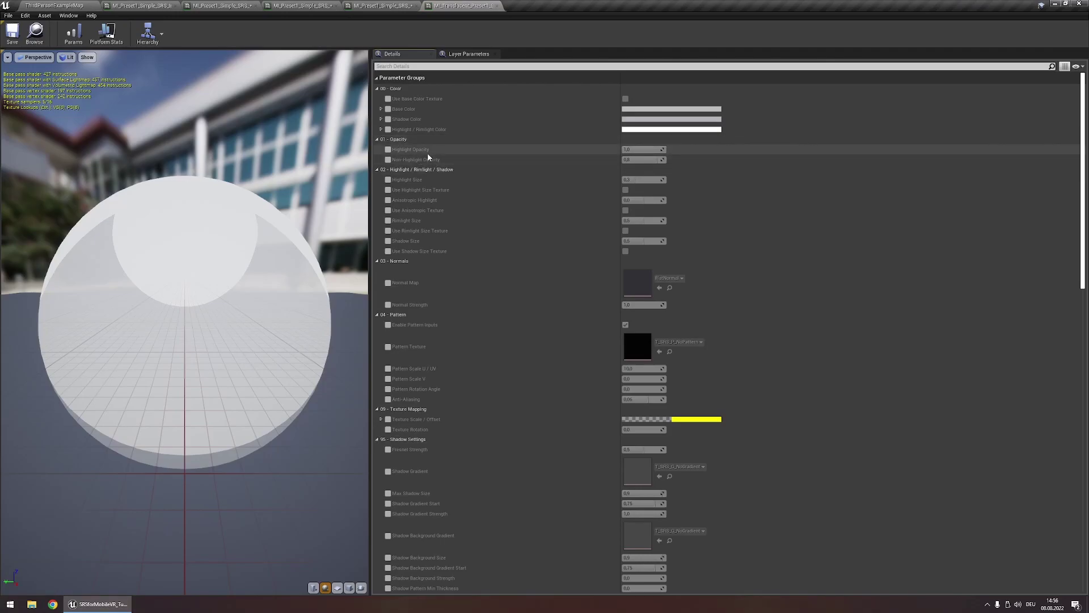
click(388, 149)
click(388, 159)
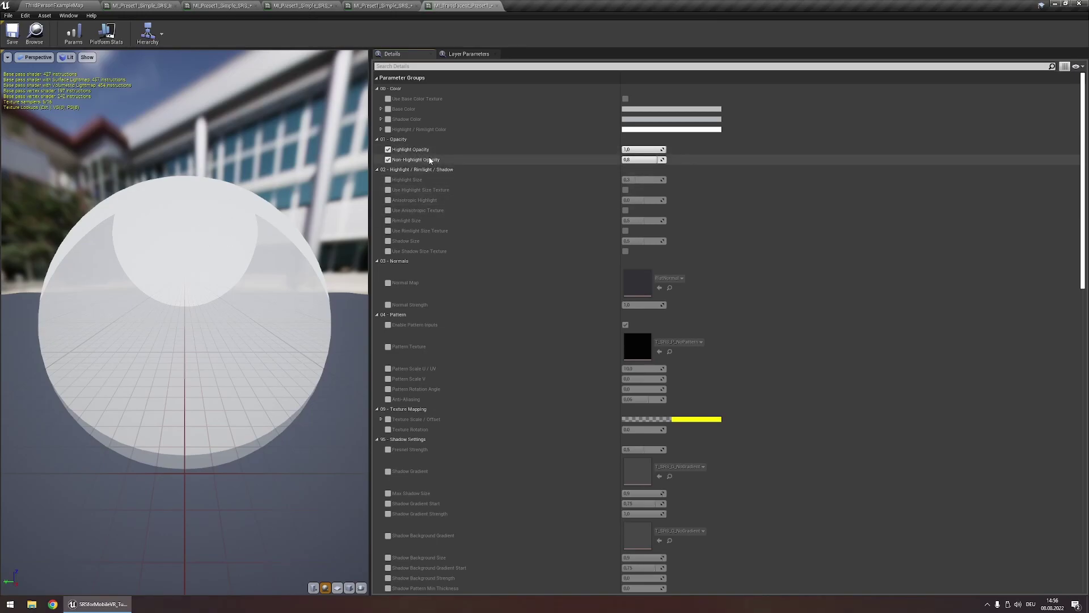
Try Non-Highlight Opacity at 0.0, inspect the translucent sphere, and restore the parameter's default.
drag(238, 238, 261, 221)
drag(193, 261, 170, 267)
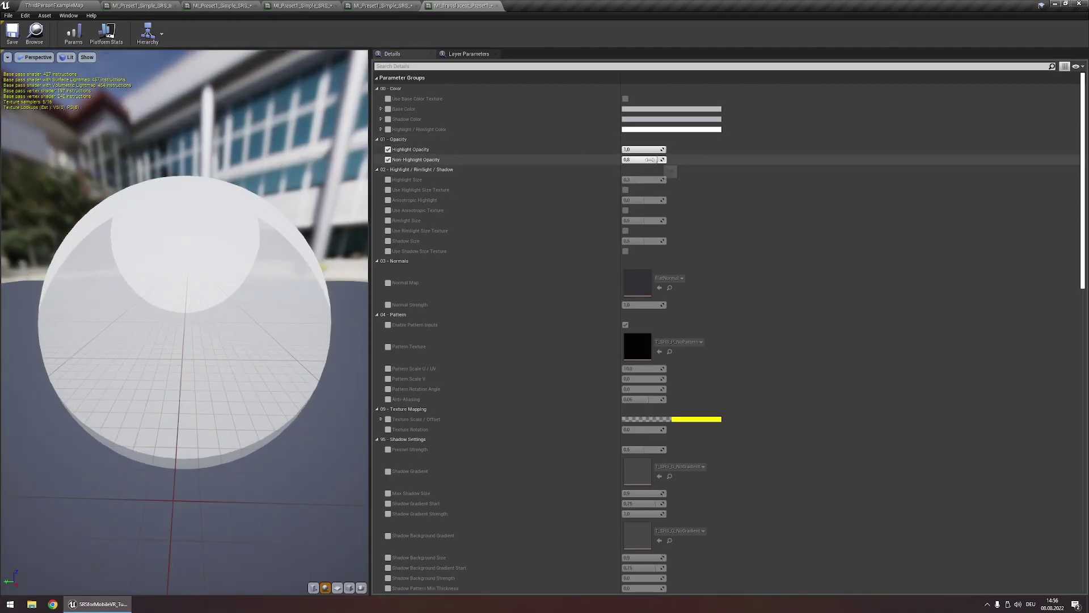
drag(652, 161, 622, 160)
drag(179, 340, 193, 358)
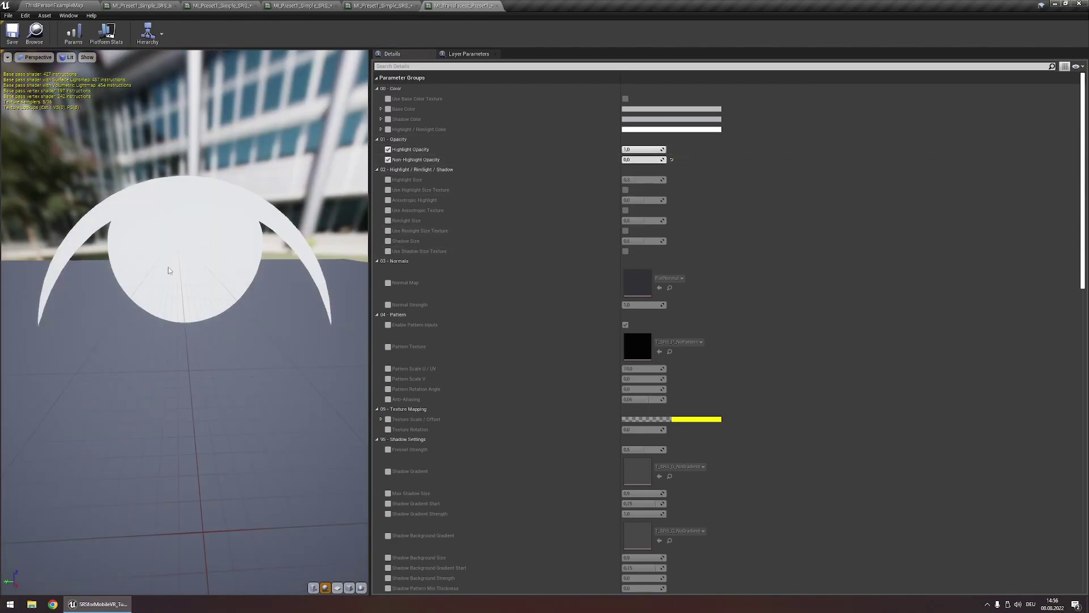
click(672, 159)
Try lower Highlight Opacity values on the translucent sphere and restore the parameter's default.
drag(659, 149, 622, 150)
mouse_move(238, 283)
mouse_down()
mouse_move(199, 261)
mouse_move(227, 317)
mouse_move(227, 300)
mouse_up()
click(672, 150)
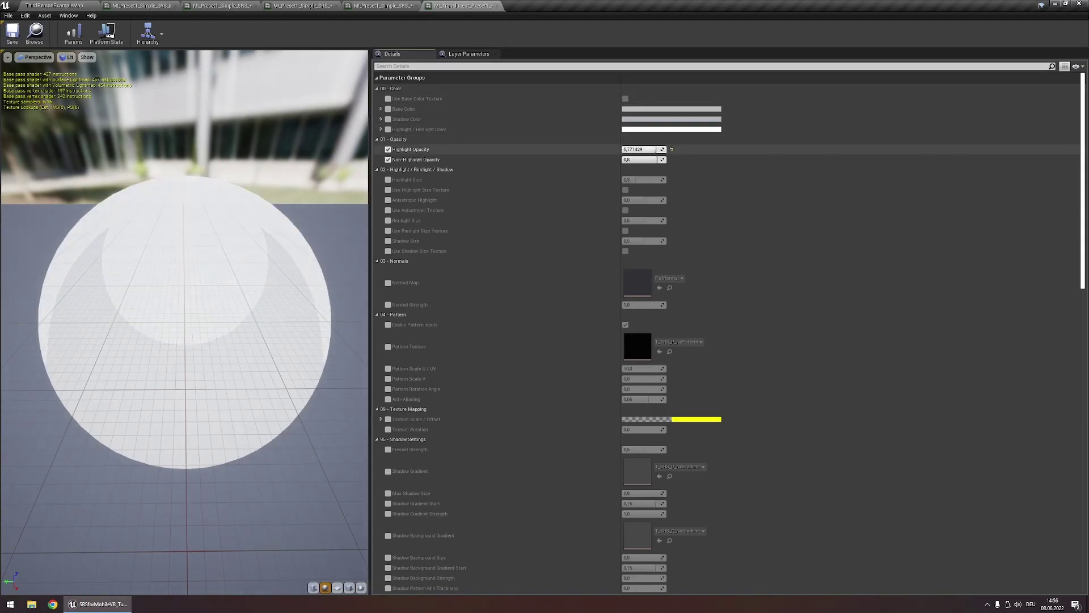
drag(641, 149, 636, 150)
click(672, 149)
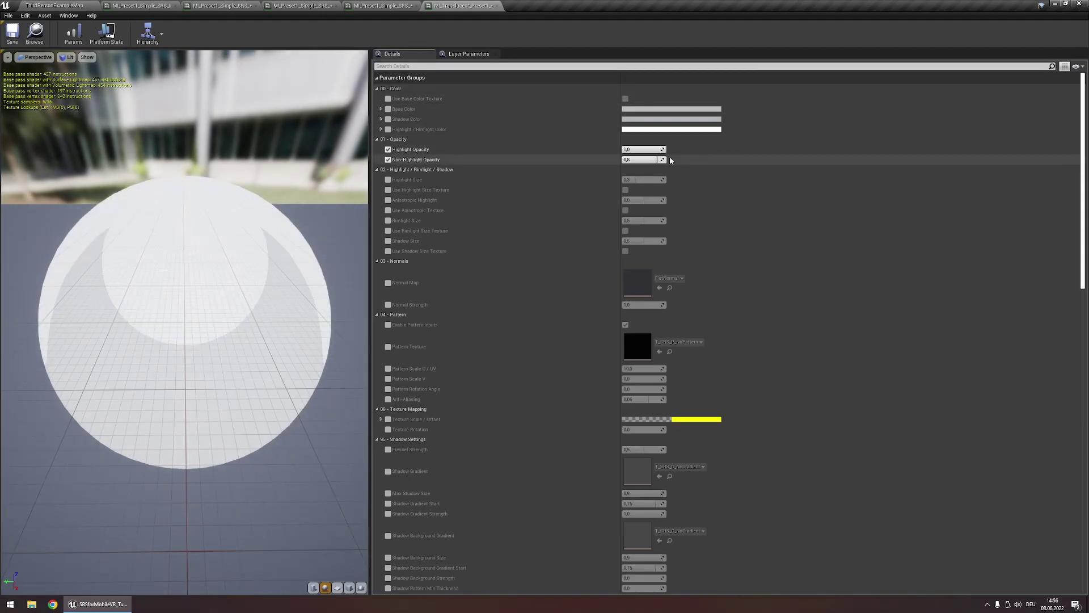
Override Fresnel Strength in the Shadow Settings and inspect the translucent sphere's shading from several angles.
scroll(536, 288, down, 3)
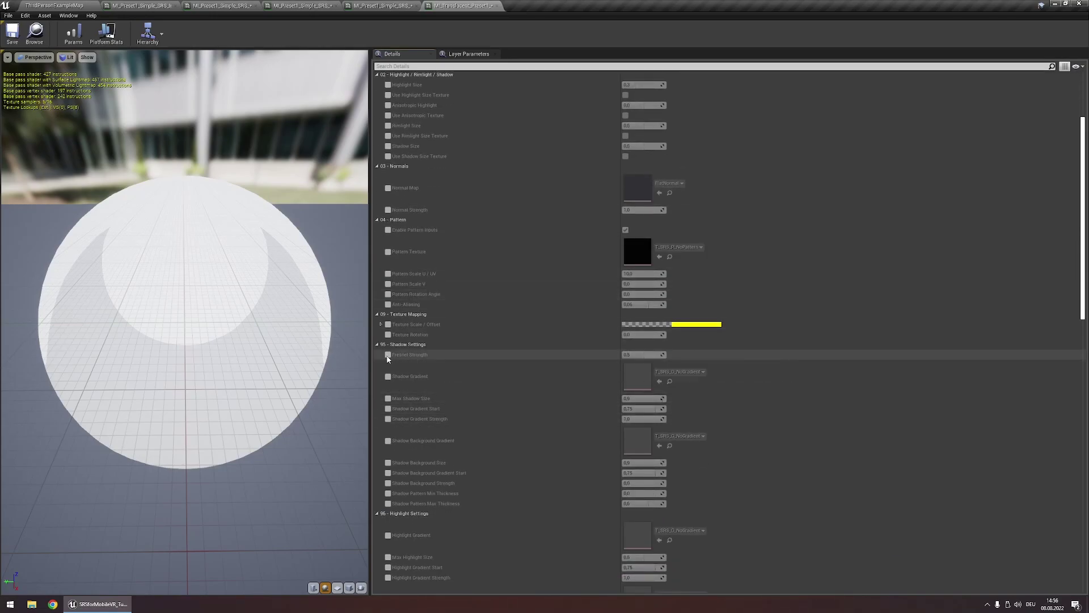
drag(272, 385, 273, 295)
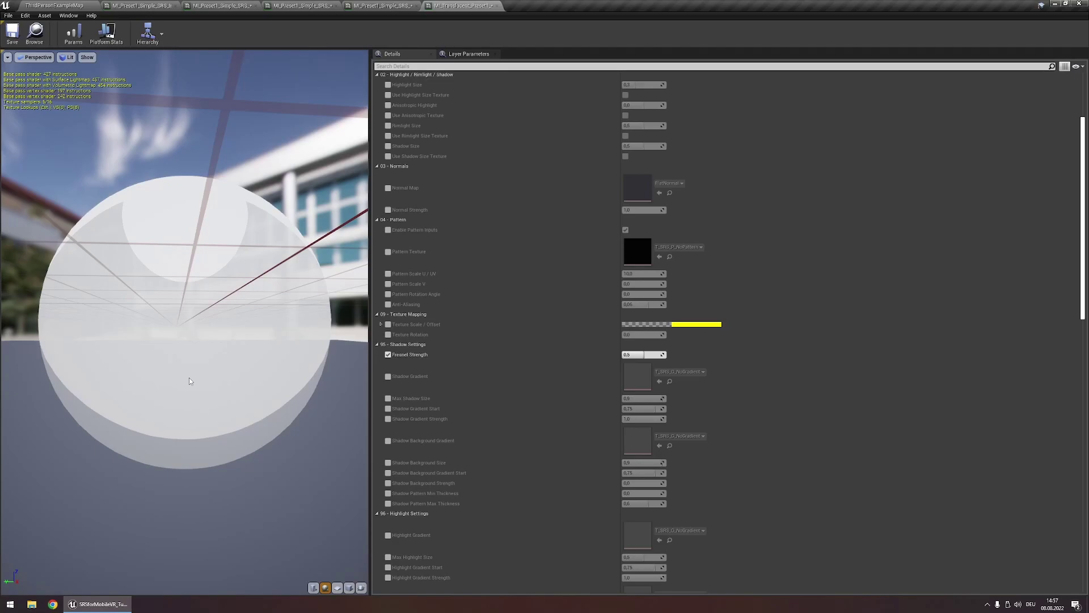
drag(234, 369, 234, 295)
drag(158, 282, 125, 251)
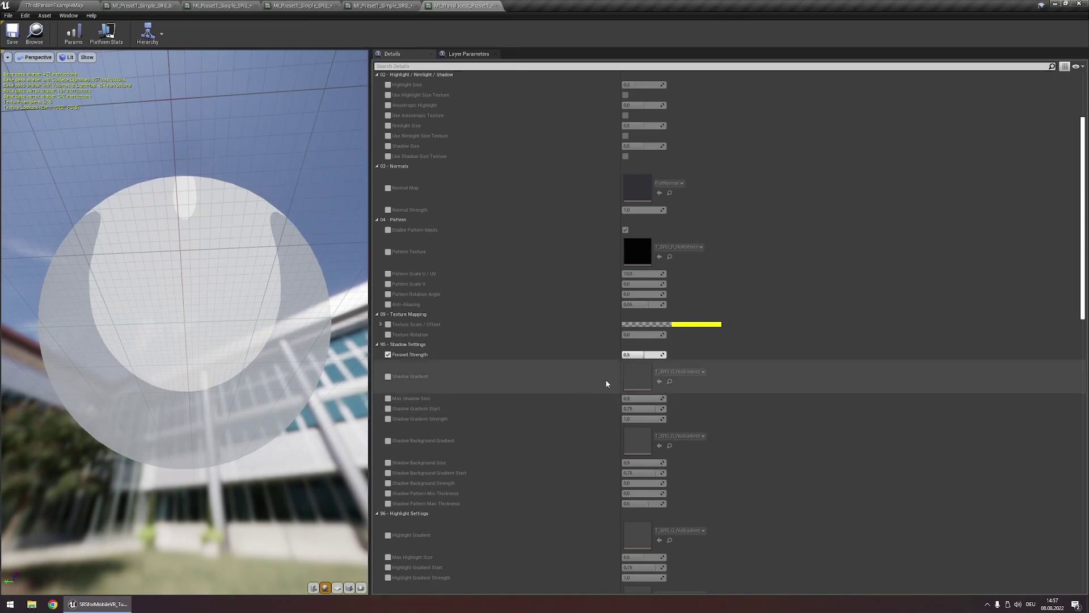
Lower Fresnel Strength to 0.0, then raise it to the slider's upper end, comparing the translucent sphere's shading.
drag(642, 355, 618, 355)
mouse_move(238, 317)
mouse_down()
mouse_move(238, 363)
mouse_move(193, 335)
mouse_move(301, 334)
mouse_move(255, 340)
mouse_move(255, 352)
mouse_up()
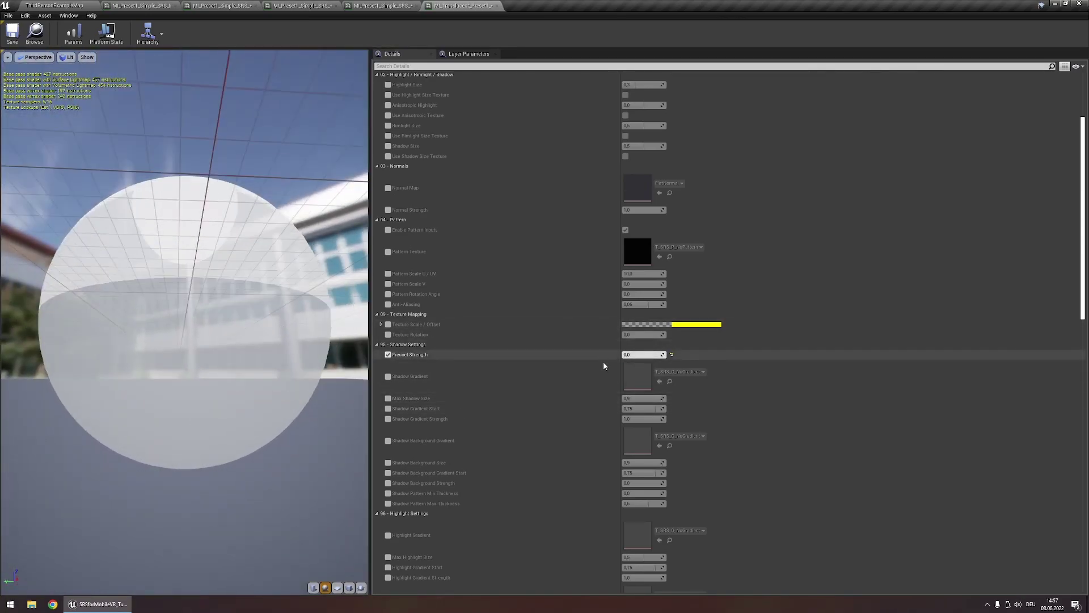
drag(642, 356, 666, 356)
mouse_move(256, 340)
mouse_down()
mouse_move(255, 295)
mouse_move(267, 363)
mouse_up()
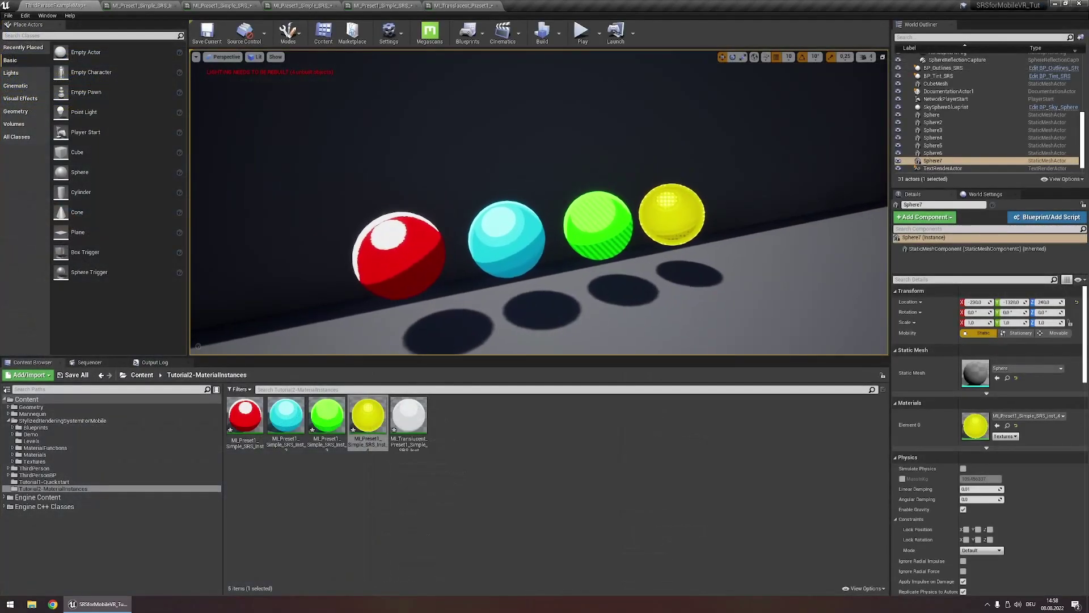